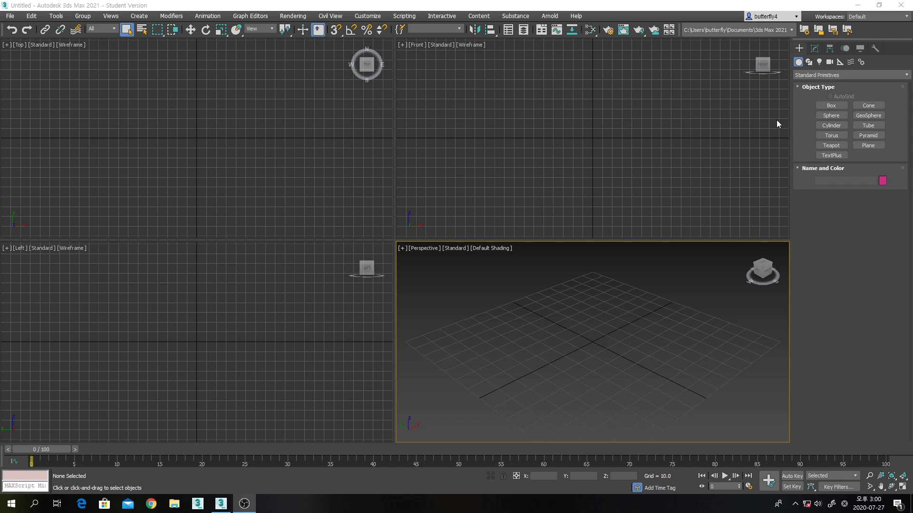
Step: Create a box in the Top view, about 59 long, 63 wide and 53 high
left_click(830, 107)
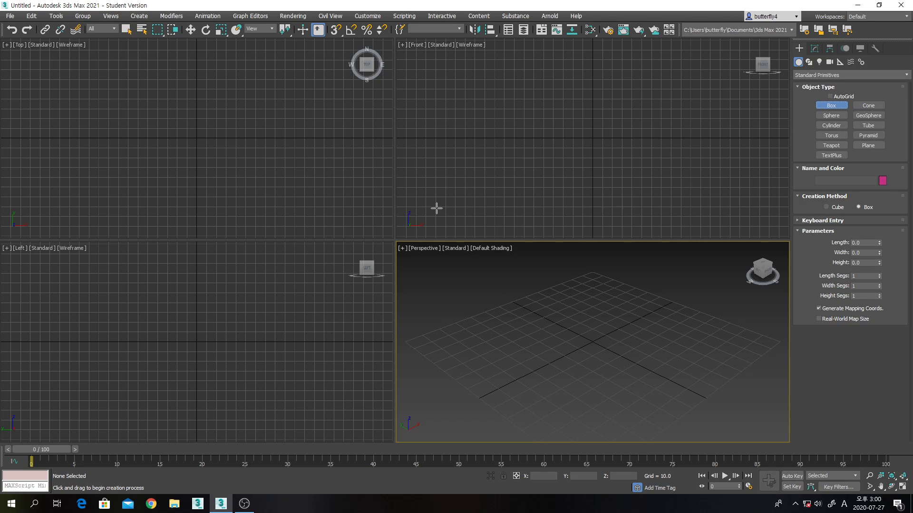
left_click_drag(175, 109, 238, 168)
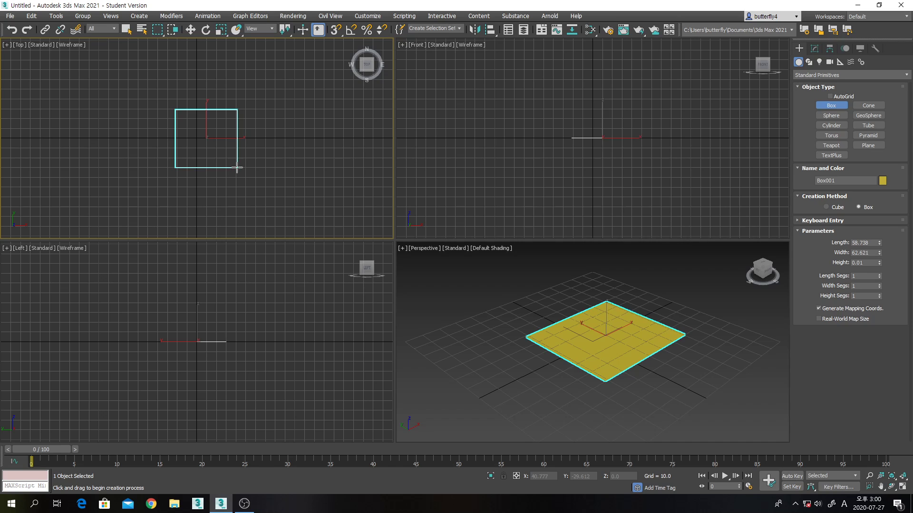
left_click(231, 115)
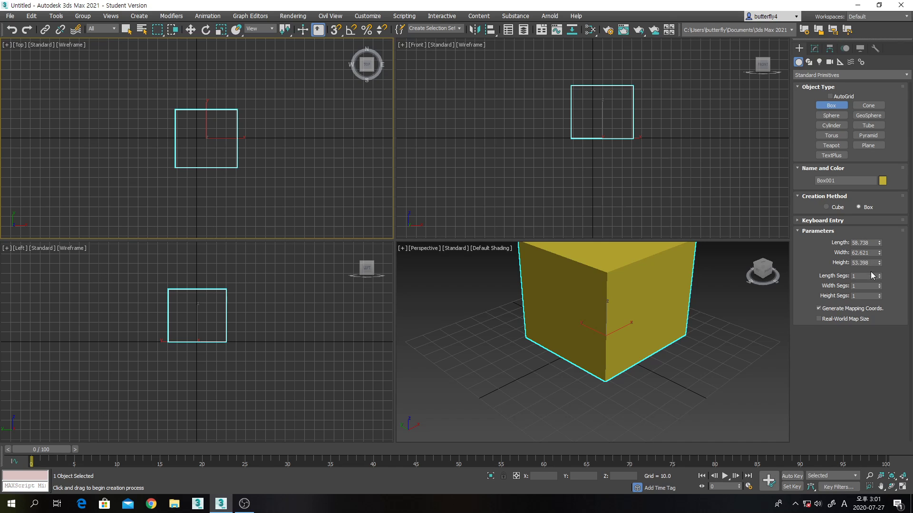
middle_click(726, 291)
middle_click_drag(726, 292, 727, 315)
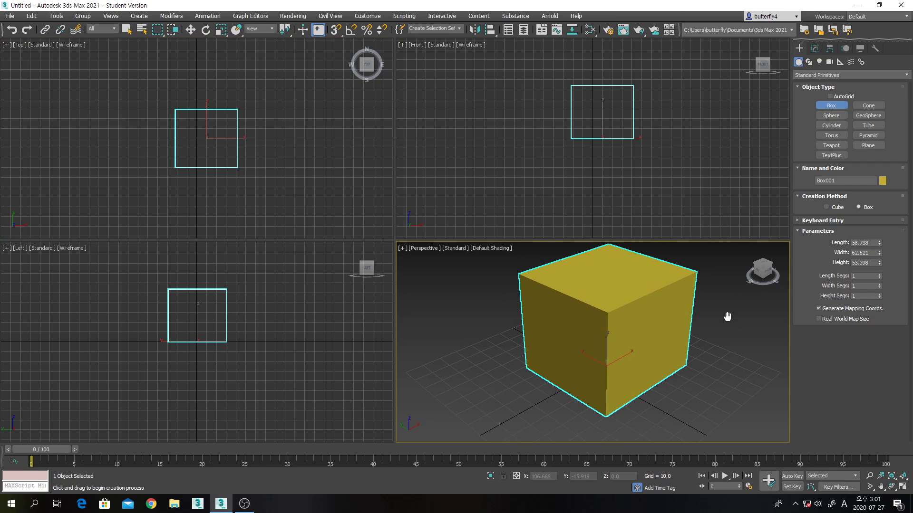
Step: Set the box's length, width and height to 50 each
left_click(872, 244)
type("50")
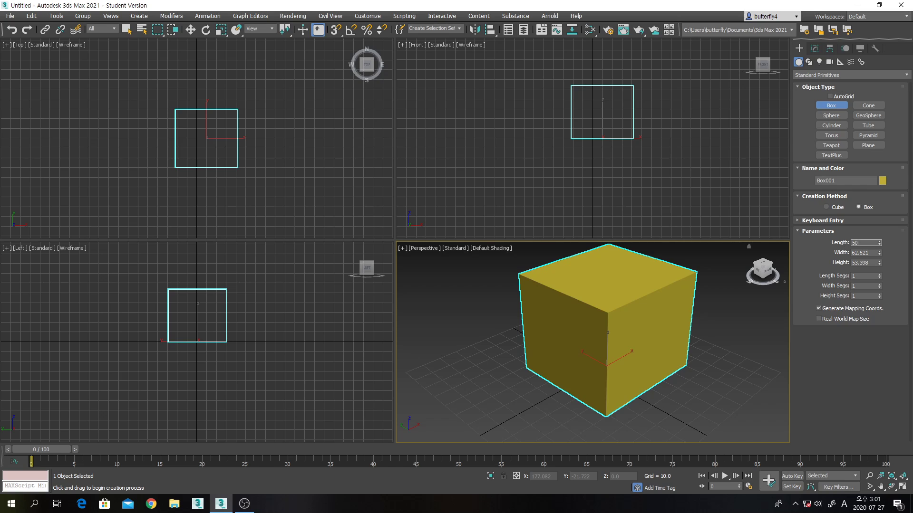
left_click(872, 253)
type("50")
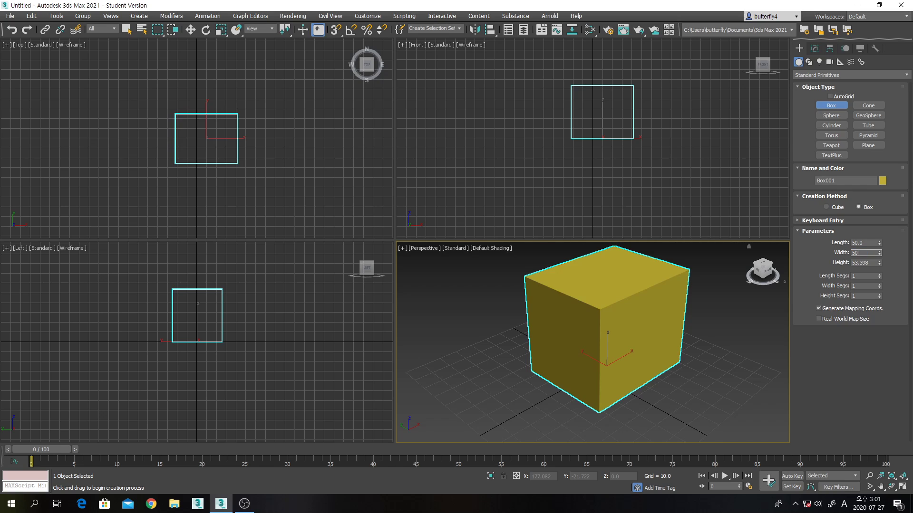
left_click(871, 263)
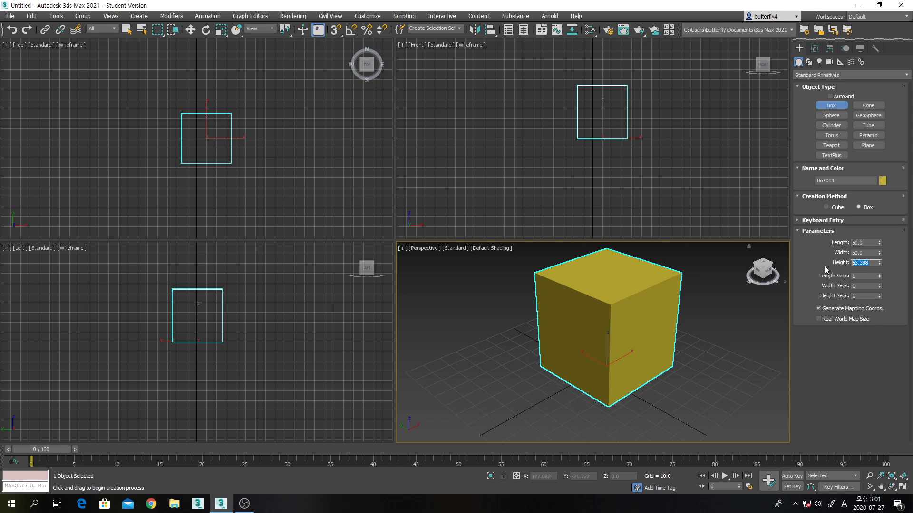
type("50")
key("Return")
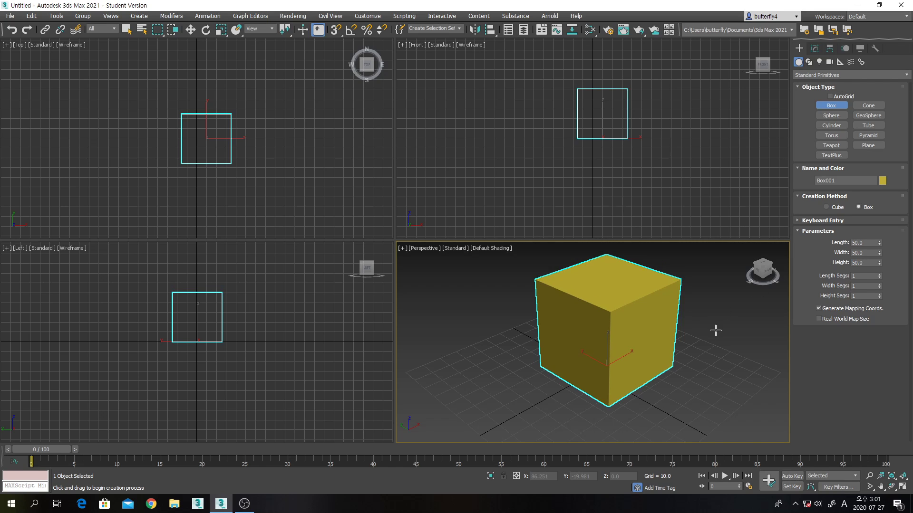
Step: Turn on Edged Faces display in the Perspective view
middle_click_drag(713, 326, 699, 335)
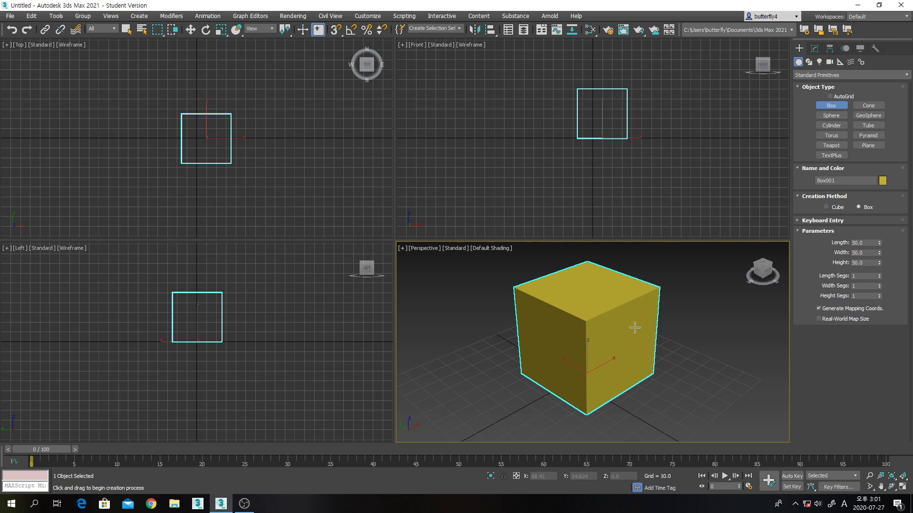
left_click(494, 249)
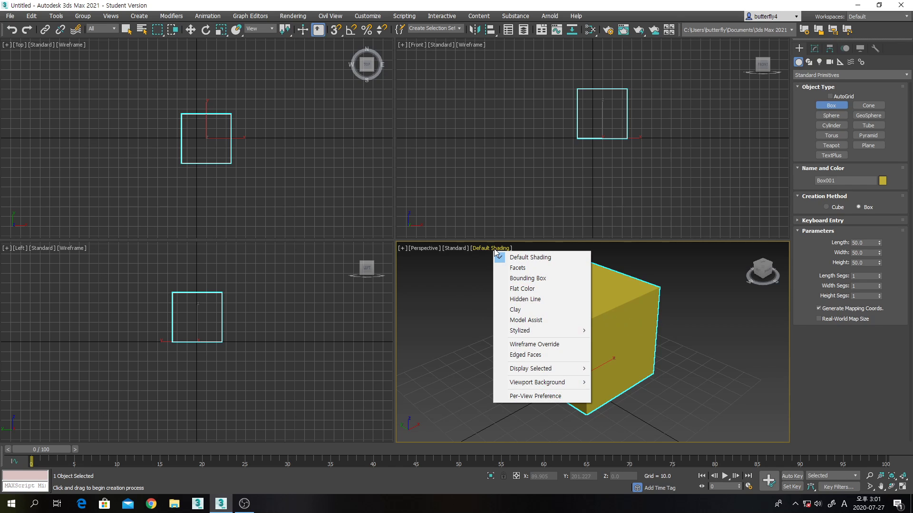
left_click(527, 361)
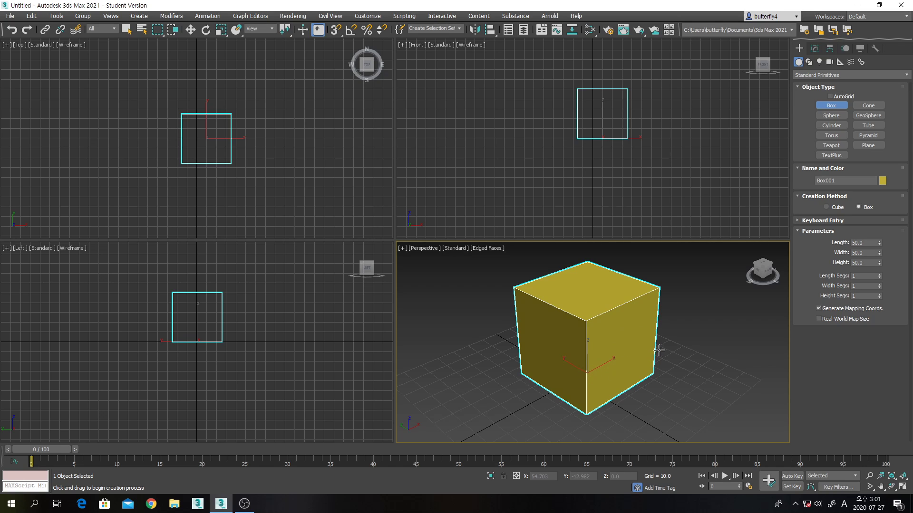
Step: Set the box's length, width and height segments to 2 each
left_click(880, 275)
left_click(880, 284)
left_click(880, 294)
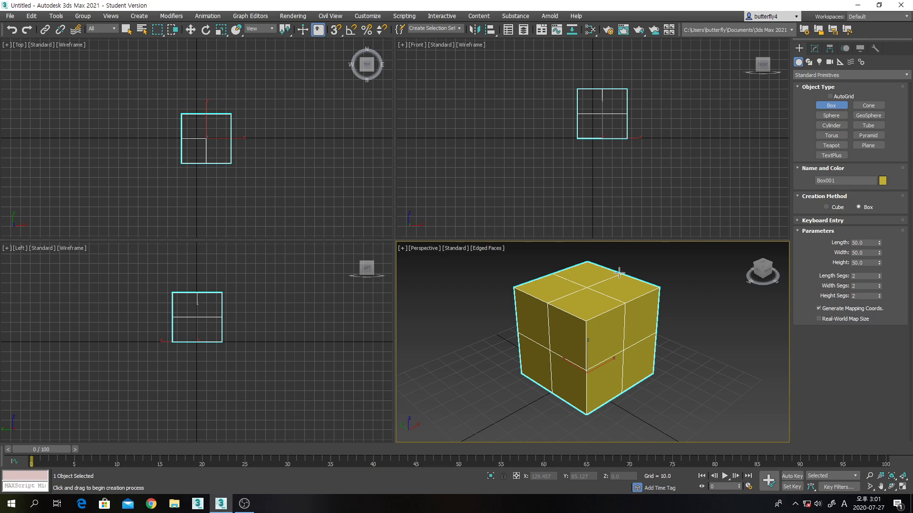
Step: Turn Edged Faces off in the Perspective view to compare the shading, and turn it back on
left_click(490, 249)
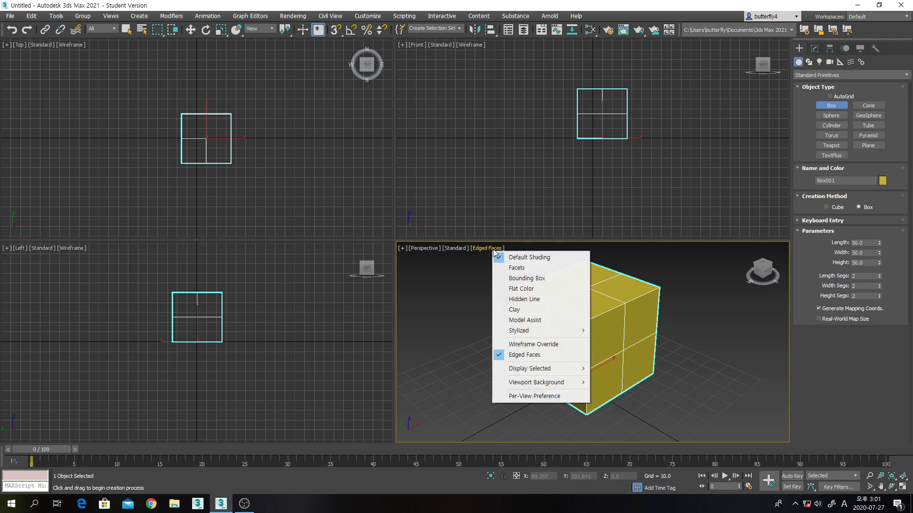
left_click(525, 356)
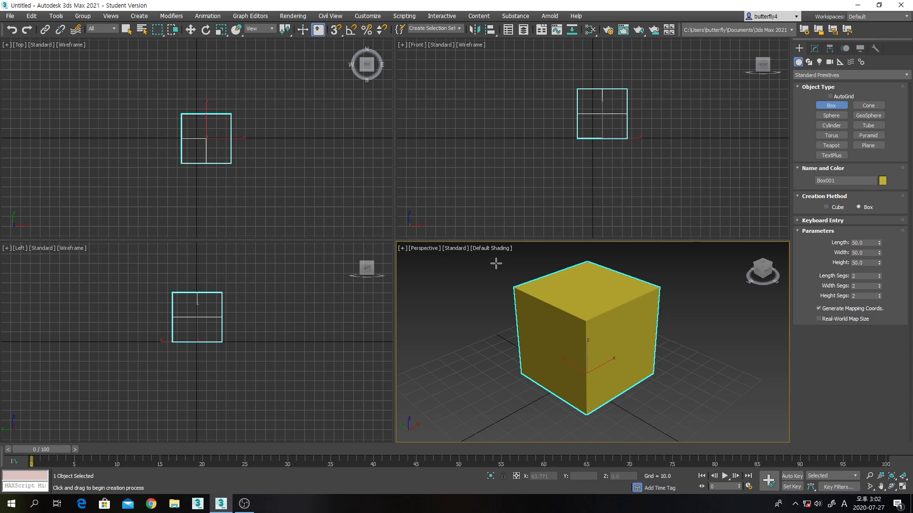
left_click(489, 249)
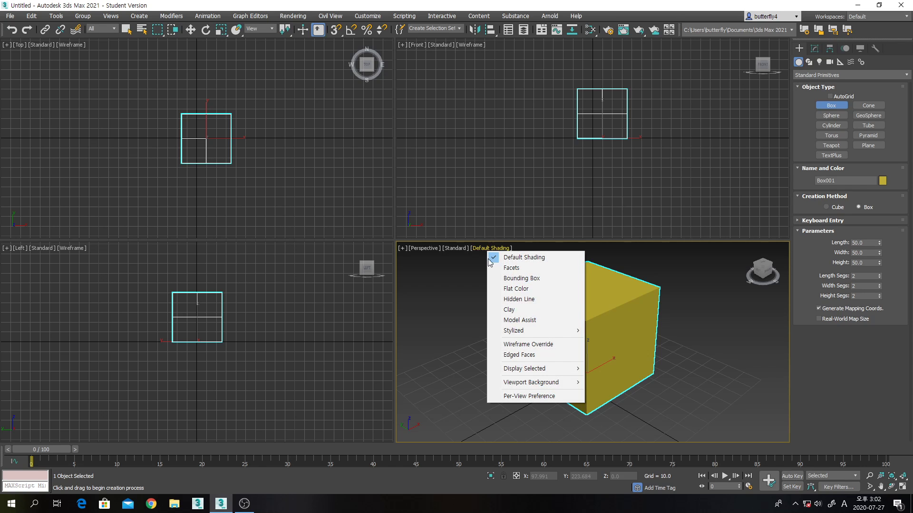
left_click(517, 355)
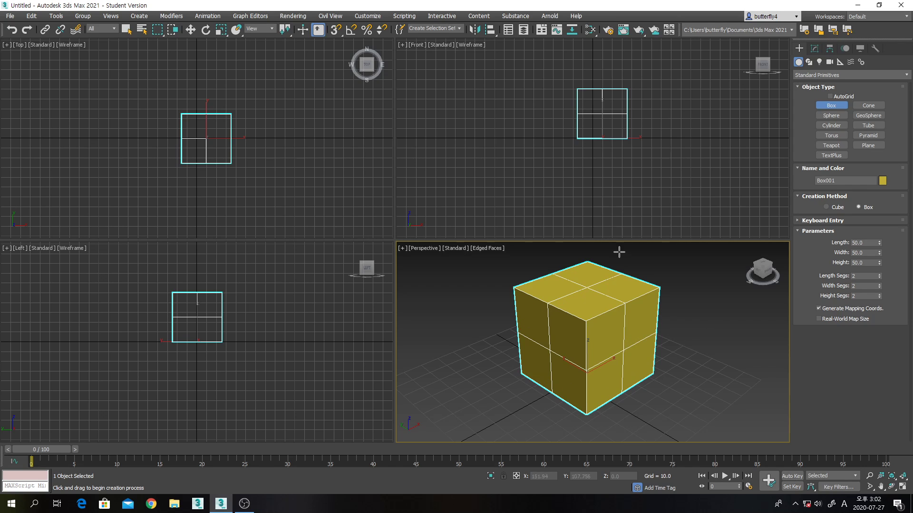
Step: Render the Perspective view to check the box, and close the rendered image
key("shift+q")
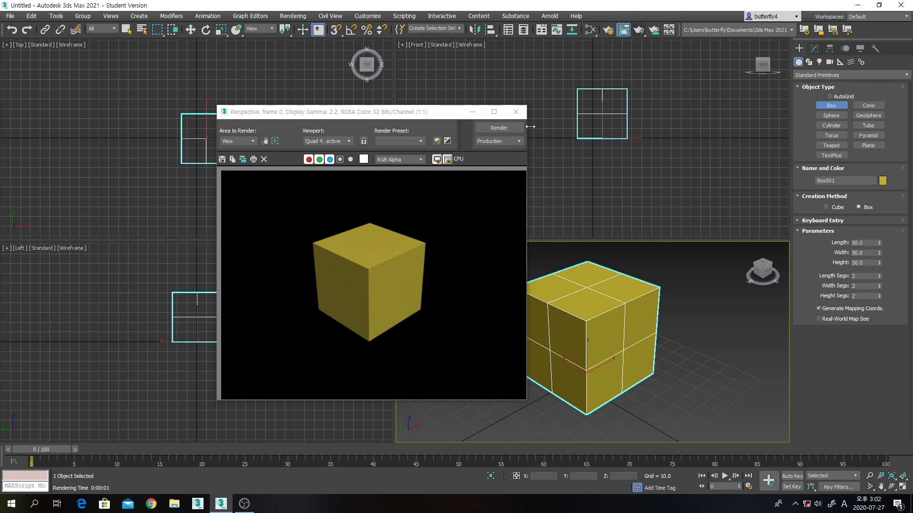
left_click(515, 112)
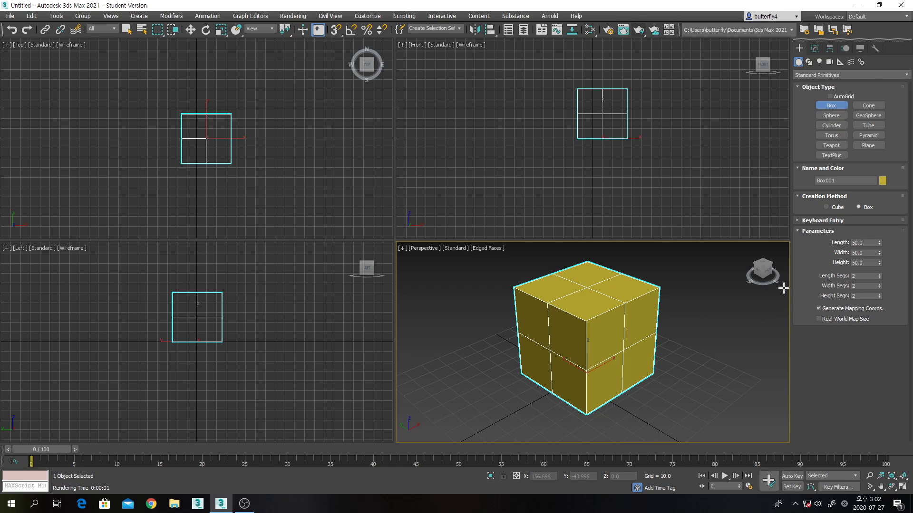
Step: Reduce the box's length, width and height segments to 1 each
left_click(880, 277)
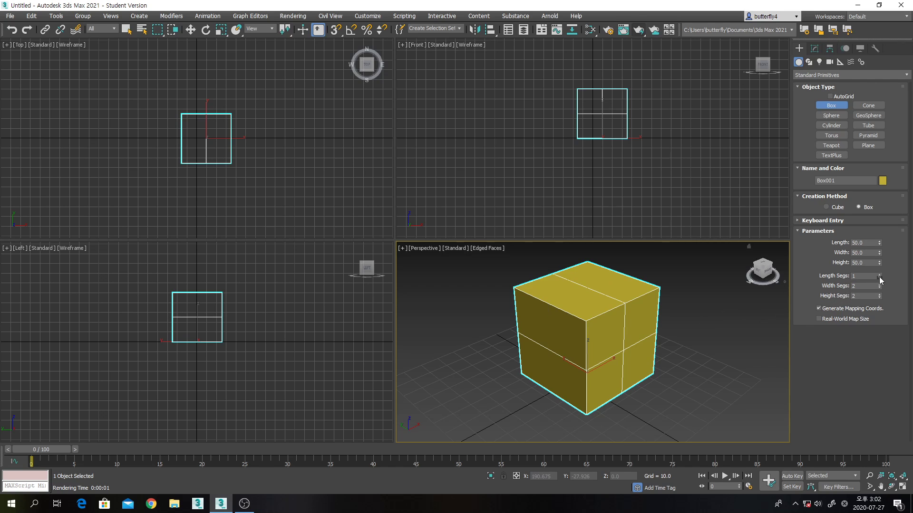
left_click(880, 288)
left_click(880, 298)
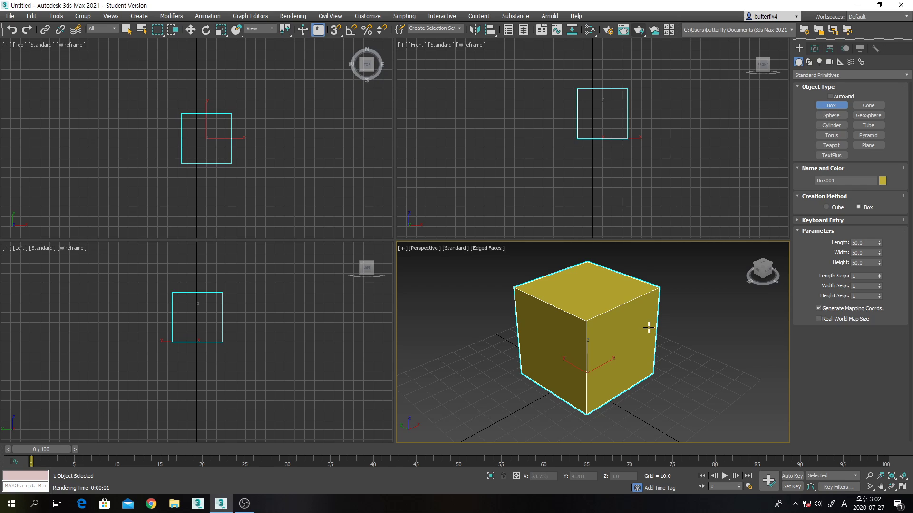
Step: Finish box creation and convert the box to an Editable Poly
right_click(623, 318)
right_click(622, 318)
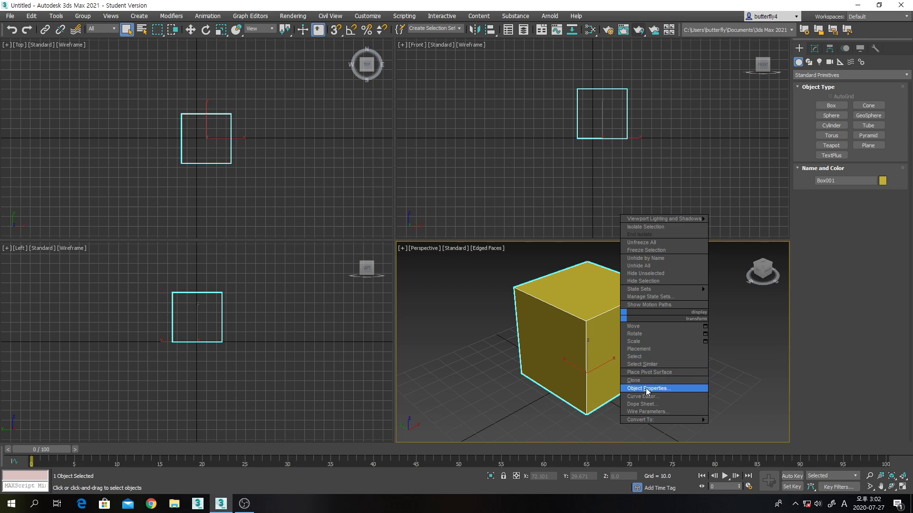
mouse_move(645, 420)
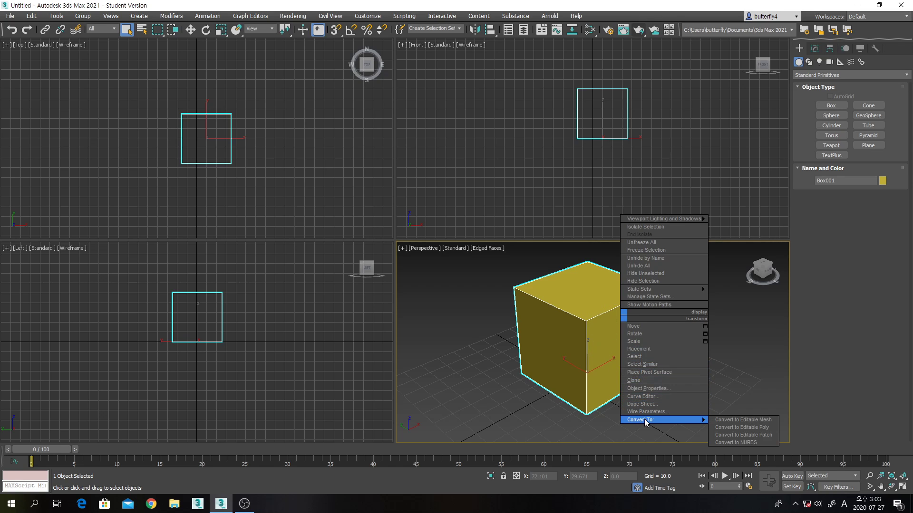
left_click(723, 427)
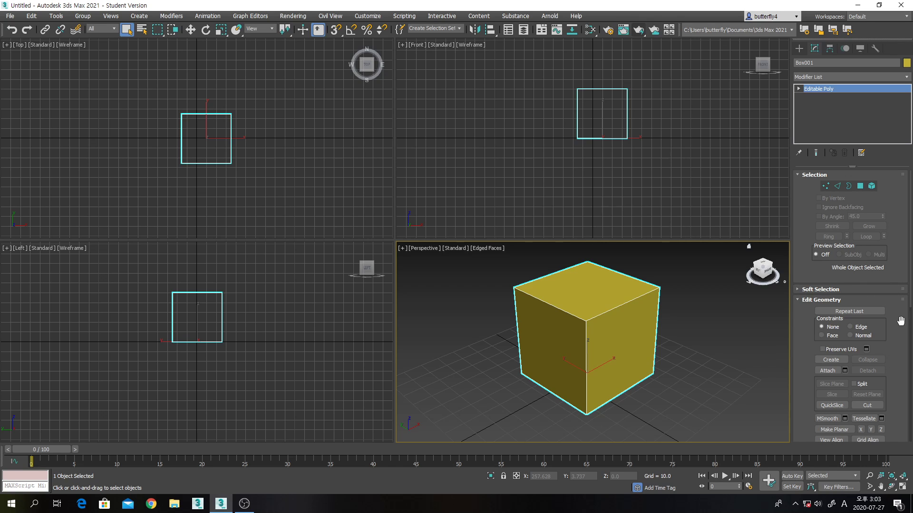
Step: Switch to vertex editing, select the two top vertices on the box's negative X side, and activate the Move tool
mouse_move(900, 320)
left_mouse_down()
mouse_move(896, 213)
mouse_move(901, 333)
left_mouse_up()
left_click(825, 186)
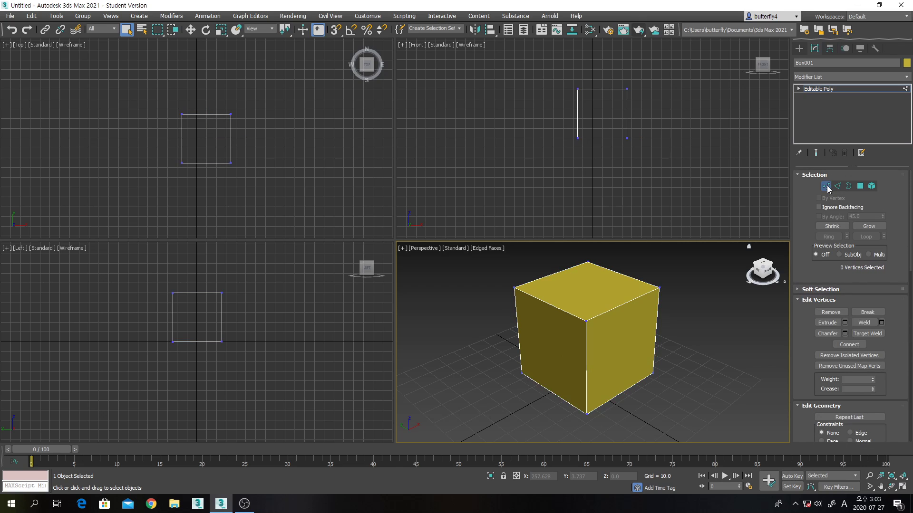
left_click(514, 288)
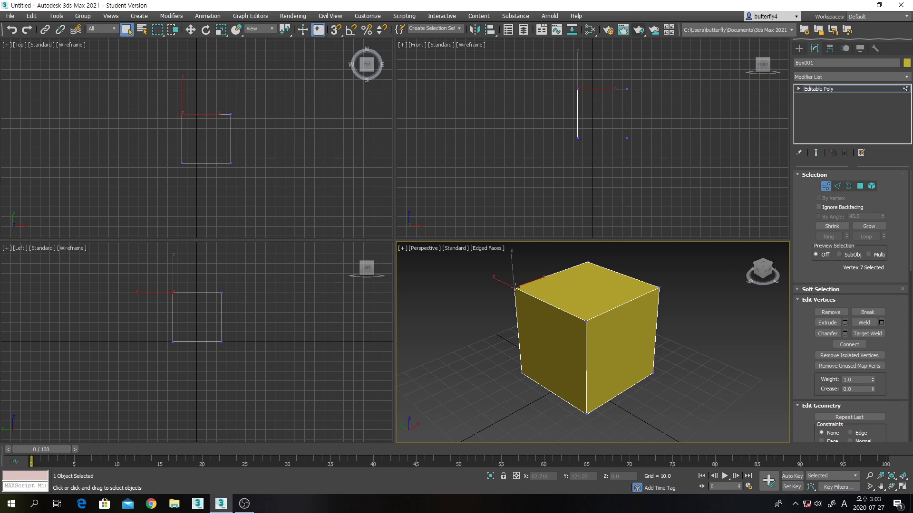
left_click(587, 322, "ctrl")
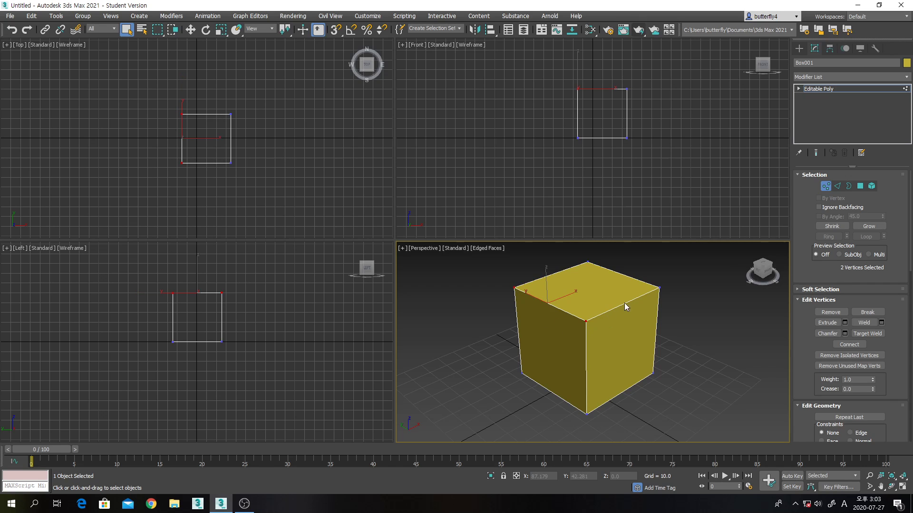
left_click(192, 34)
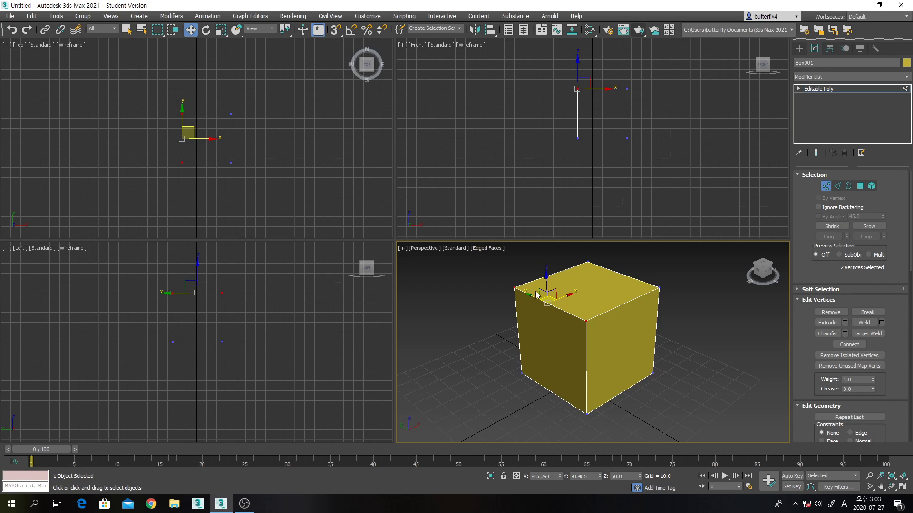
Step: Try moving the two selected top vertices and a single top corner vertex along X, undoing both moves
left_click_drag(568, 296, 619, 272)
key("ctrl+z")
left_click(586, 322)
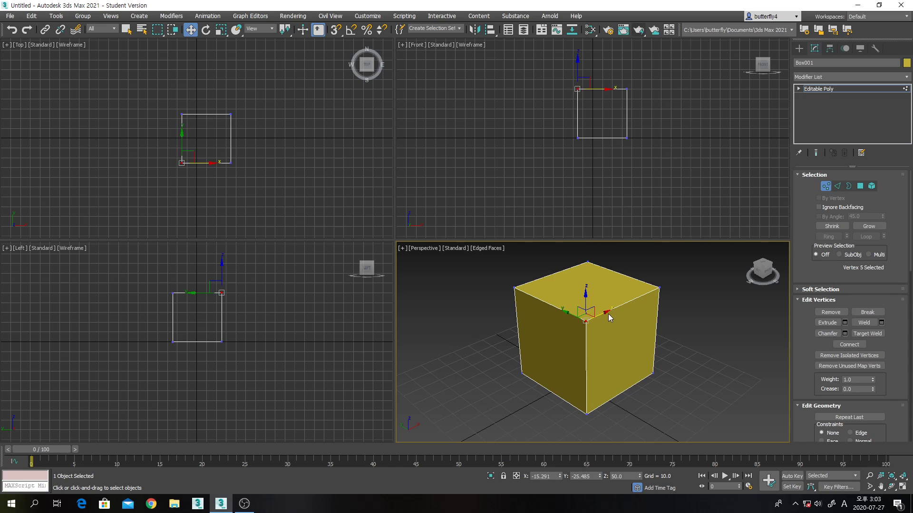
left_click_drag(608, 316, 590, 318)
key("ctrl+z")
key("ctrl+z")
key("ctrl+z")
Step: Move the two top vertices of the negative X side about 32 units along X to slope that face
left_click(514, 287, "ctrl")
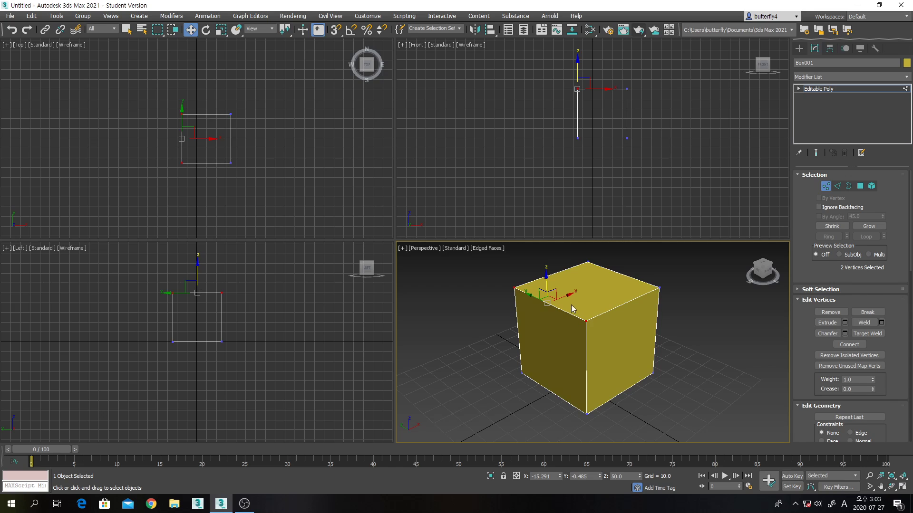
left_click_drag(567, 292, 662, 266)
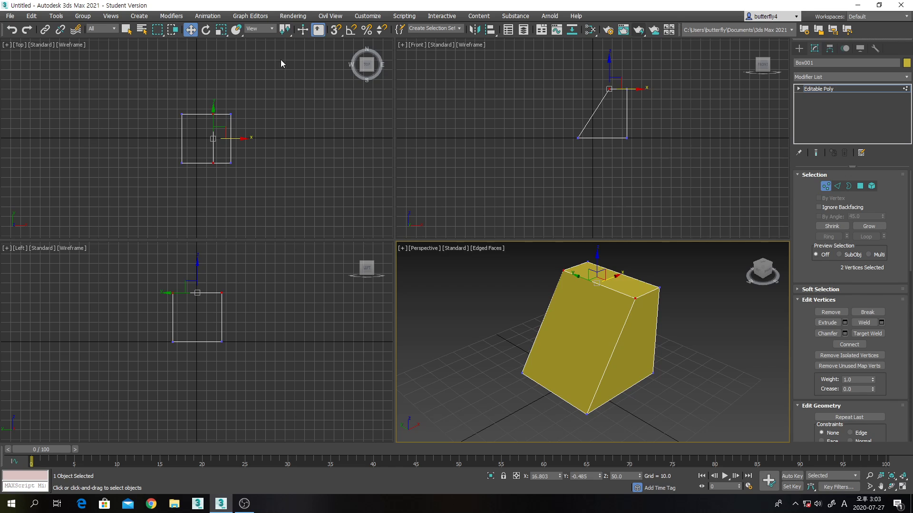
Step: Try rotating the two selected top vertices and scaling them along Y, undoing each change
left_click(206, 29)
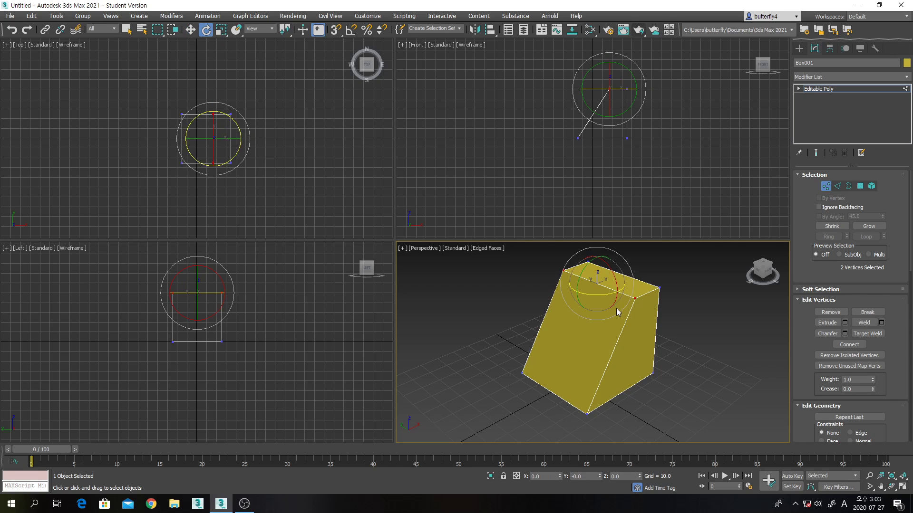
mouse_move(597, 296)
left_mouse_down()
mouse_move(565, 297)
mouse_move(590, 296)
left_mouse_up()
key("ctrl+z")
left_click(221, 29)
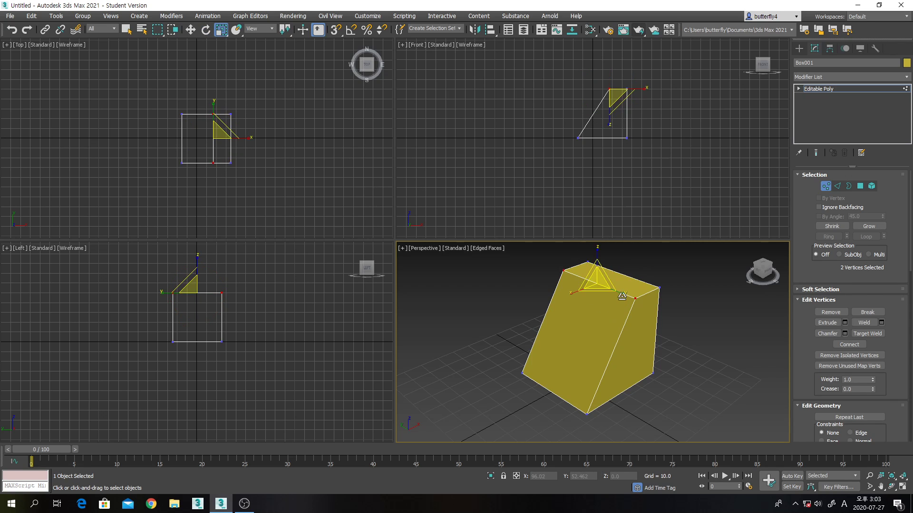
mouse_move(622, 295)
left_mouse_down()
mouse_move(591, 277)
mouse_move(633, 294)
left_mouse_up()
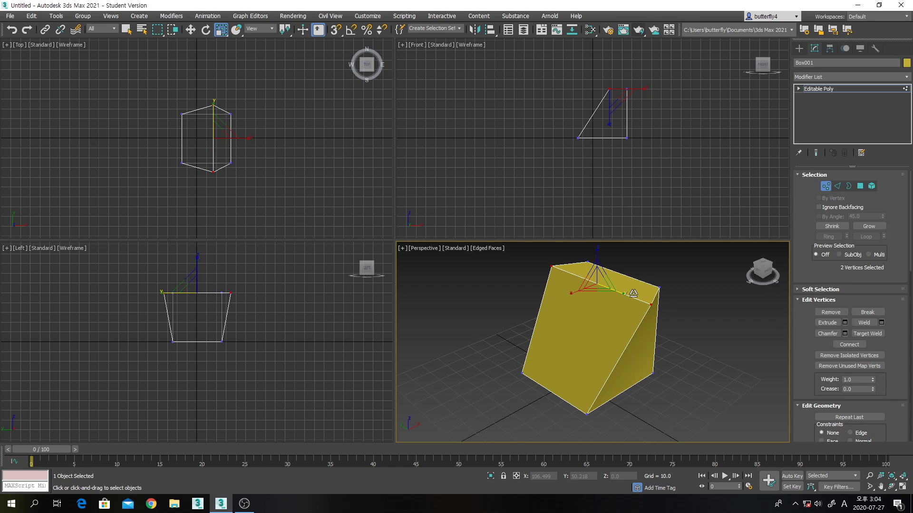
key("ctrl+z")
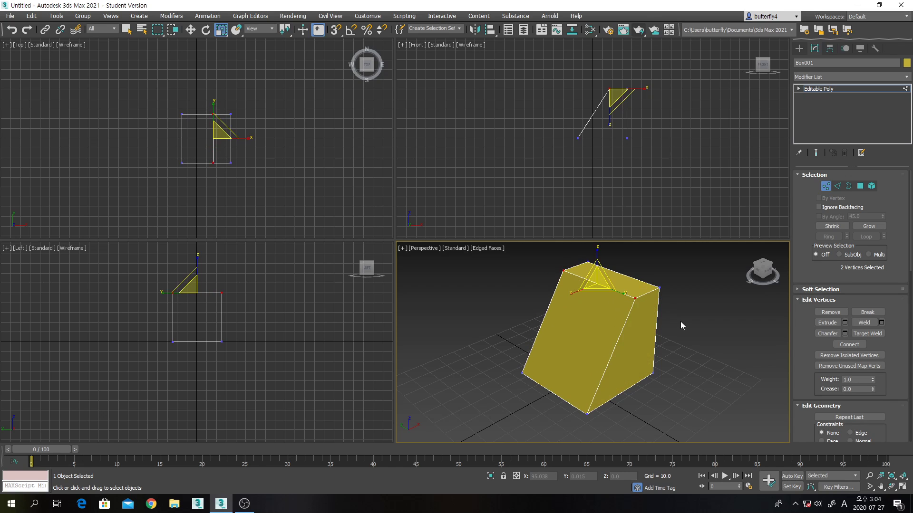
Step: Switch to edge editing, select the bottom edge of the sloped face, and maximize the Perspective view
left_click(838, 187)
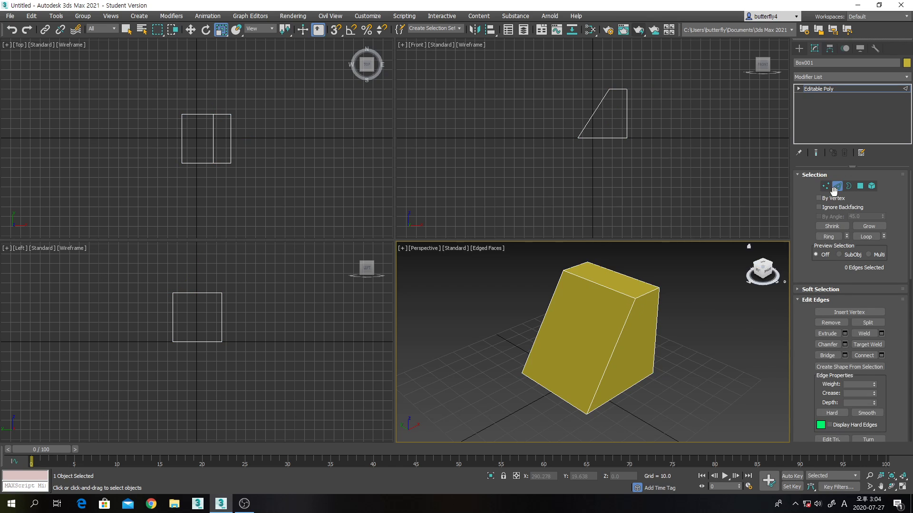
left_click(557, 394)
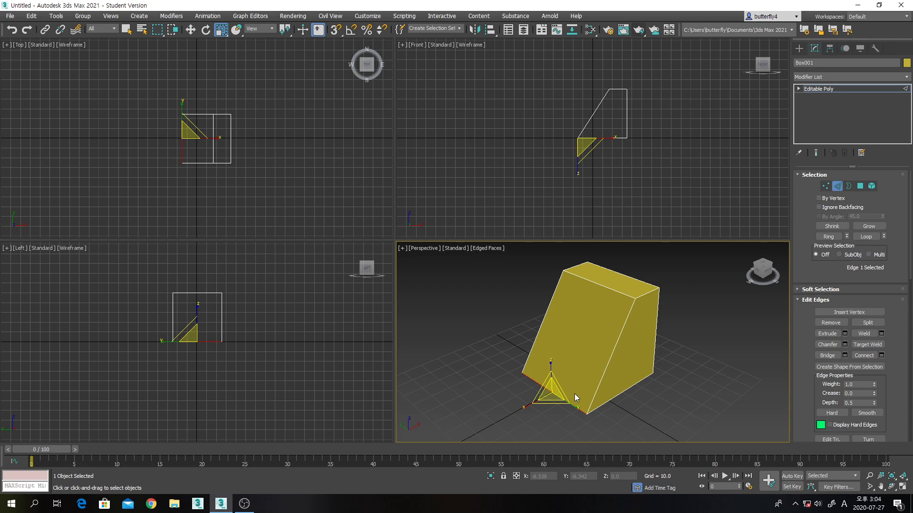
middle_click_drag(612, 406, 605, 383)
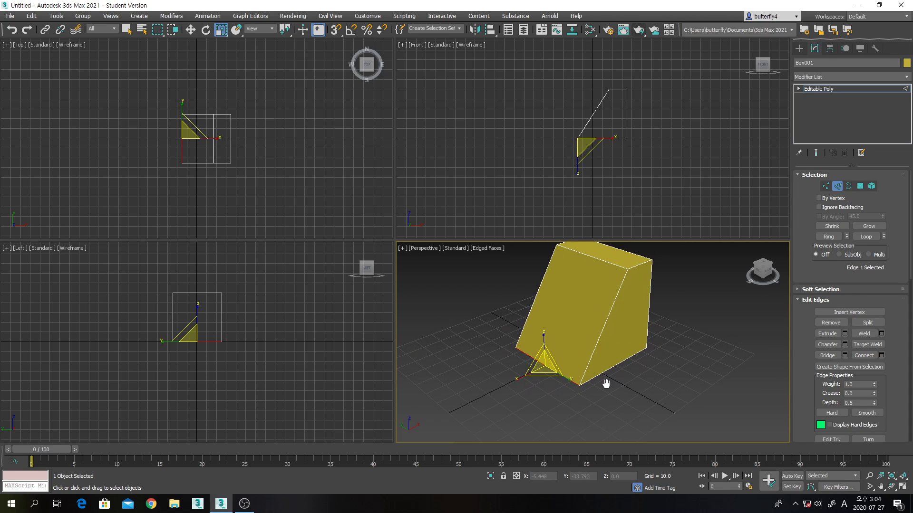
left_click(901, 487)
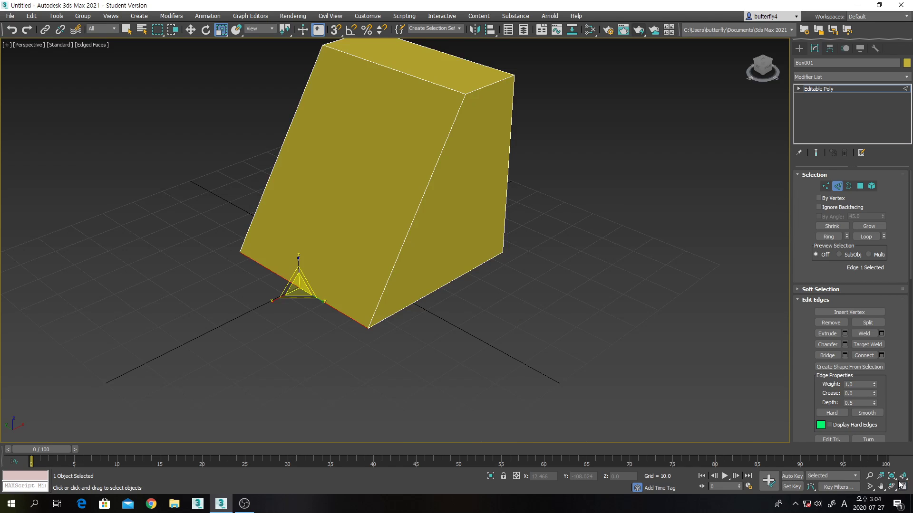
middle_click_drag(526, 332, 540, 356)
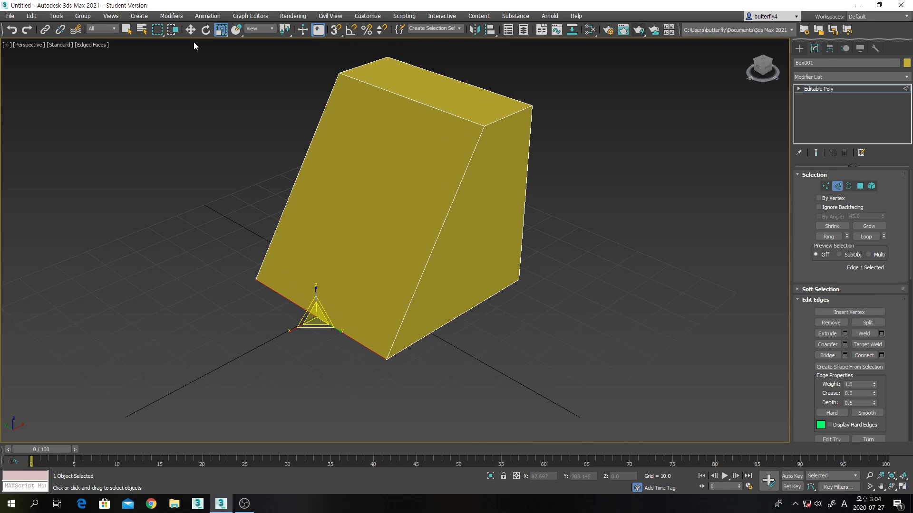
Step: Try moving the sloped face's bottom edge about 10 units along negative X and 5 units along negative Y, undoing both moves
key("w")
mouse_move(316, 301)
left_mouse_down()
mouse_move(308, 212)
mouse_move(327, 292)
left_mouse_up()
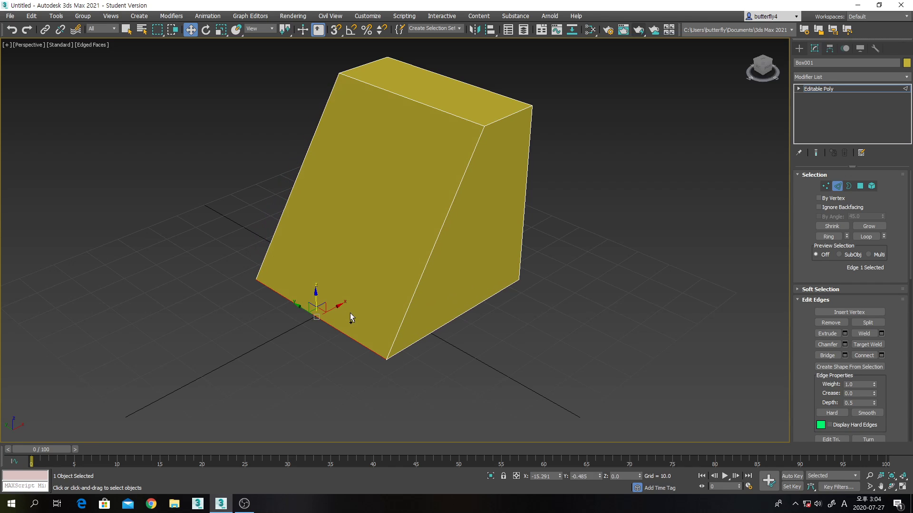
left_click(339, 309)
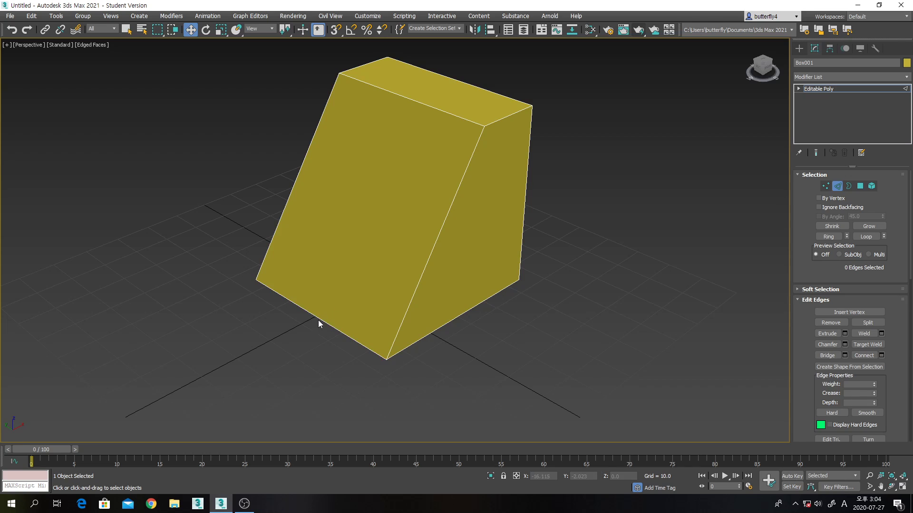
left_click(318, 320)
left_click_drag(331, 307, 296, 343)
left_click(274, 333)
left_click(274, 327)
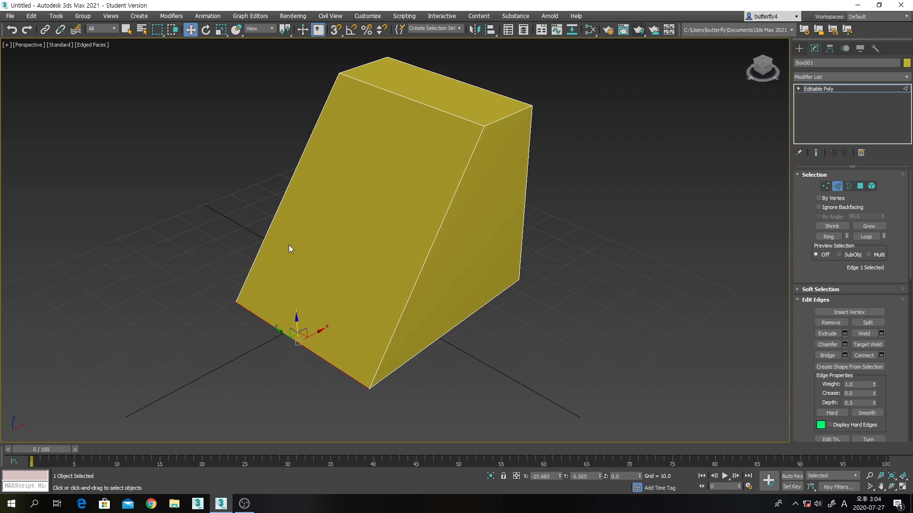
key("ctrl+z")
key("ctrl+z")
key("ctrl+y")
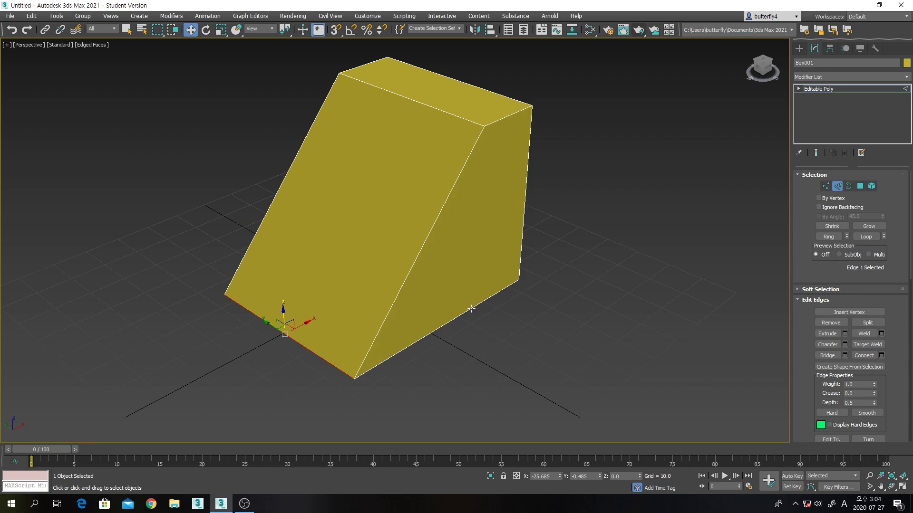
key("ctrl+z")
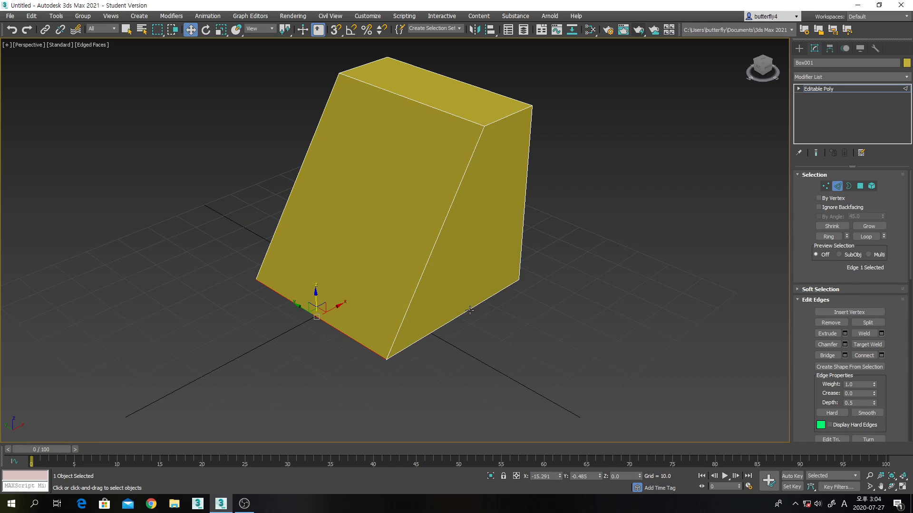
Step: Try rotating the sloped face's bottom edge about 35 degrees around Z, undoing the rotation
left_click(207, 33)
left_click_drag(319, 334, 352, 328)
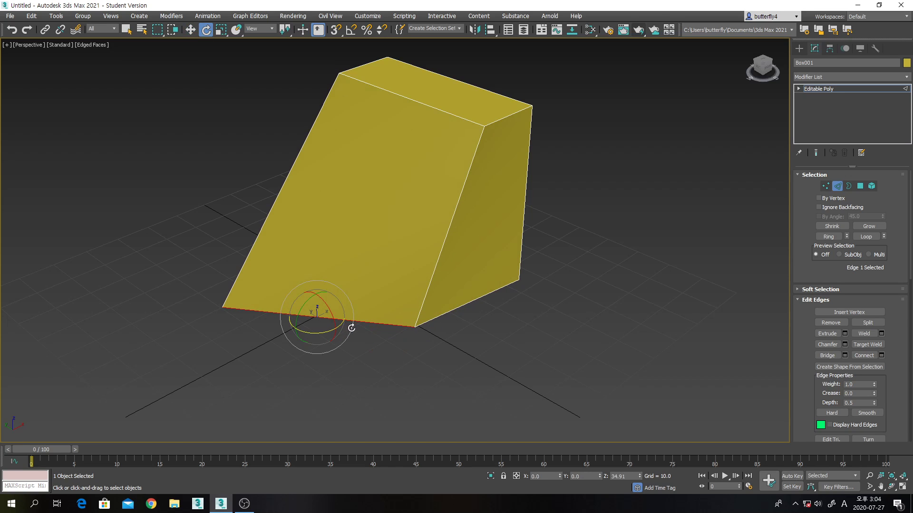
key("ctrl+z")
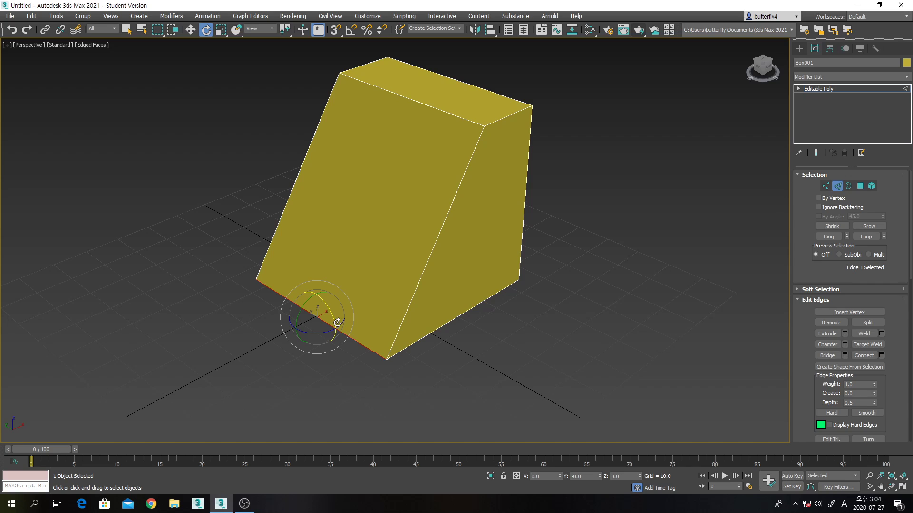
Step: Scale the sloped face's bottom edge down so it is less than half its length
left_click(221, 31)
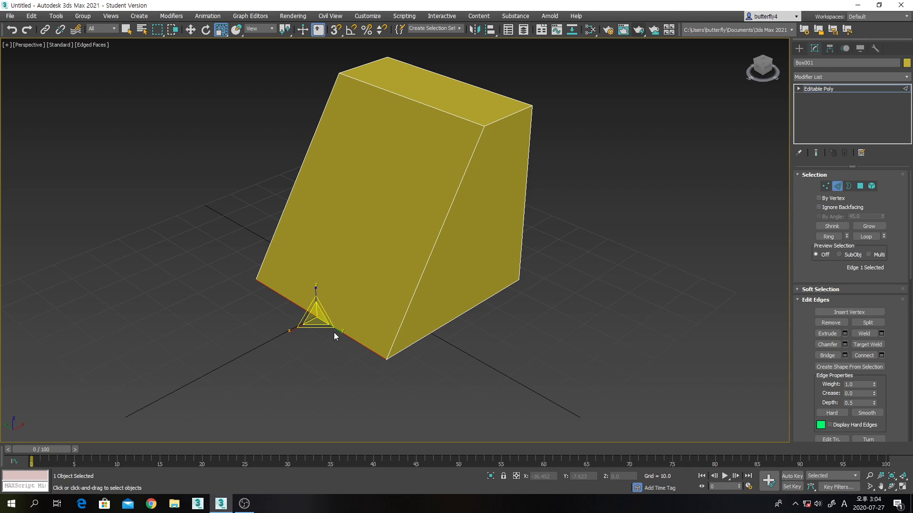
left_click_drag(336, 327, 312, 304)
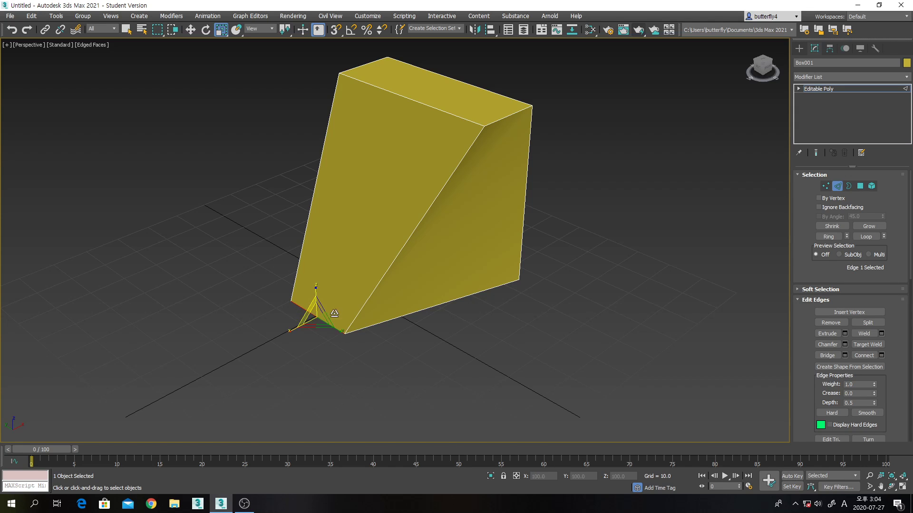
middle_click_drag(598, 272, 613, 316)
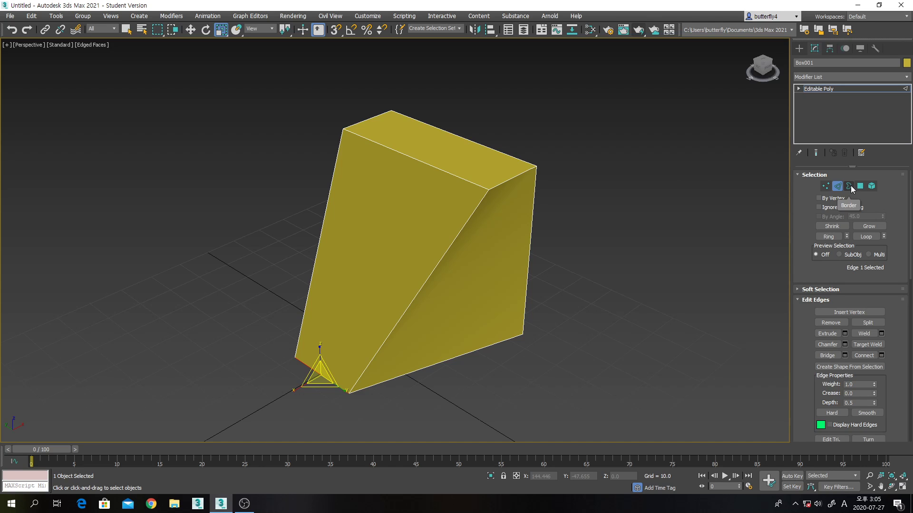
Step: Switch to polygon editing, try selecting individual side faces, and leave the top polygon selected
left_click(889, 487)
left_click_drag(513, 293, 455, 289)
middle_click_drag(462, 306, 437, 242)
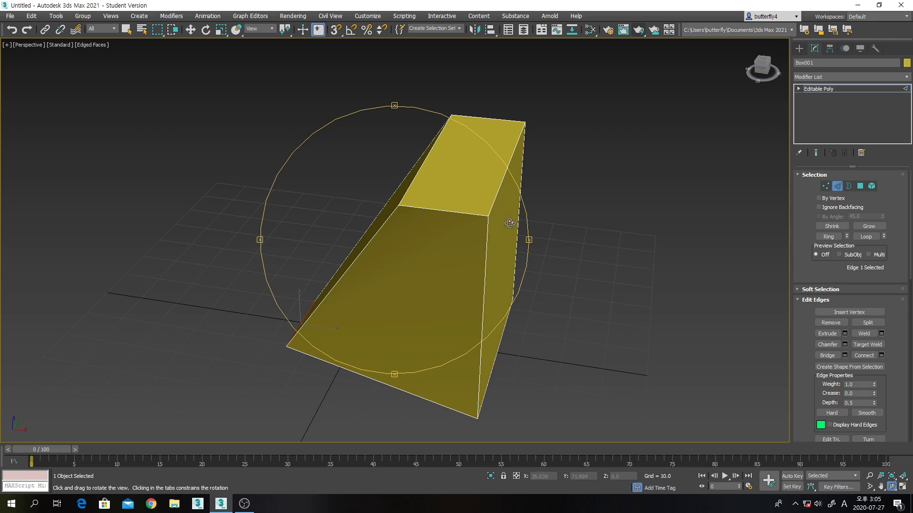
left_click_drag(509, 223, 521, 238)
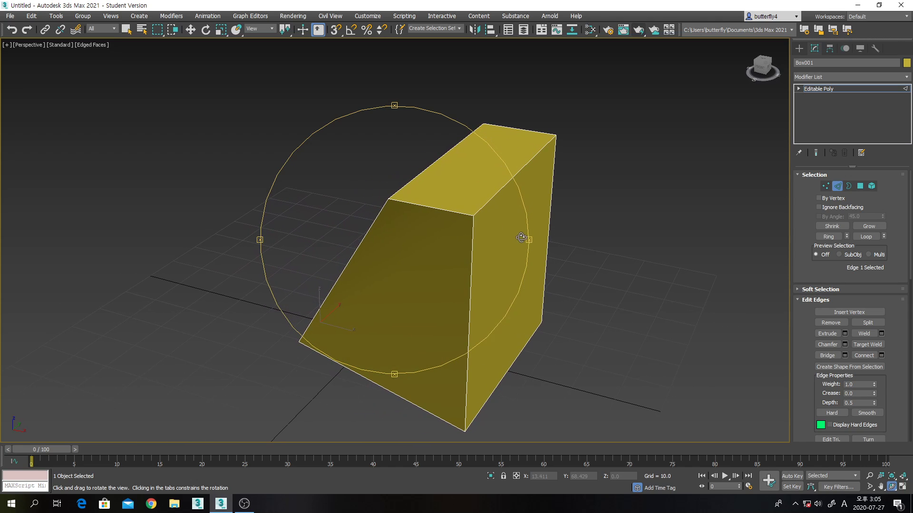
left_click(860, 187)
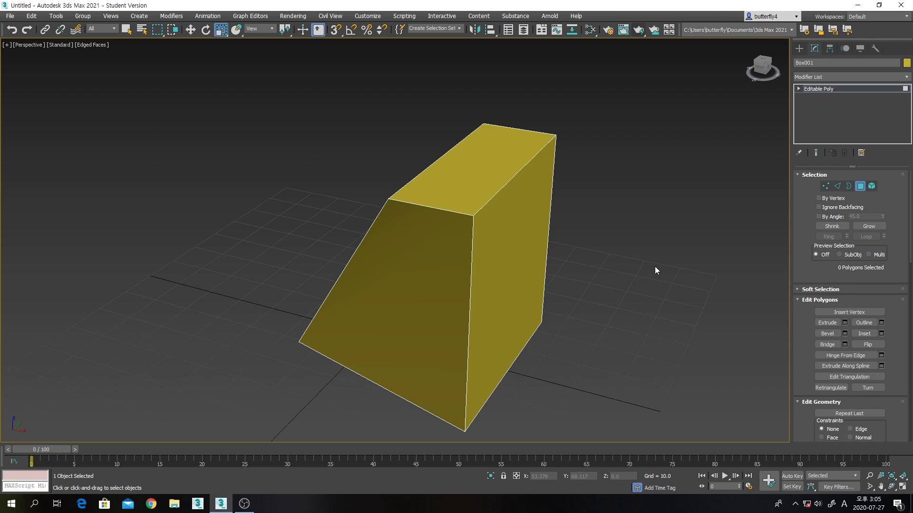
left_click(491, 173)
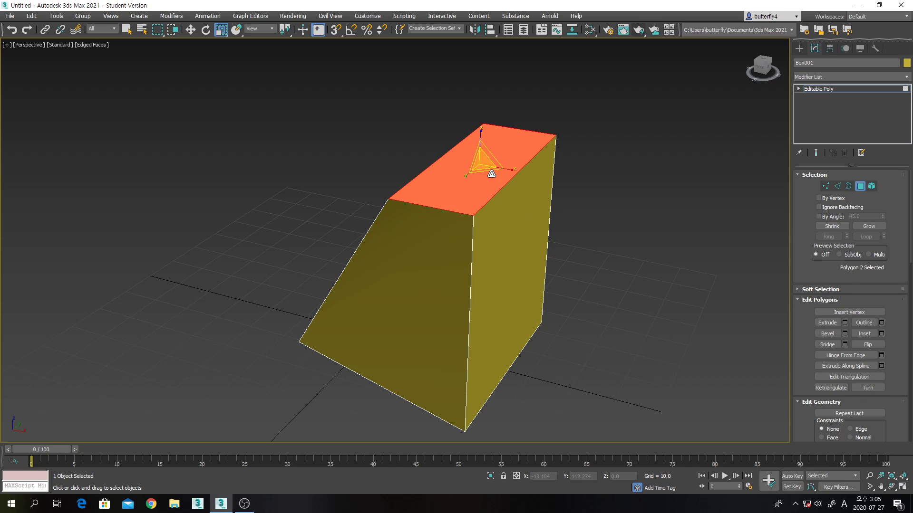
left_click(510, 220)
left_click(401, 268)
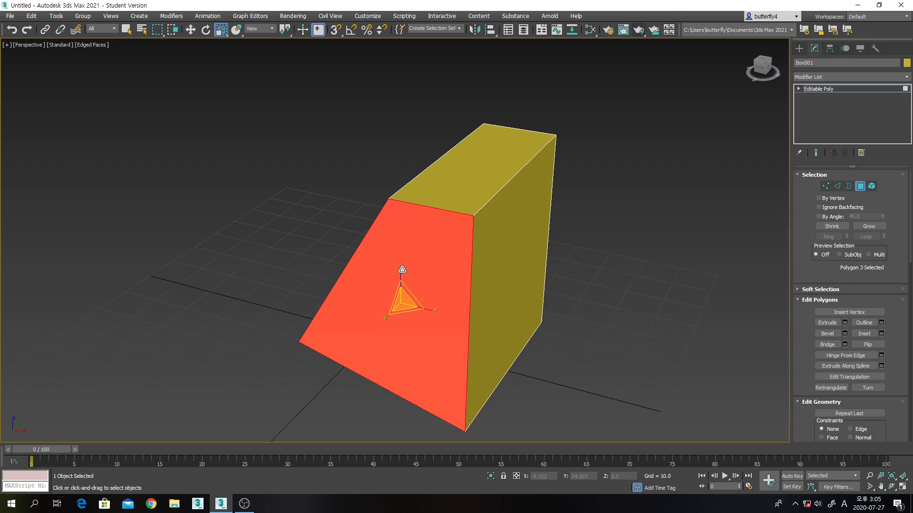
left_click(477, 167)
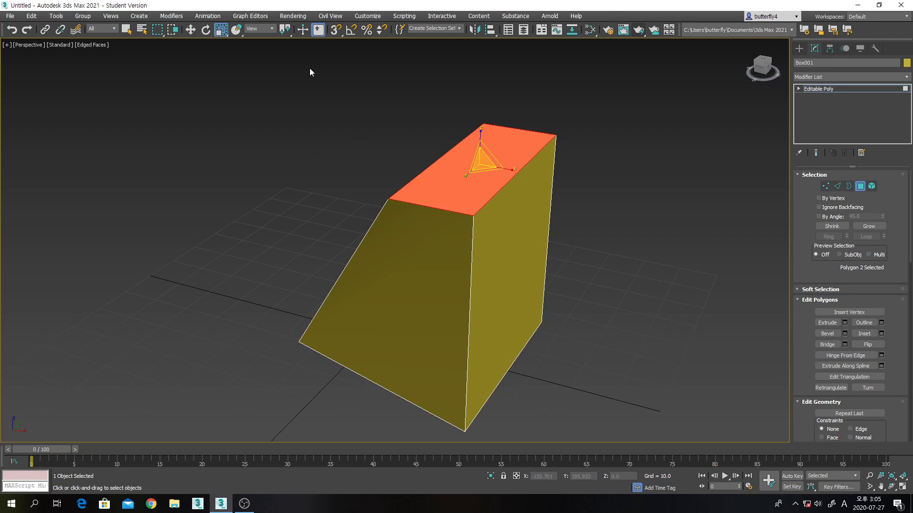
Step: Try moving the top polygon sideways and about 9 units up along Z, undoing each move
left_click(191, 30)
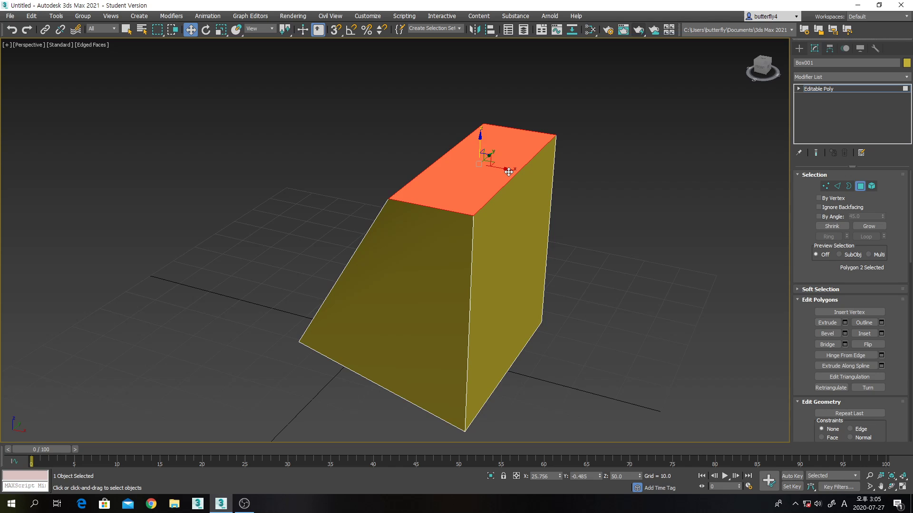
left_click_drag(508, 171, 475, 102)
key("ctrl+z")
left_click_drag(480, 143, 485, 97)
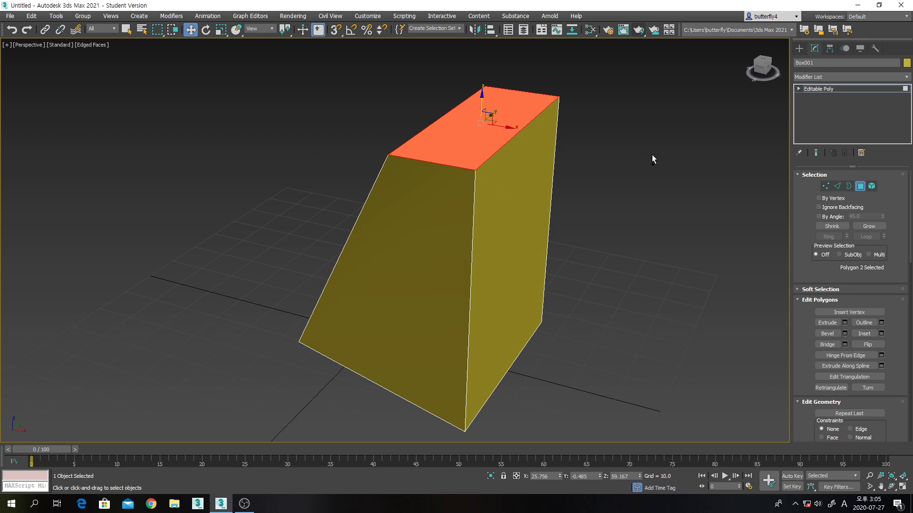
key("ctrl+z")
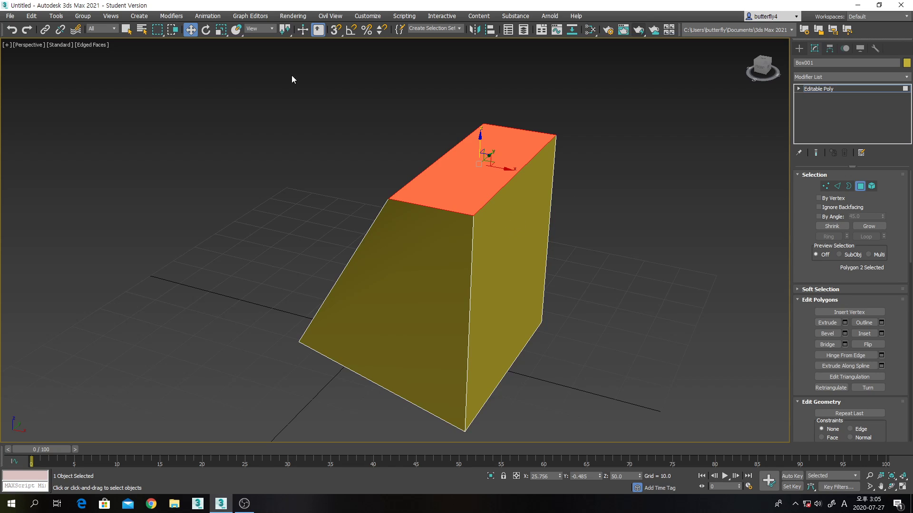
Step: Try rotating the top polygon around Z and undo it, and tilt the polygon about 51 degrees around Y instead
left_click(205, 30)
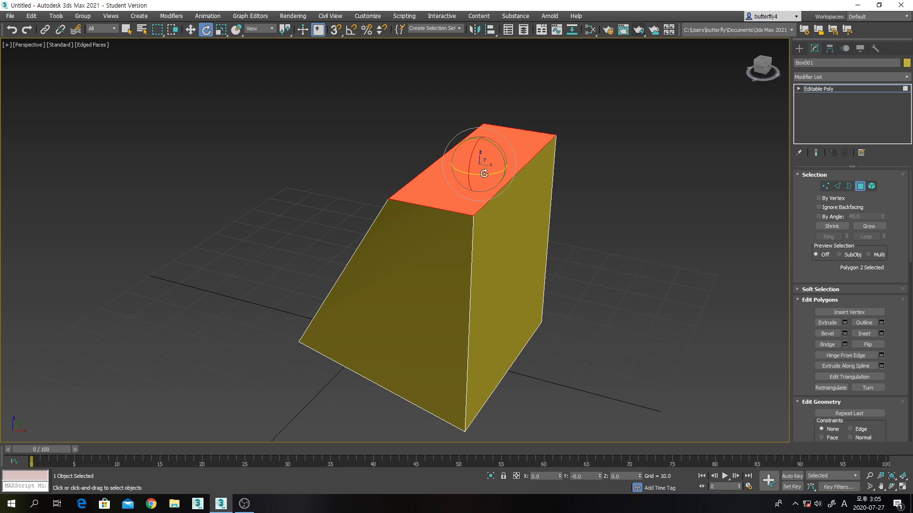
left_click_drag(484, 174, 439, 172)
key("ctrl+z")
left_click_drag(500, 151, 514, 199)
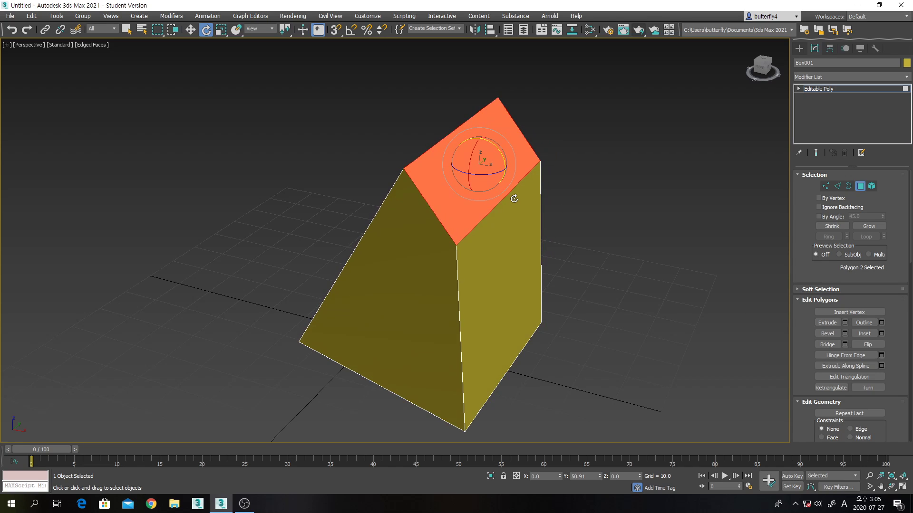
Step: Scale the tilted top polygon down uniformly to taper the box toward its top
left_click(221, 29)
left_click_drag(486, 164, 558, 184)
key("ctrl+z")
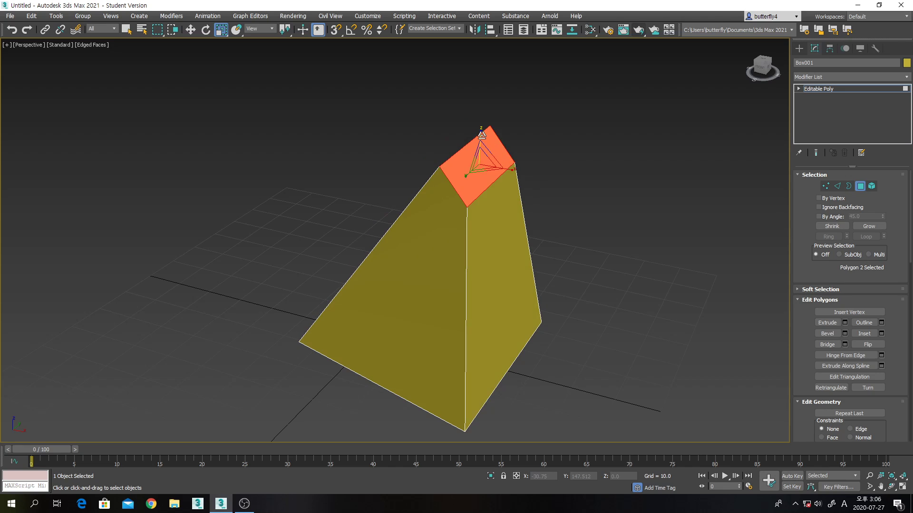
Step: Try scaling the top polygon along Z and stretching it along Y, undoing each change
left_click_drag(480, 131, 480, 97)
key("ctrl+z")
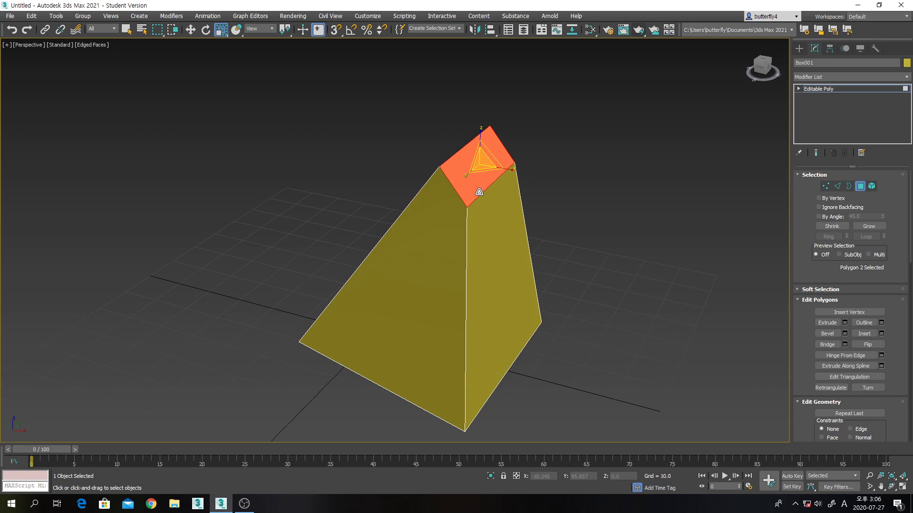
left_click_drag(473, 180, 437, 204)
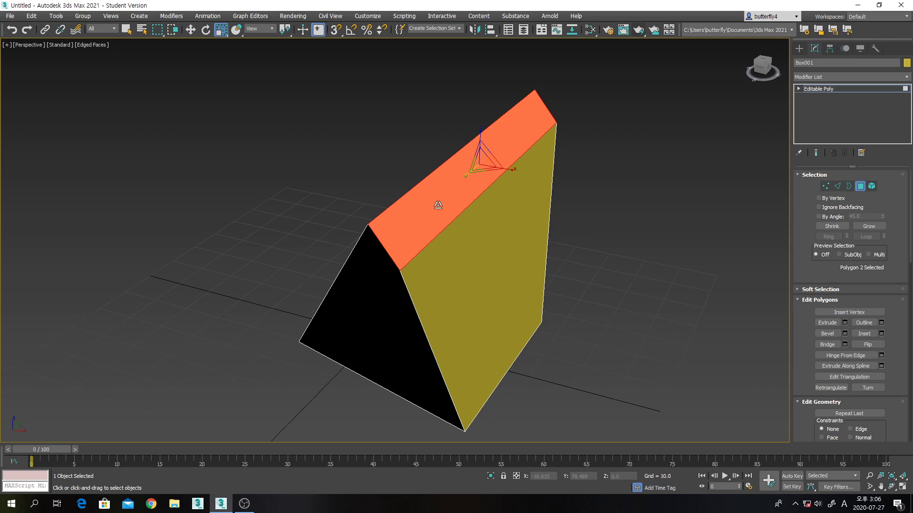
key("ctrl+z")
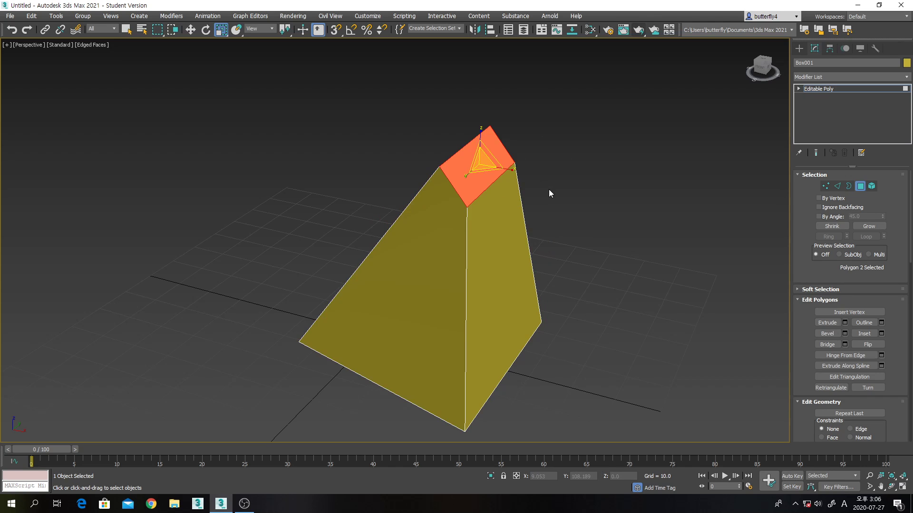
Step: Delete the top polygon to open the box and switch to border editing
left_click(891, 485)
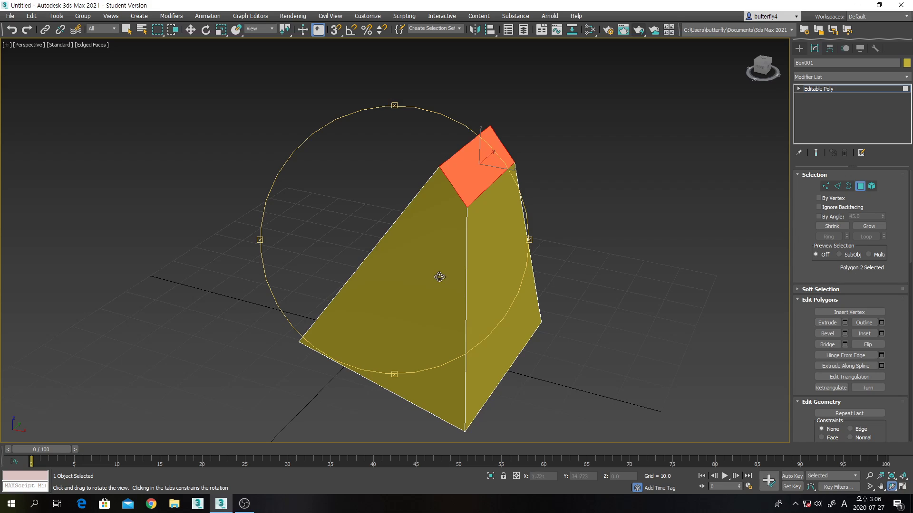
mouse_move(439, 277)
left_mouse_down()
mouse_move(399, 253)
mouse_move(385, 262)
mouse_move(409, 281)
mouse_move(452, 283)
mouse_move(480, 269)
mouse_move(385, 271)
mouse_move(428, 278)
left_mouse_up()
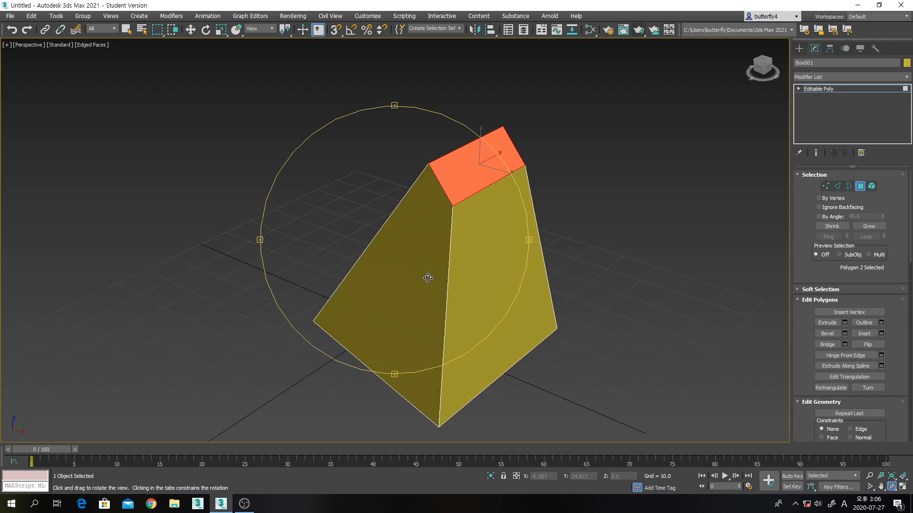
key("Delete")
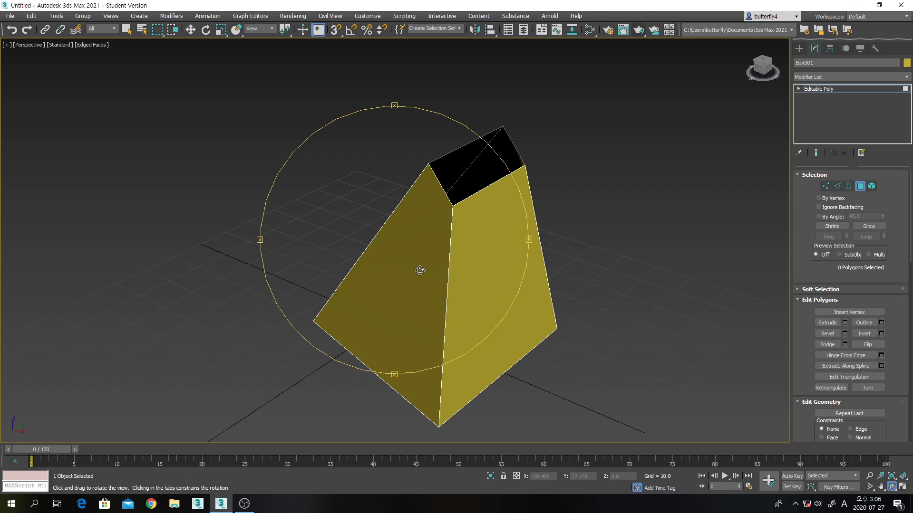
left_click_drag(464, 273, 464, 285)
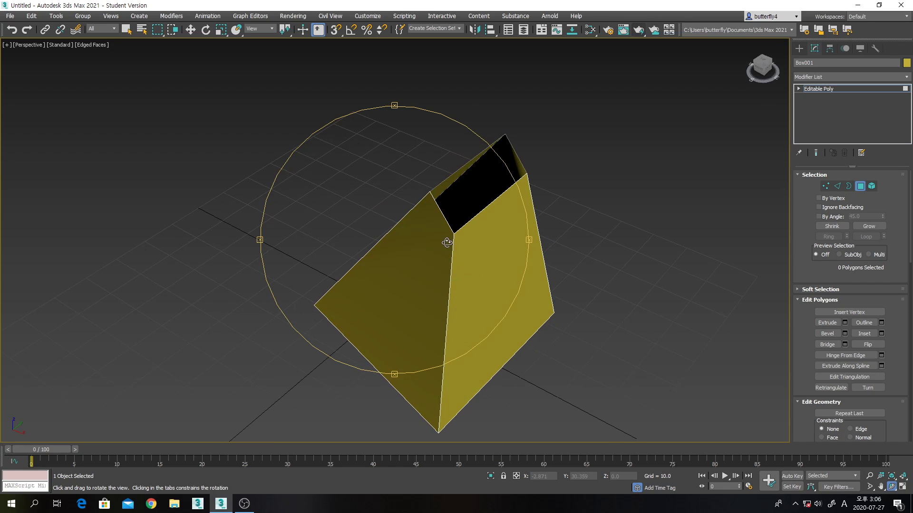
left_click(849, 186)
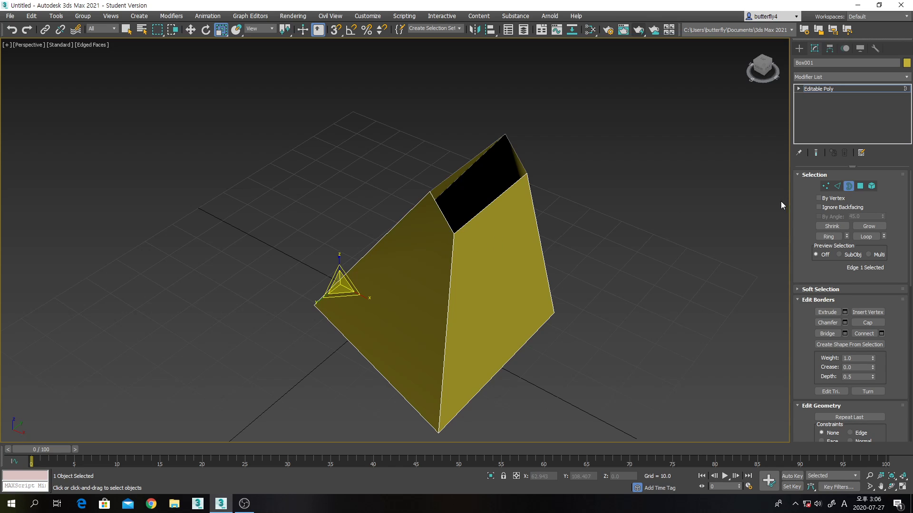
Step: Select the open border at the box's top, move it along X to about 23.4, and scale it down uniformly
left_click(503, 192)
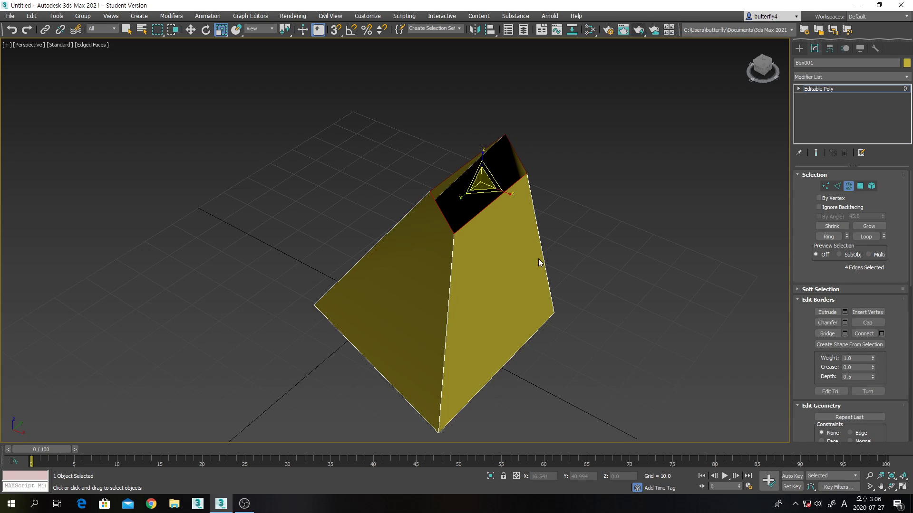
left_click(891, 486)
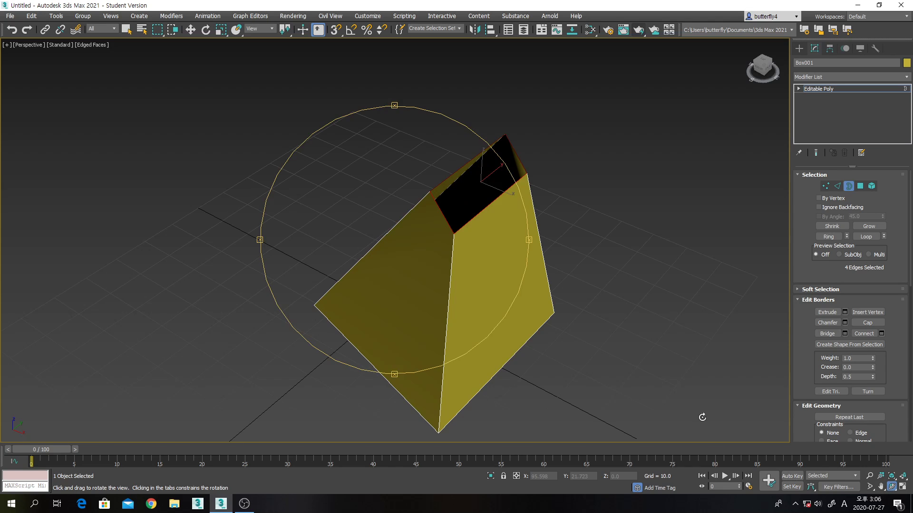
left_click_drag(475, 292, 500, 283)
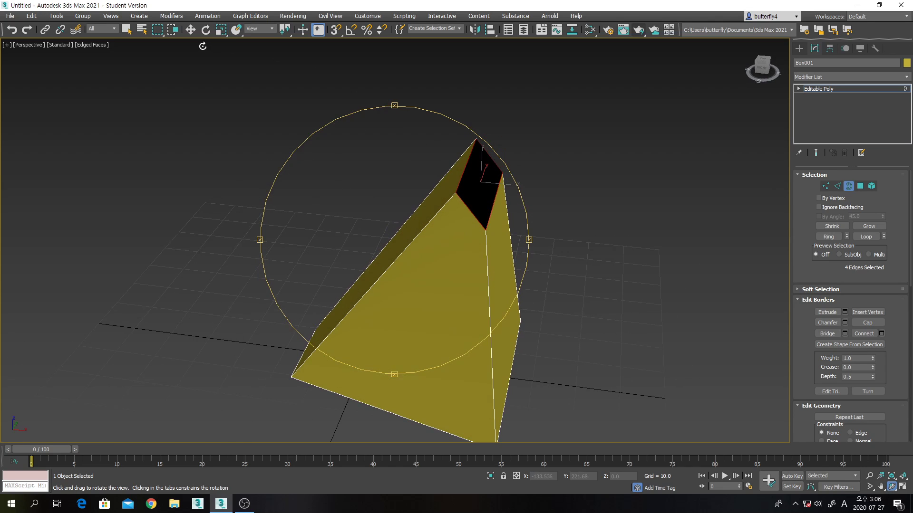
left_click(191, 30)
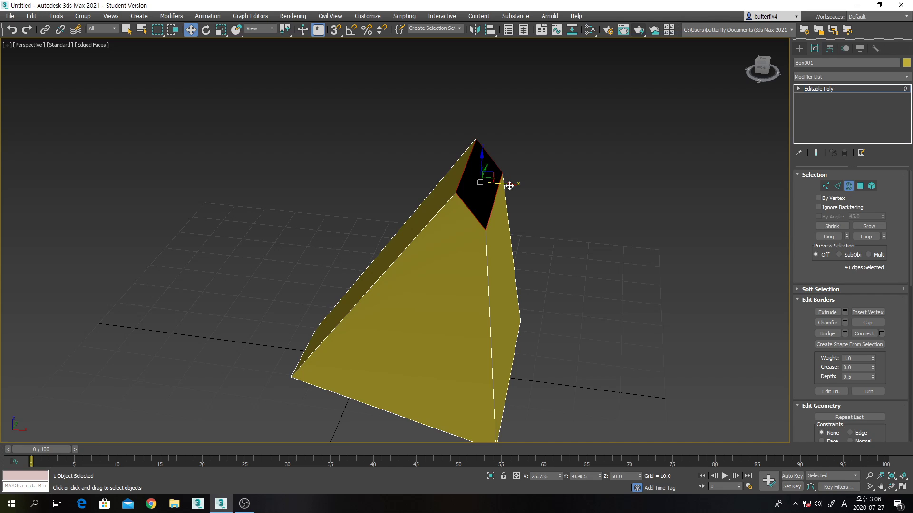
left_click_drag(506, 183, 479, 147)
left_click(207, 30)
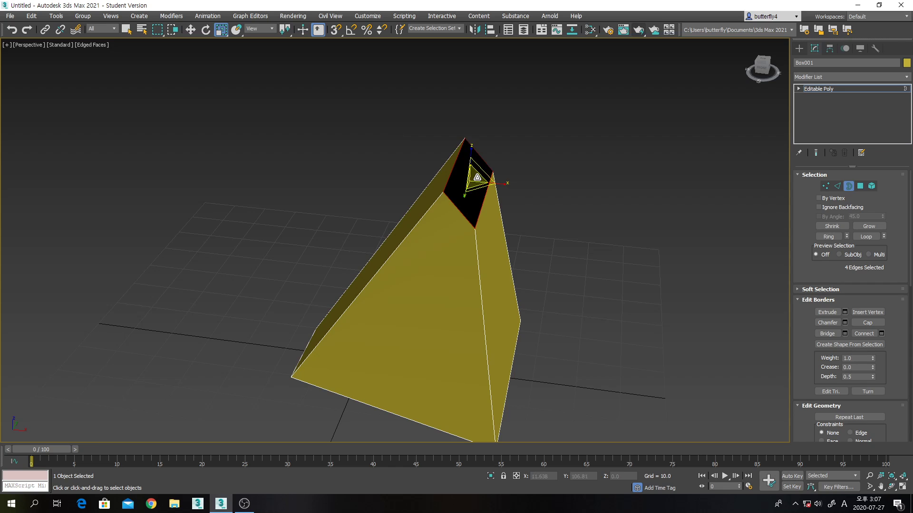
left_click_drag(477, 180, 471, 199)
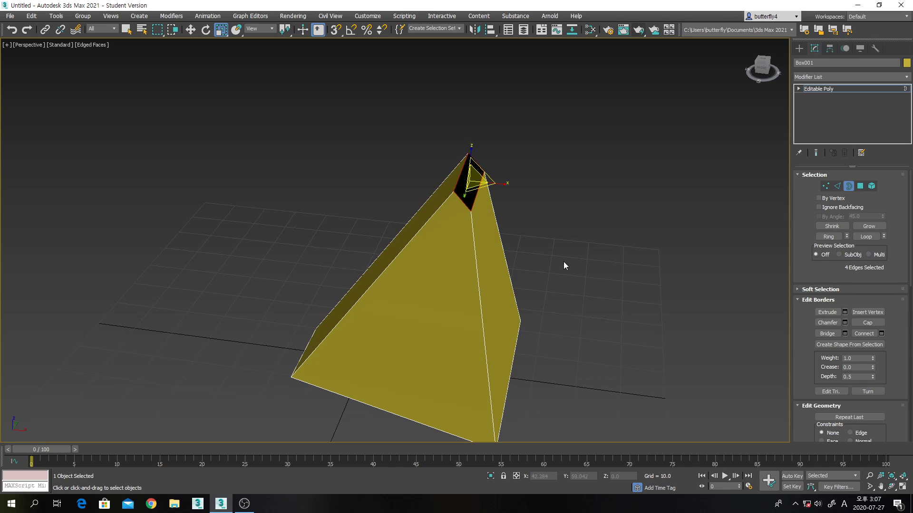
Step: In the Front view, extend a first new segment from the border to about X 33.7, Z 56.3, and rotate its end upright
left_click(902, 487)
middle_click_drag(688, 137, 612, 181)
scroll(611, 170, "up", 2)
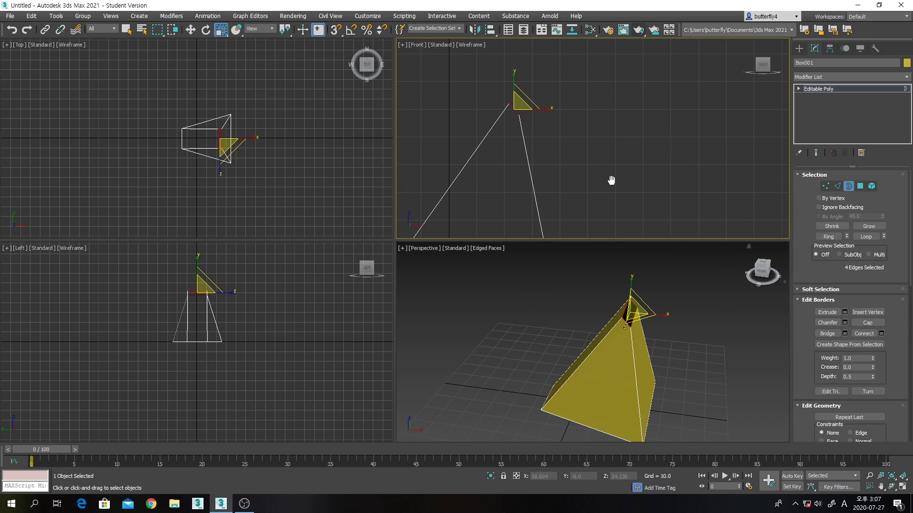
key("w")
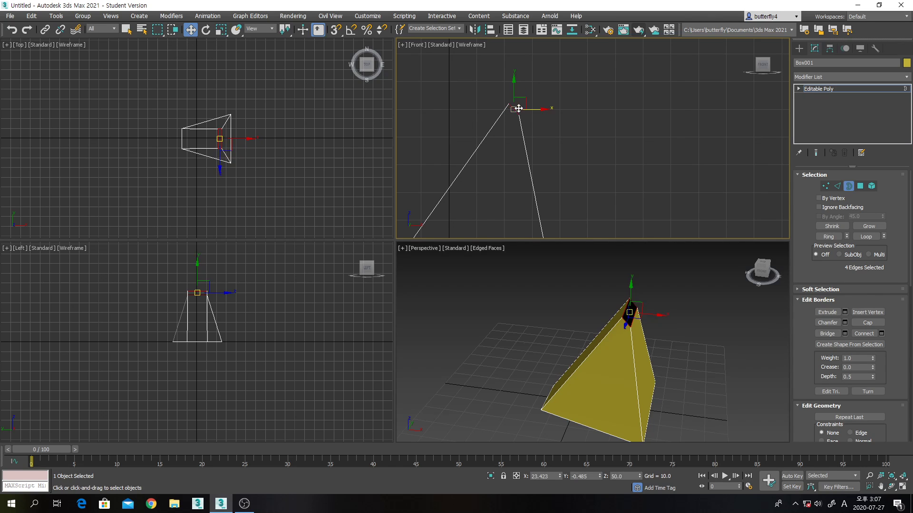
left_click_drag(521, 102, 548, 85, "shift")
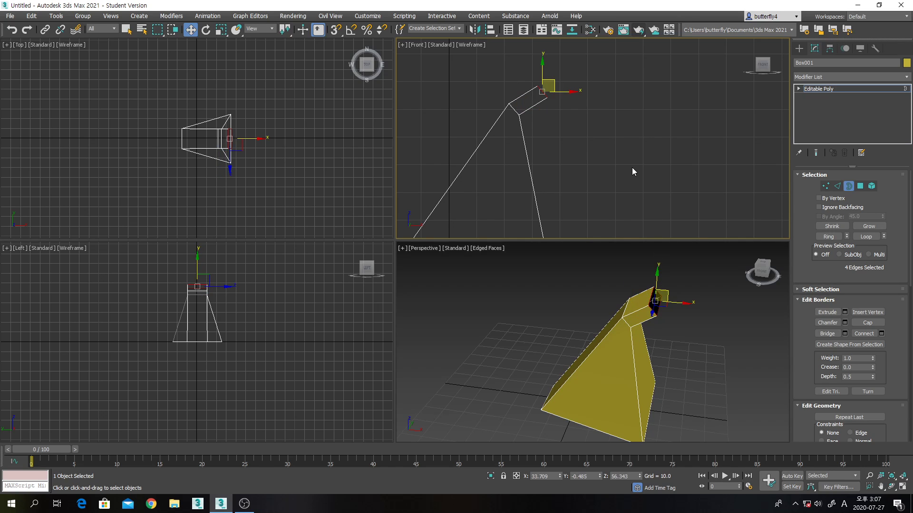
left_click(210, 30)
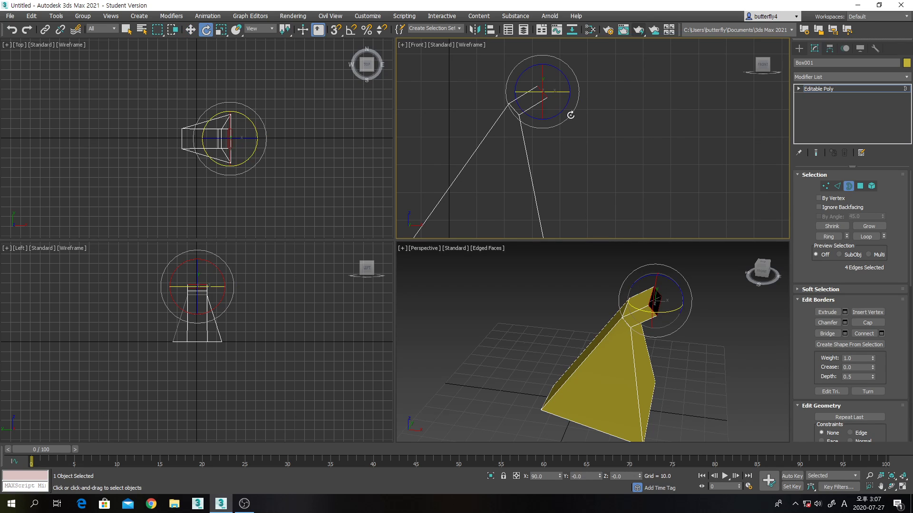
left_click_drag(556, 132, 551, 146)
Step: Extend a second segment from the border to about X 45.4, Z 53.3, and rotate its end to face downward
left_click(190, 30)
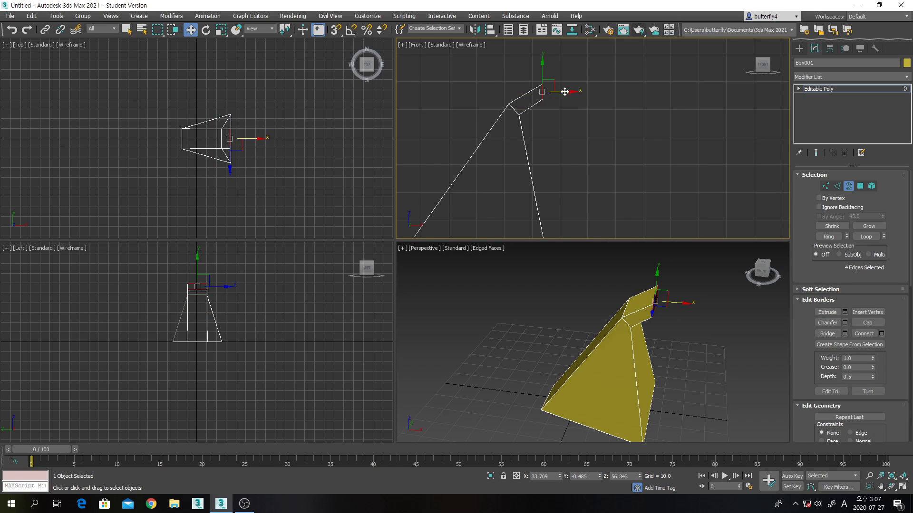
left_click_drag(571, 87, 586, 91, "shift")
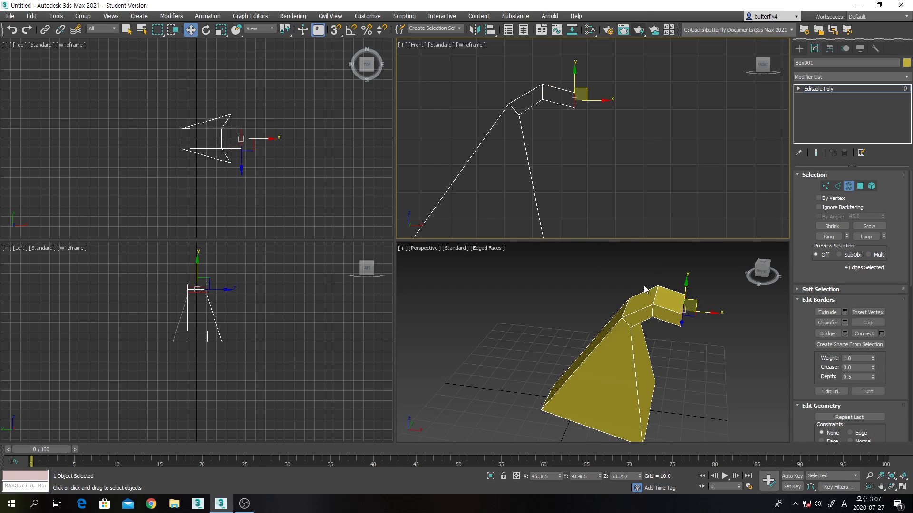
left_click(205, 30)
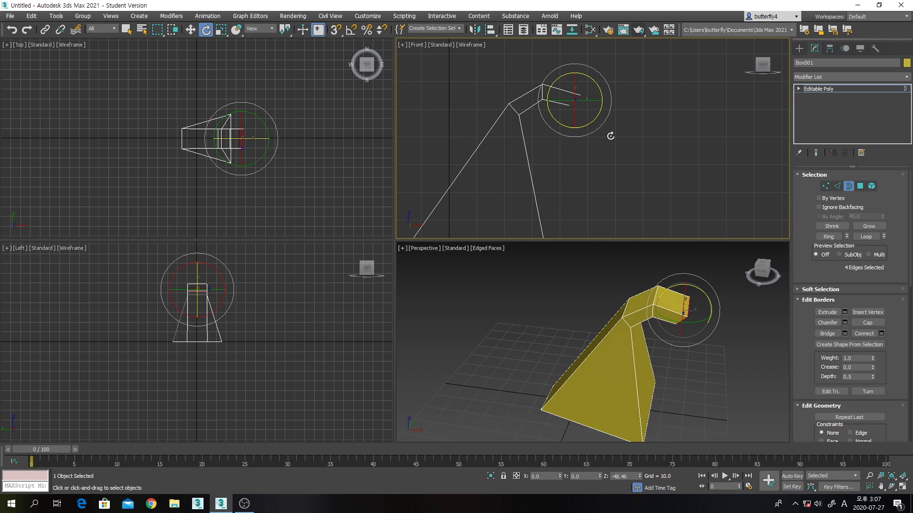
Step: Extend a third segment down to about X 51.2, Z 41.4 to form a hook, and rotate its end slightly
key("w")
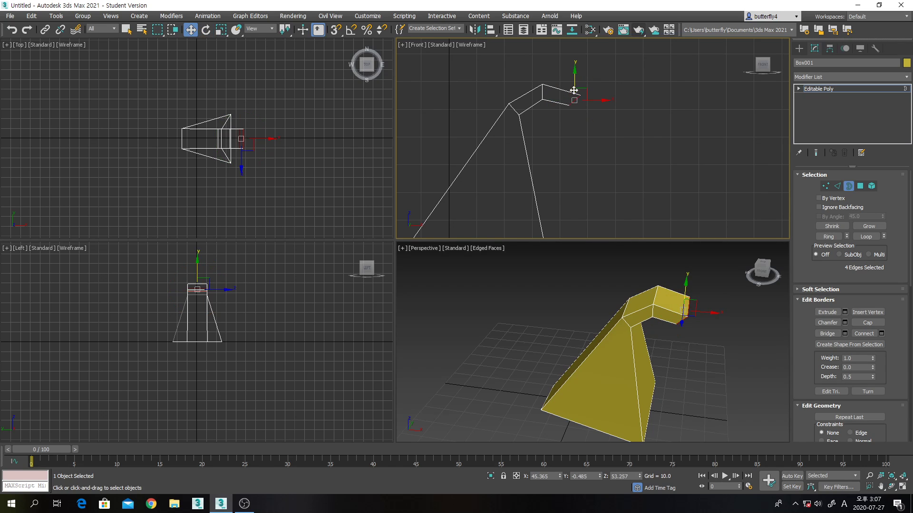
left_click_drag(580, 95, 602, 125, "shift")
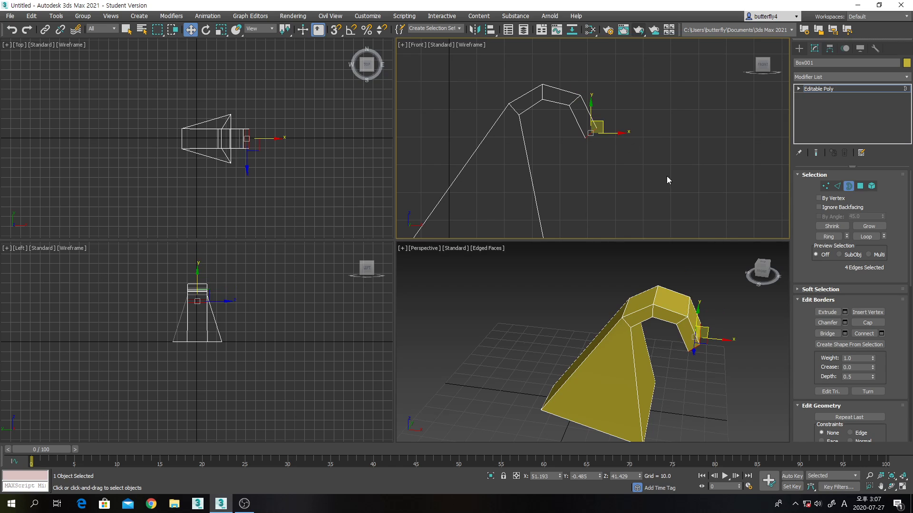
left_click(206, 29)
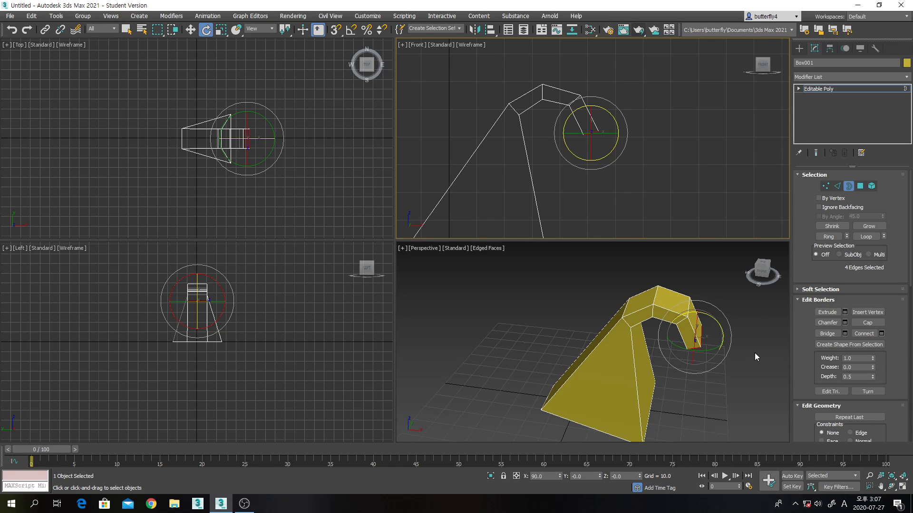
Step: Cap the open border at the hook's tip with a polygon
middle_click_drag(754, 370, 732, 350, "alt")
left_click(891, 486)
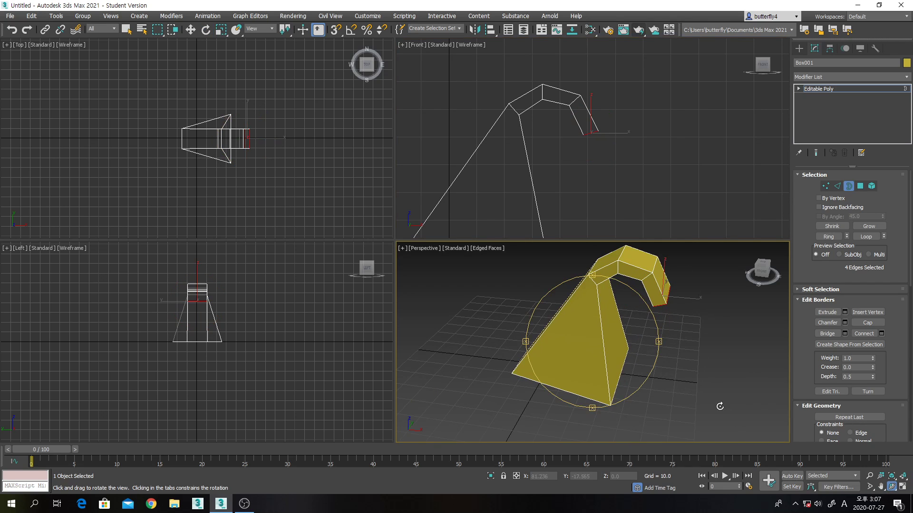
left_click_drag(626, 361, 583, 312)
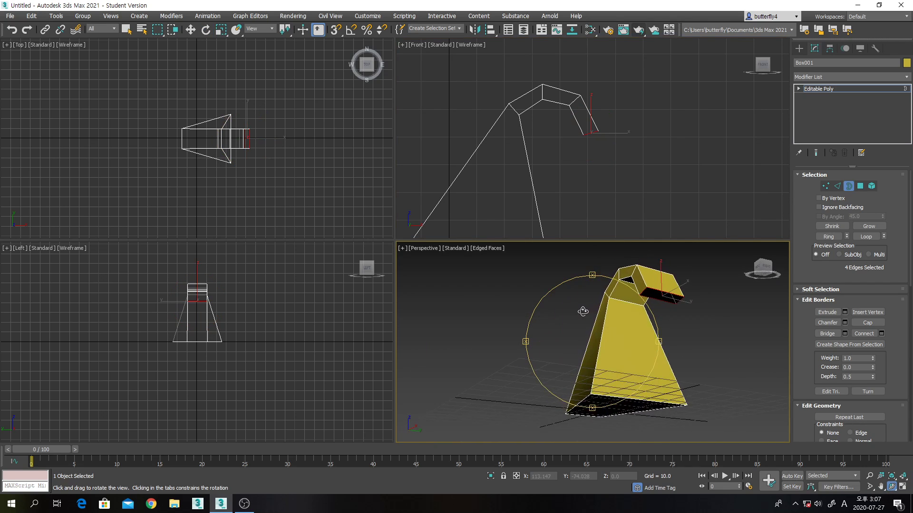
left_click(902, 487)
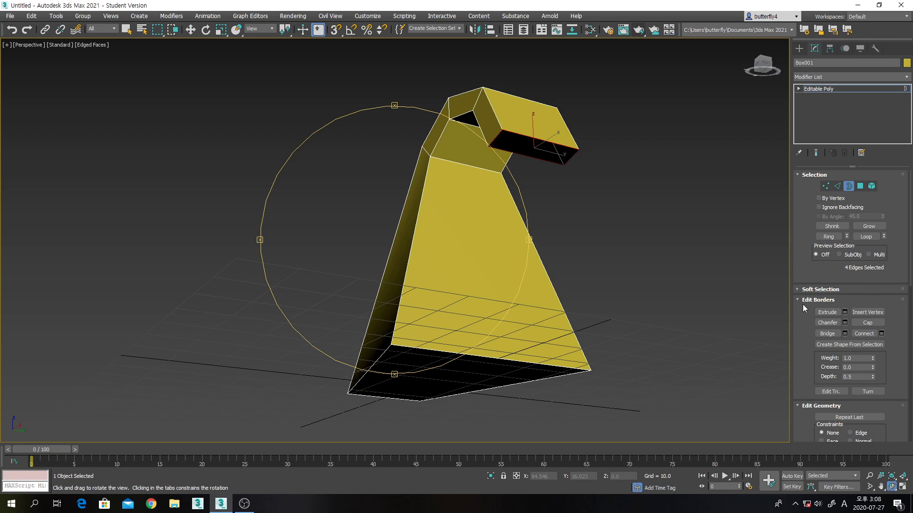
left_click(864, 322)
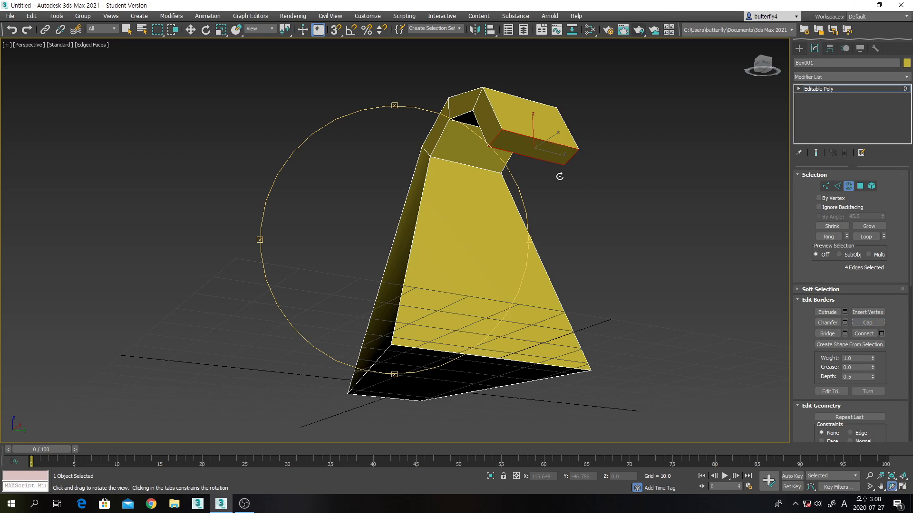
left_click_drag(515, 230, 572, 259)
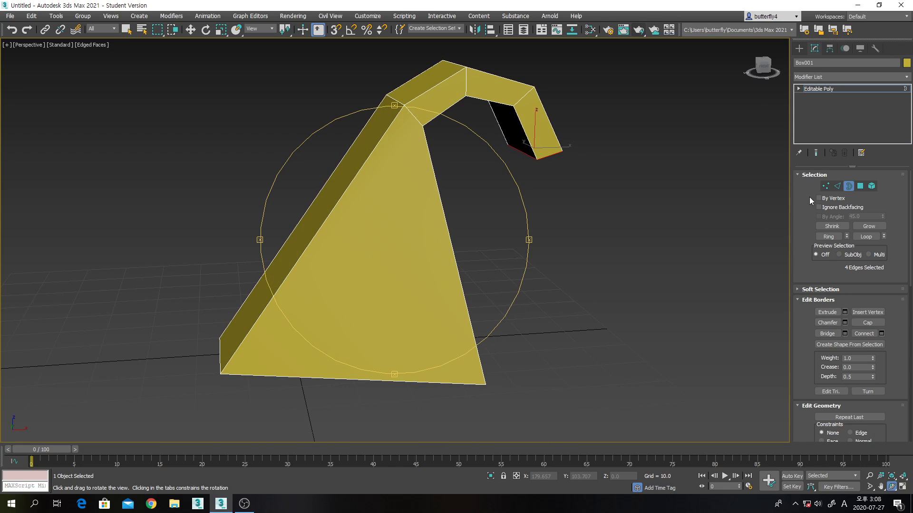
Step: Switch to element editing and select the whole hook shape as one element
left_click(871, 186)
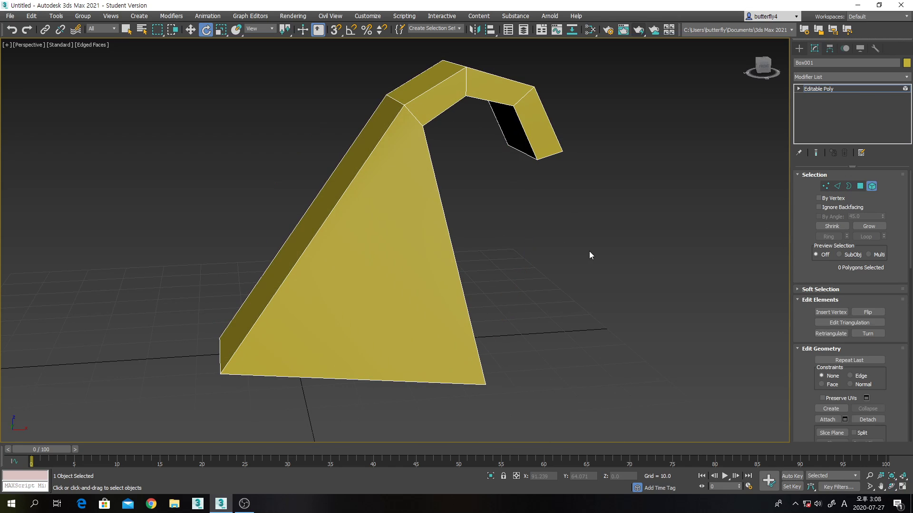
left_click(431, 276)
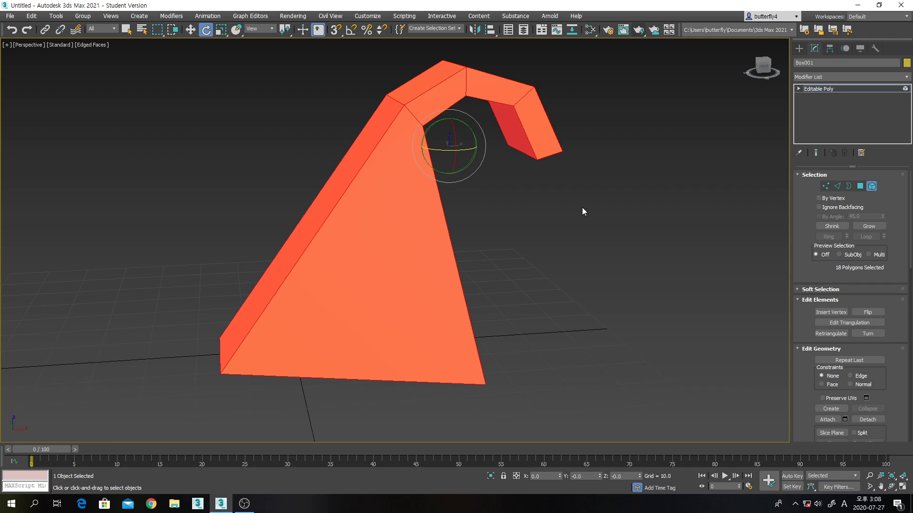
left_click(902, 486)
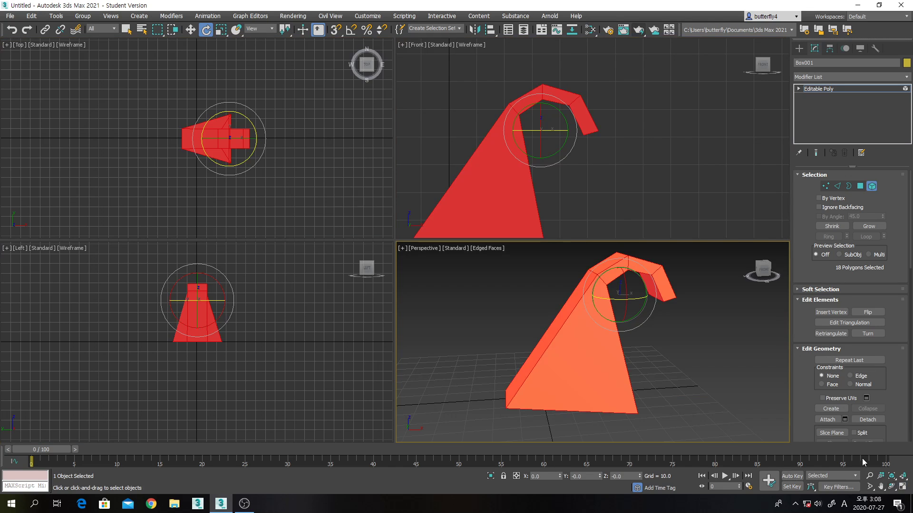
middle_click_drag(665, 183, 717, 152)
right_click(716, 151)
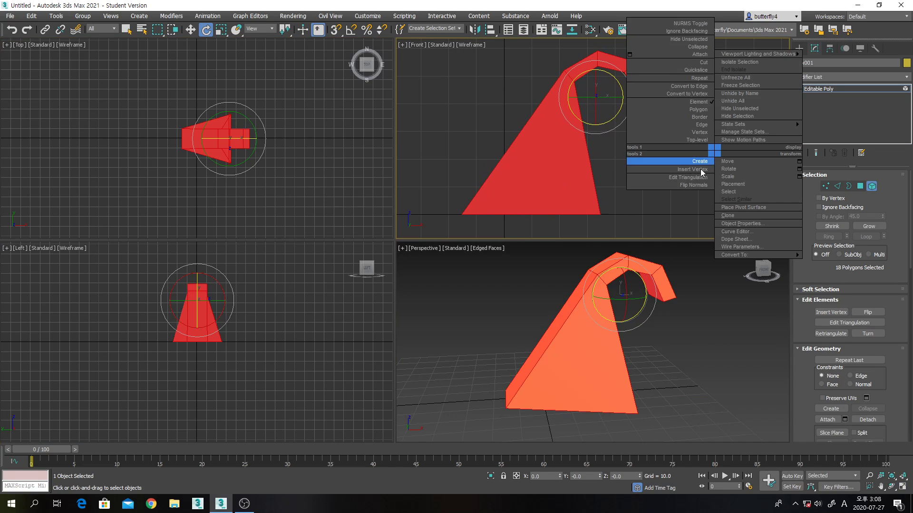
Step: Leave element editing and mirror the whole object across the X axis as a copy with zero offset
left_click(871, 187)
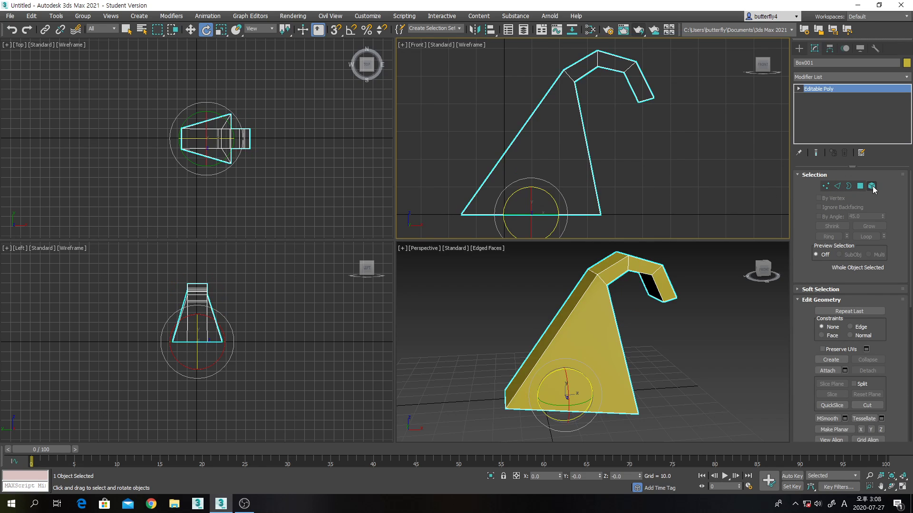
middle_click_drag(662, 156, 722, 151)
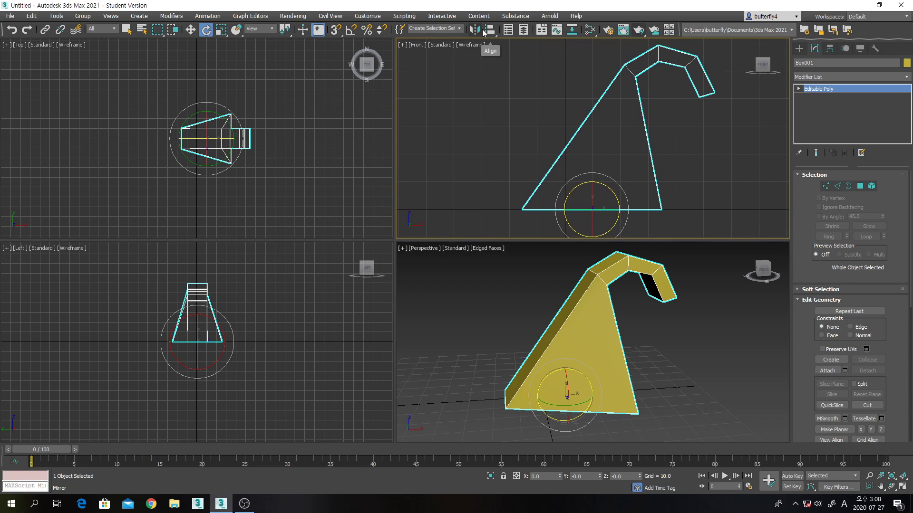
left_click(481, 31)
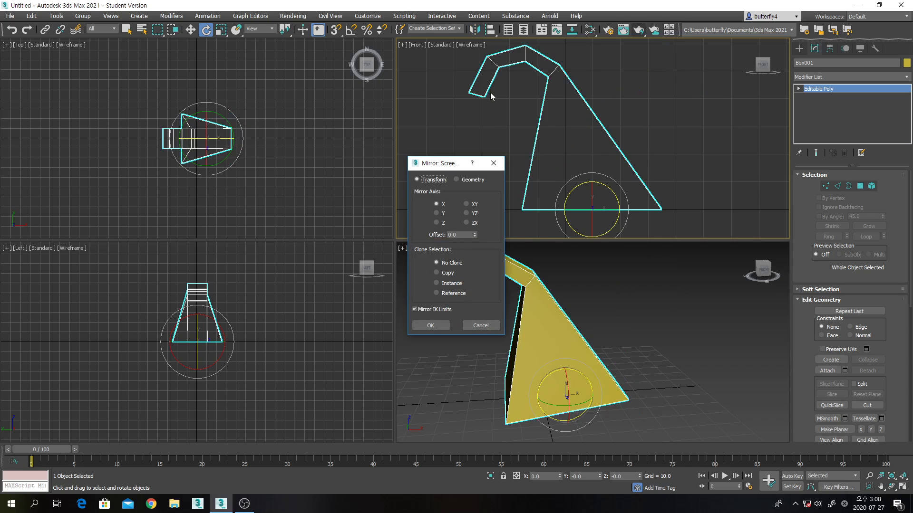
left_click(438, 274)
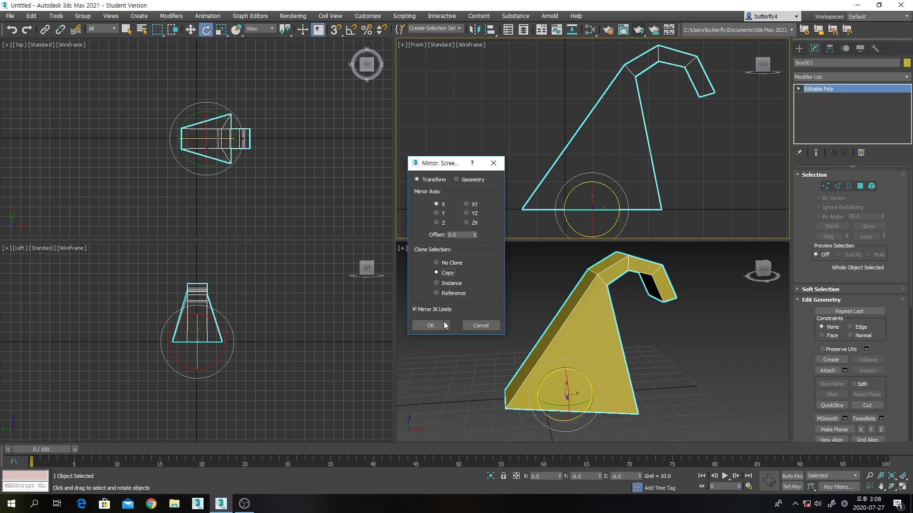
left_click(445, 326)
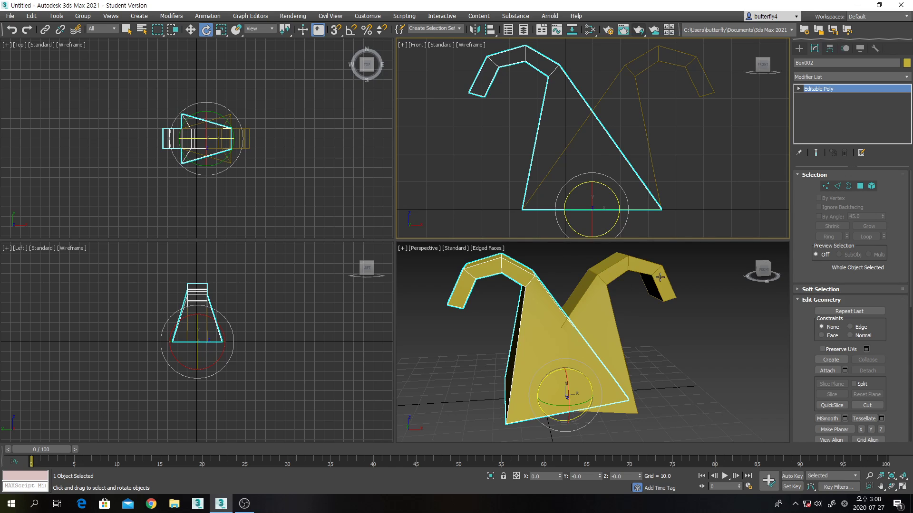
Step: Move the mirrored copy along X to about -40.2 so its base corner meets the original's base corner
key("w")
left_click_drag(634, 209, 482, 215)
middle_click_drag(569, 228, 633, 222)
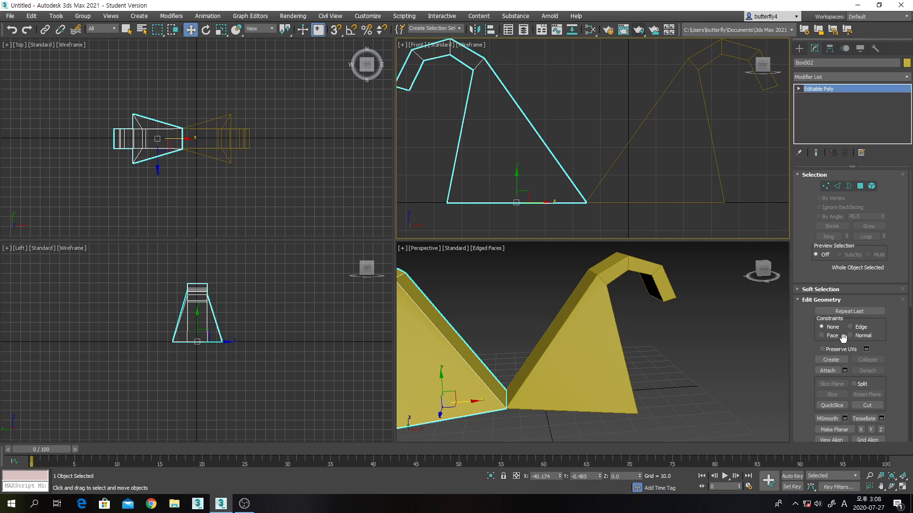
Step: Attach the original hook shape to the mirrored copy as one object and leave the Attach command
left_click(838, 372)
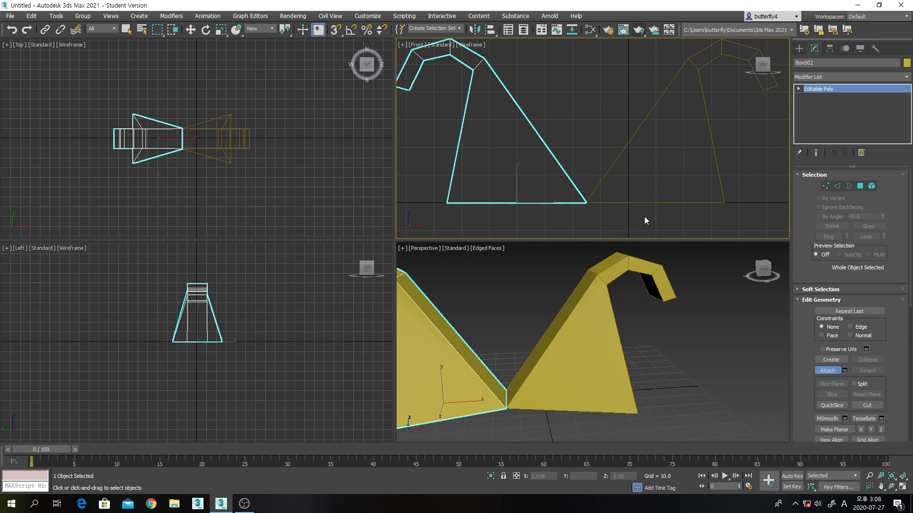
left_click(645, 204)
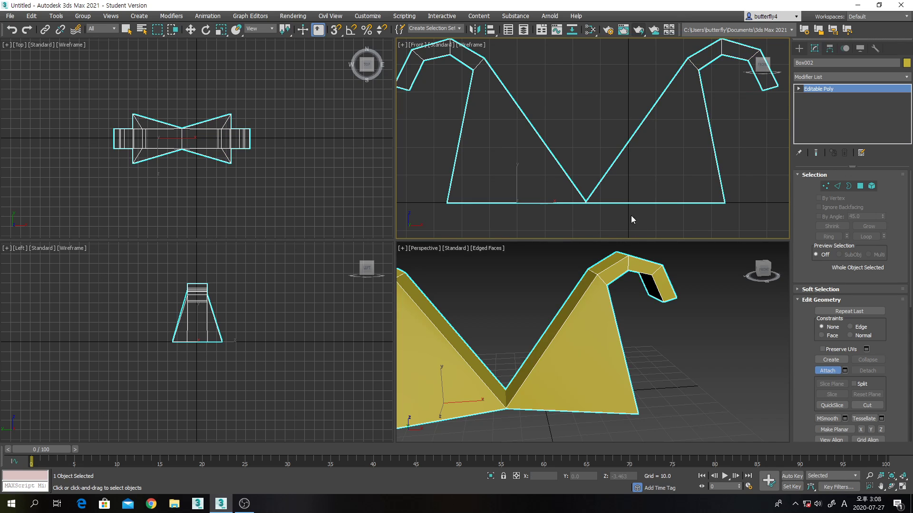
left_click(799, 48)
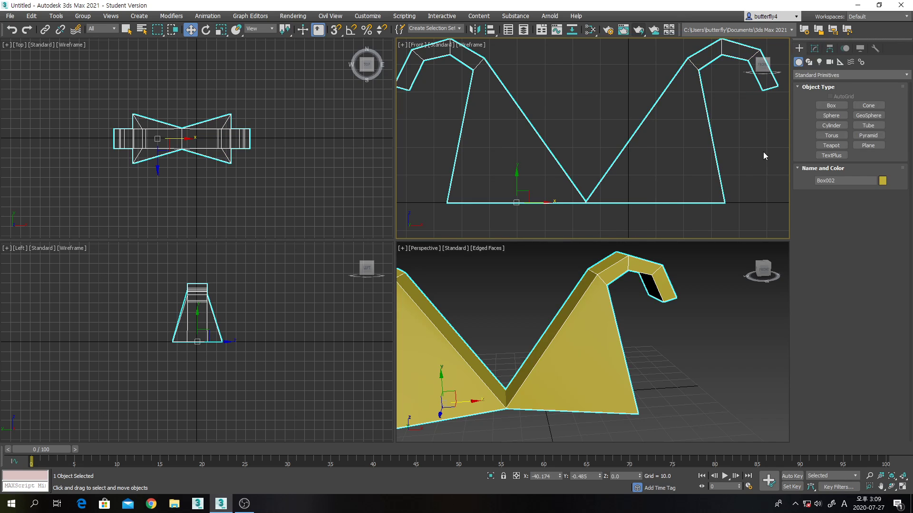
left_click(763, 152)
middle_click_drag(590, 323, 630, 338)
left_click(630, 338)
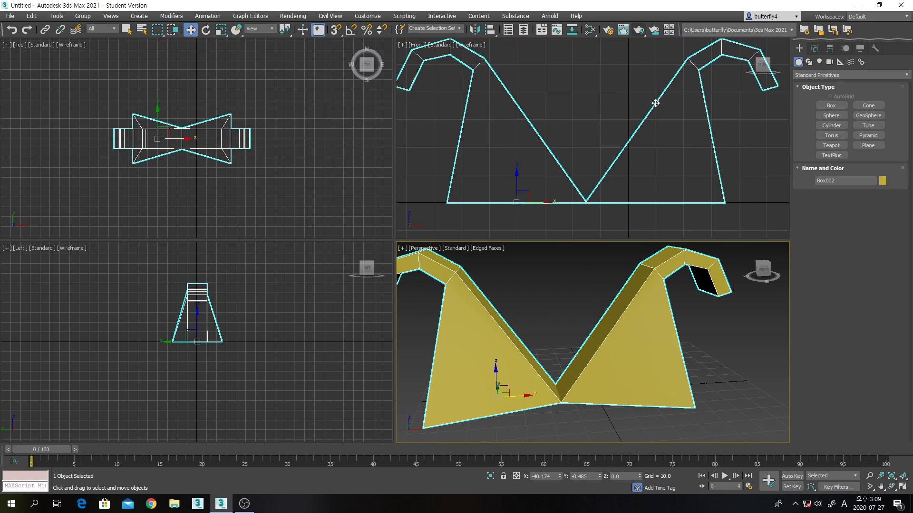
Step: Try a slight move of the combined object, undo it, and switch to vertex editing with no vertices selected
mouse_move(528, 194)
left_mouse_down()
mouse_move(529, 158)
mouse_move(530, 194)
left_mouse_up()
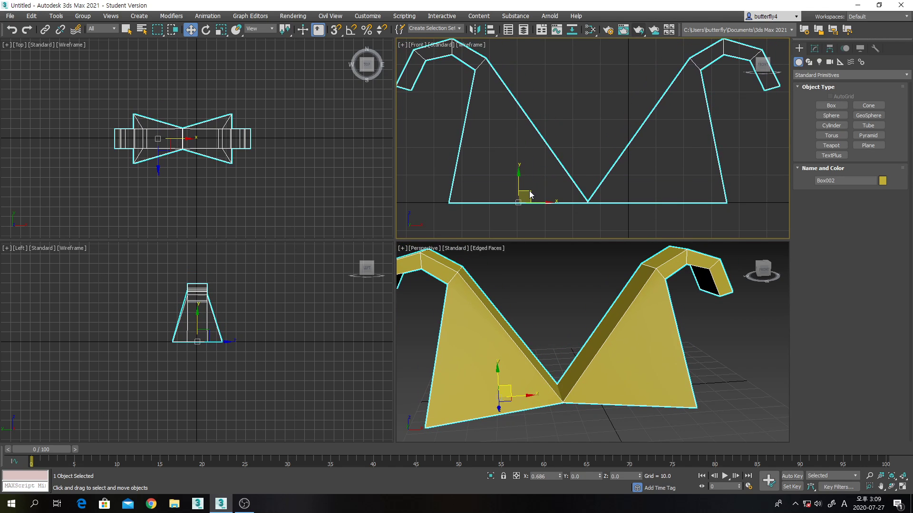
key("ctrl+z")
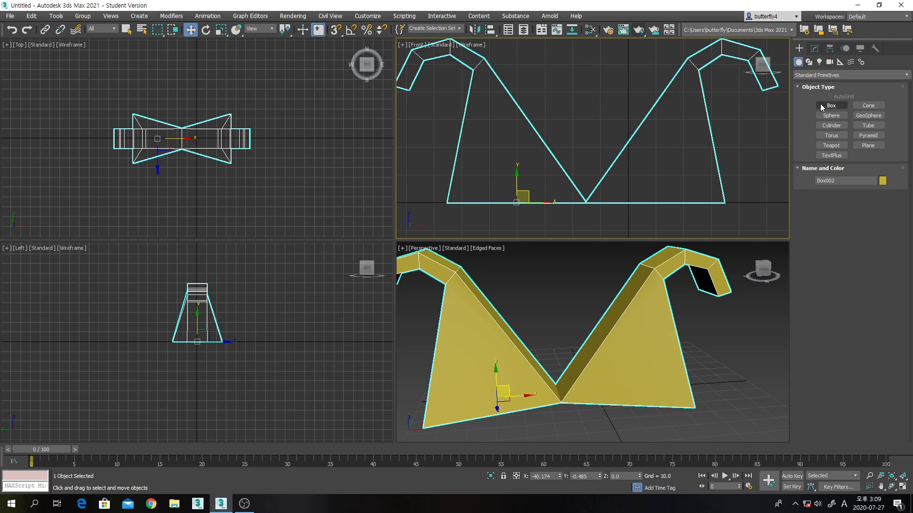
left_click(814, 49)
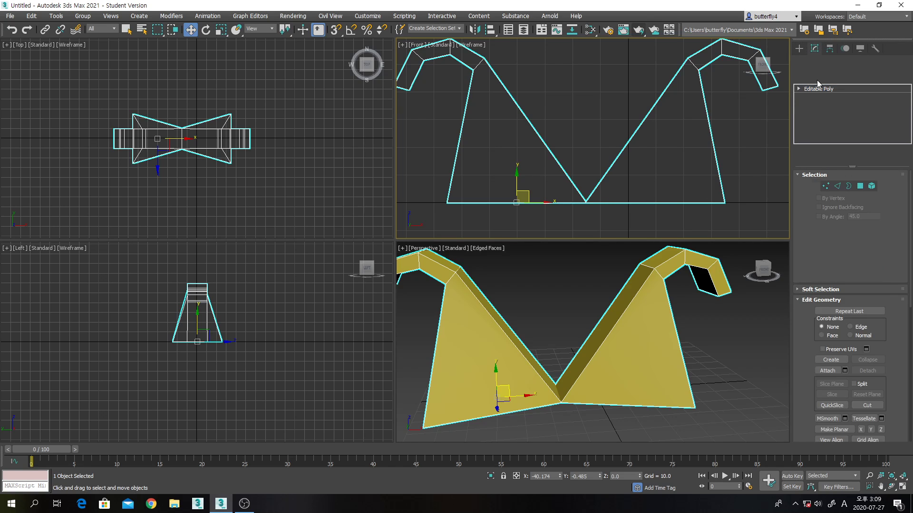
left_click(826, 186)
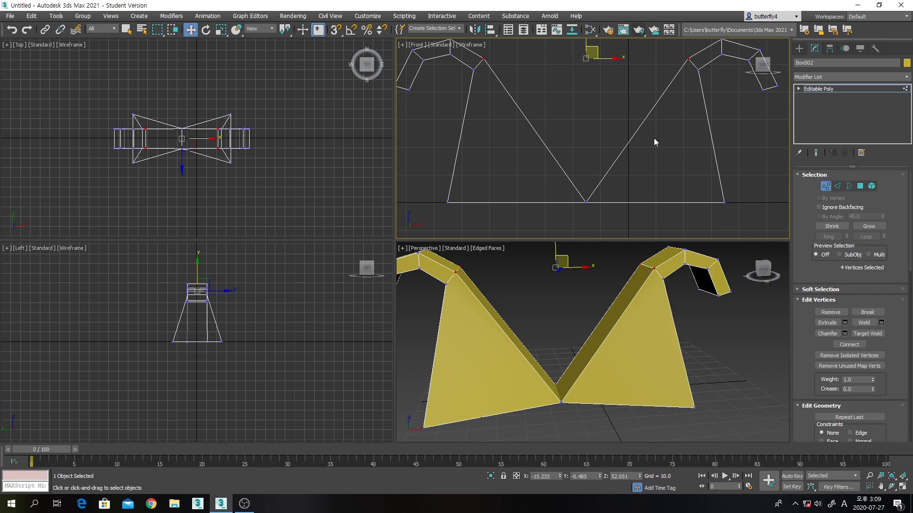
middle_click_drag(654, 138, 658, 165)
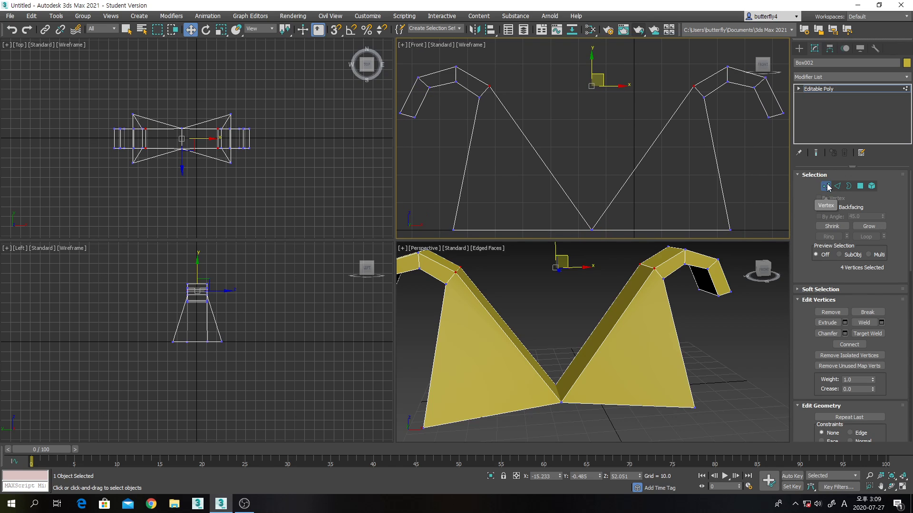
left_click(594, 102)
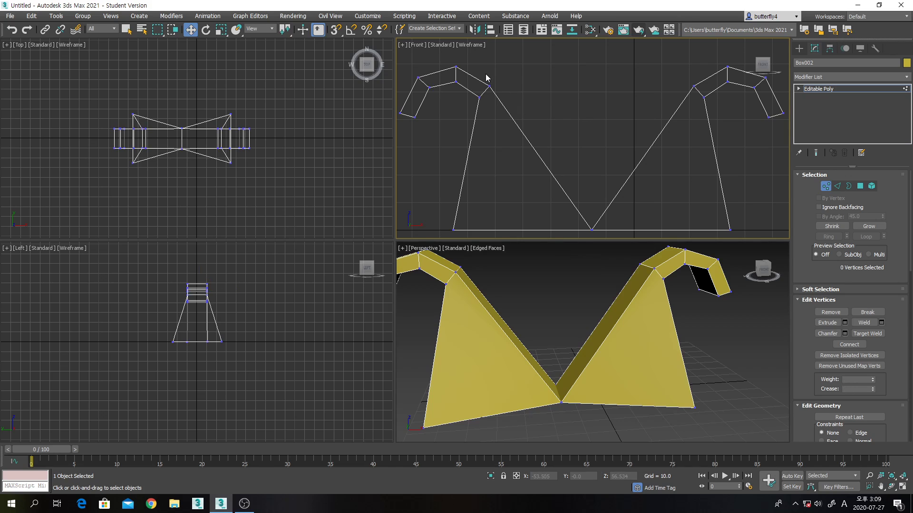
Step: Select the inner upper corner vertices of both hook shapes and scale them toward each other along X, then deselect them
left_click_drag(485, 76, 501, 95)
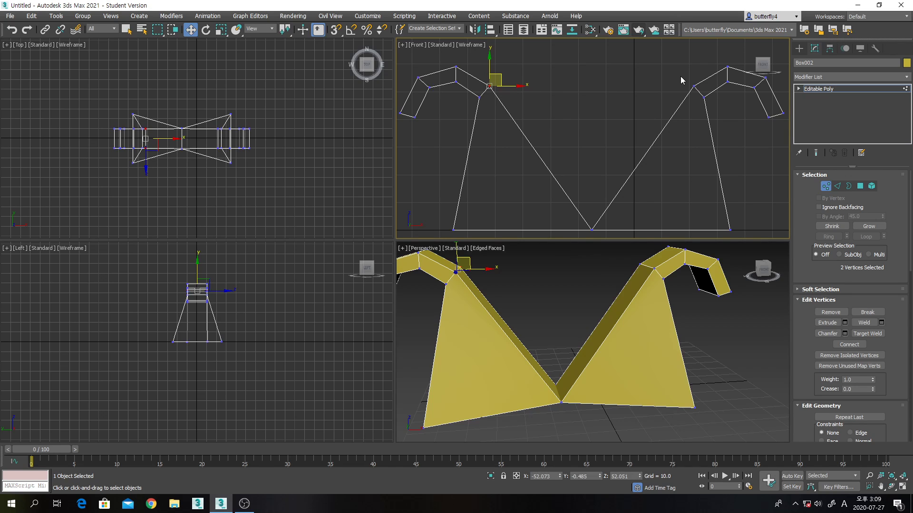
left_click_drag(684, 78, 704, 102, "ctrl")
left_click(221, 30)
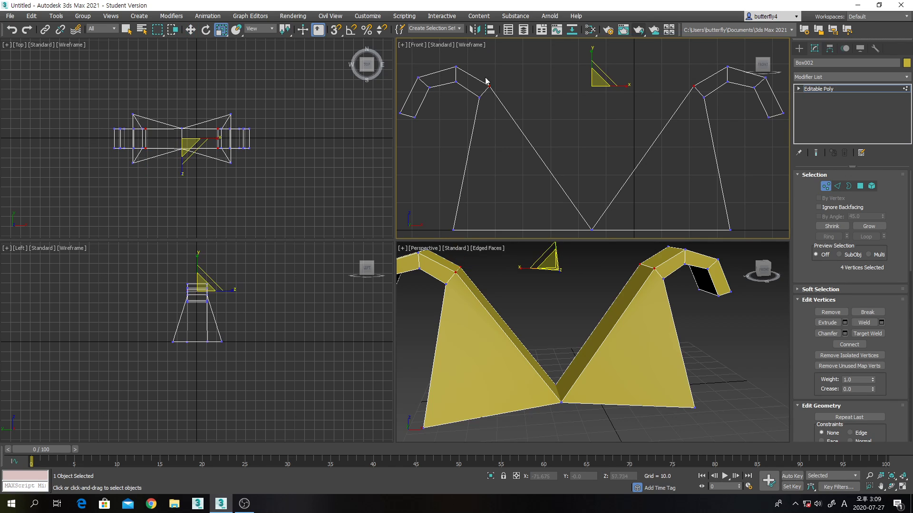
left_click_drag(625, 84, 591, 94)
left_click(670, 135)
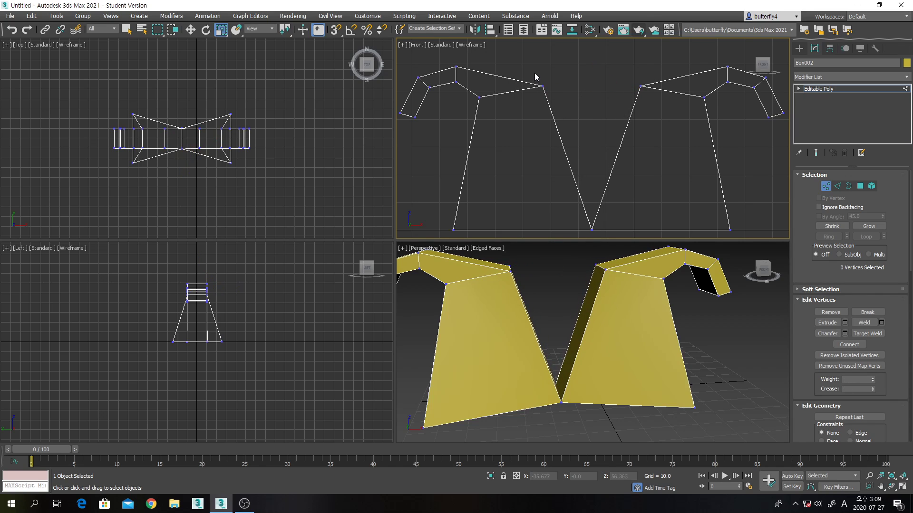
Step: Raise the left hook shape's inner upper corner vertices by about 5.7 units in the Front view
left_click_drag(535, 76, 553, 94)
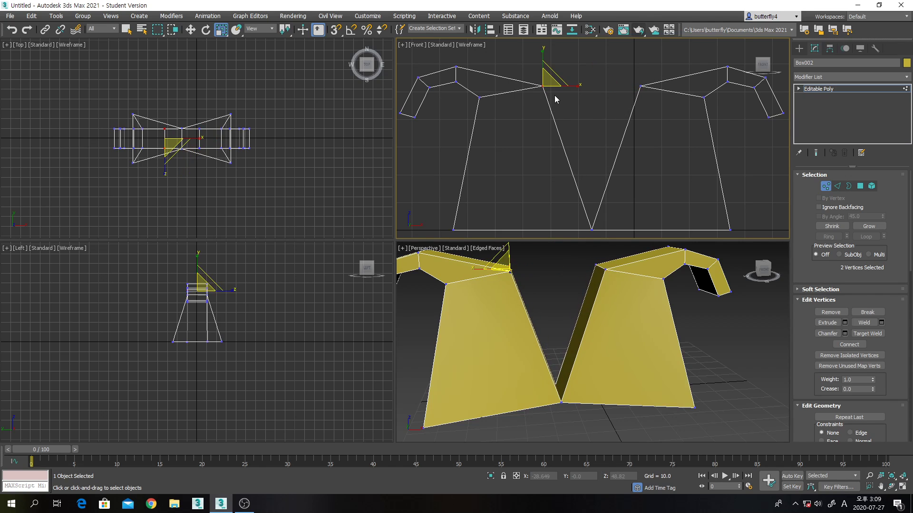
left_click(191, 30)
left_click_drag(543, 63, 543, 48)
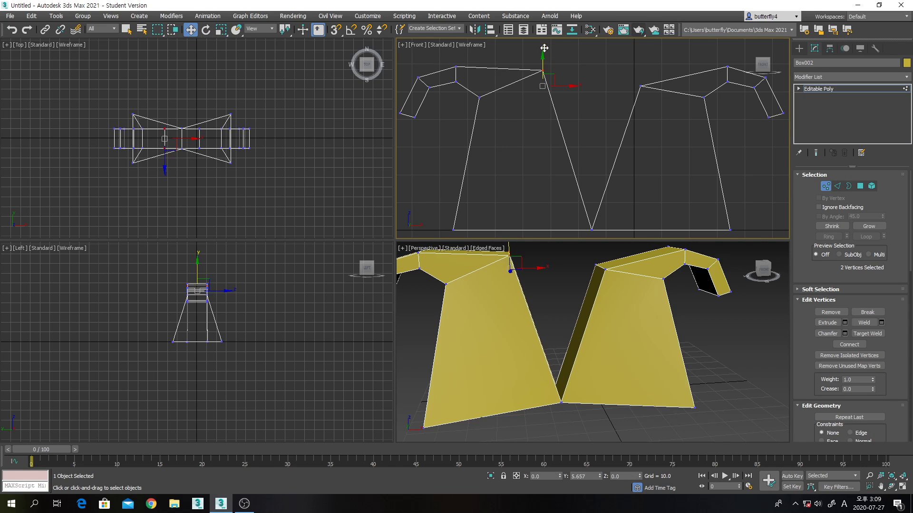
Step: Lower the right hook shape's inner upper corner vertices to Z about 44.5 and its outer neck vertices to about 42.3
left_click_drag(636, 76, 654, 97)
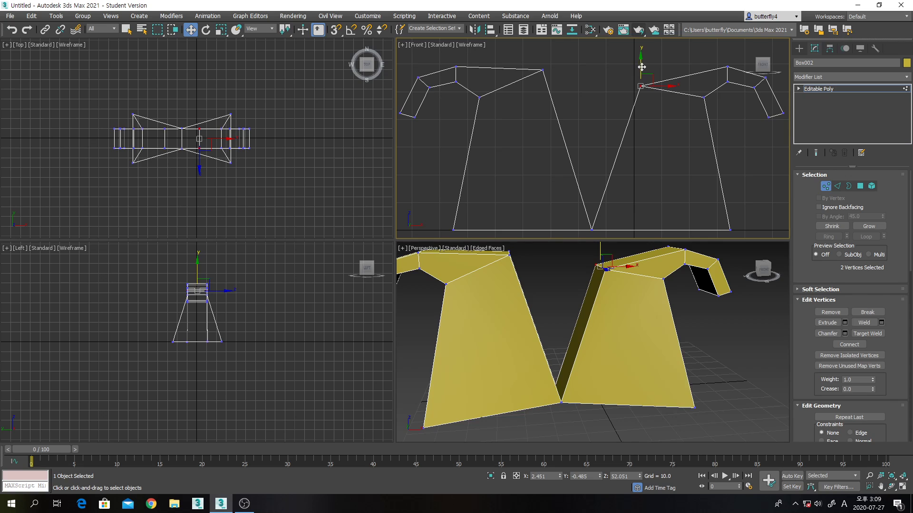
left_click_drag(642, 67, 643, 88)
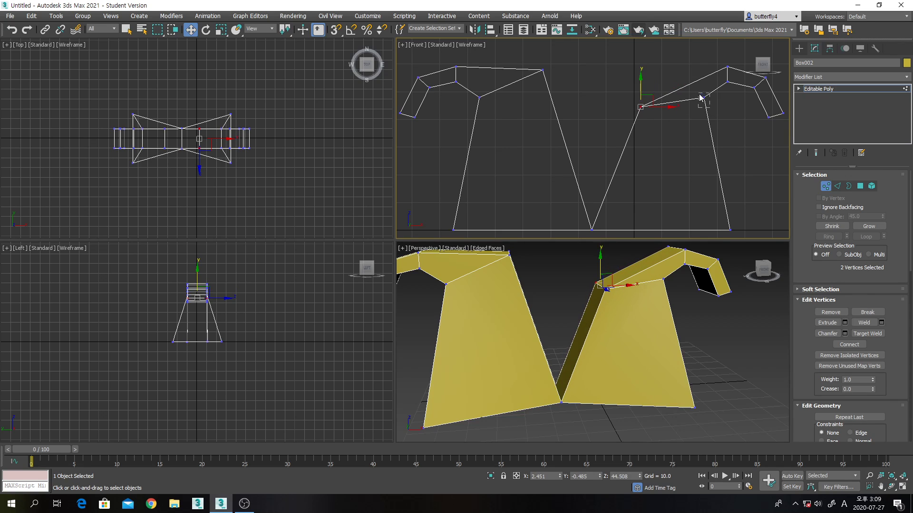
left_click_drag(698, 94, 708, 100)
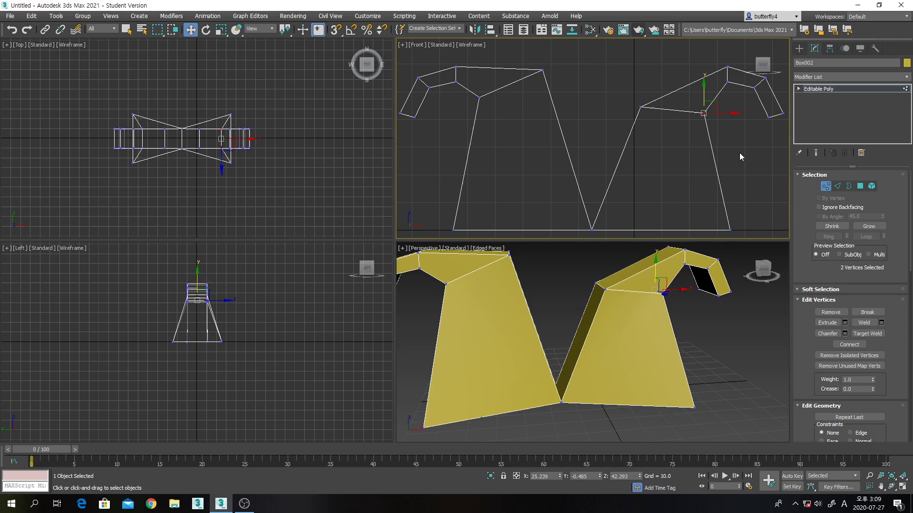
left_click(740, 153)
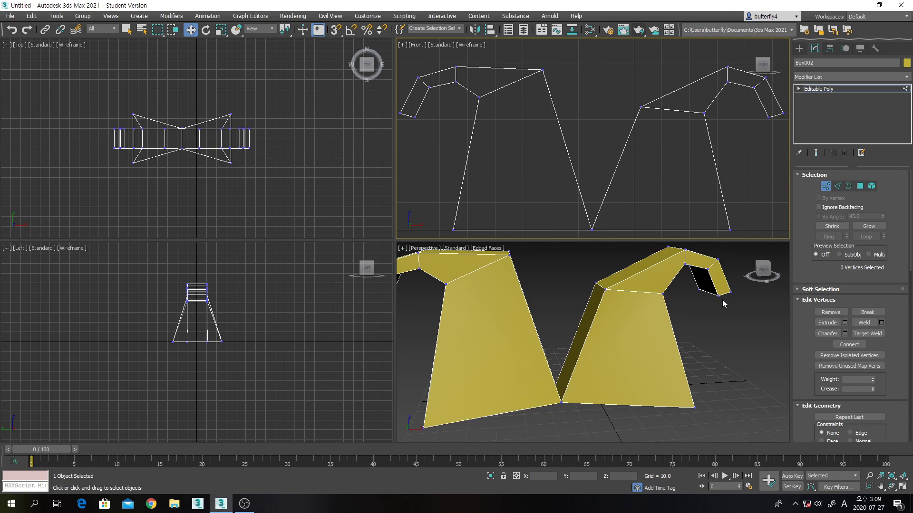
middle_click_drag(700, 337, 728, 340, "alt")
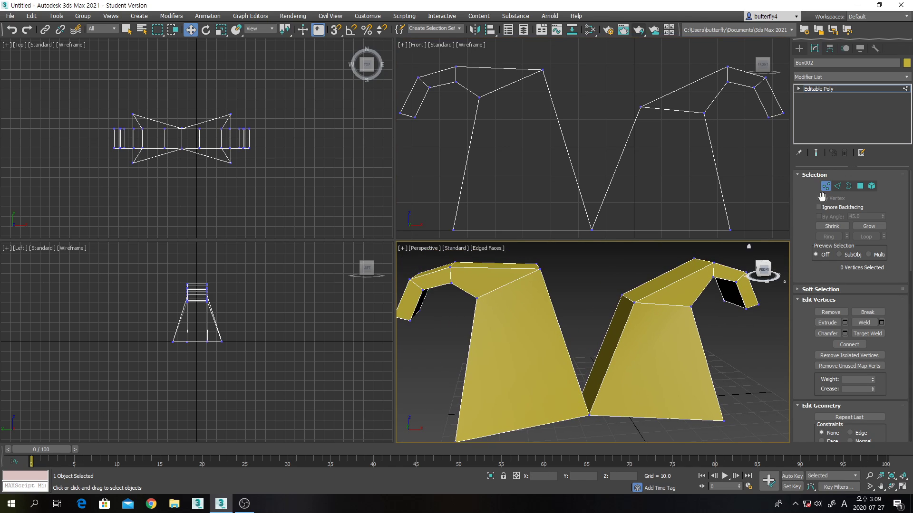
Step: Switch to element editing, select each hook shape in turn, and try moving the left element away along X before undoing the move
left_click(871, 187)
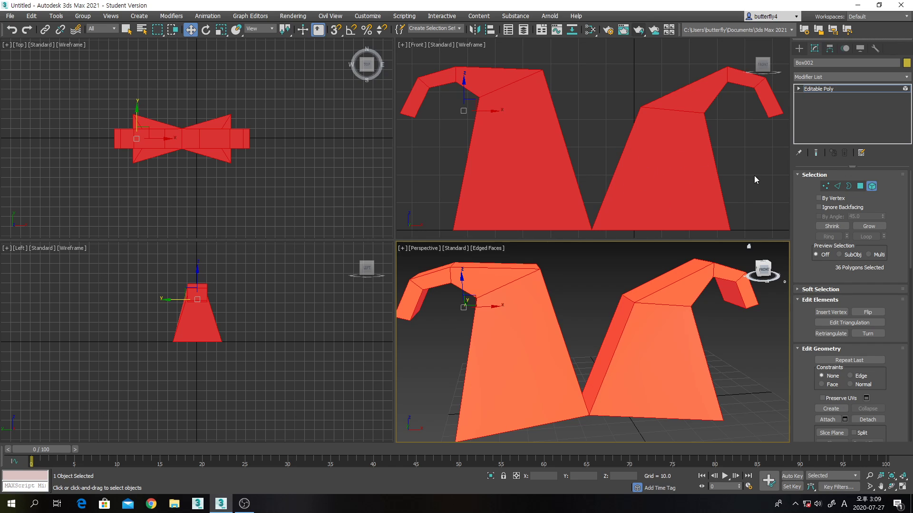
left_click(691, 196)
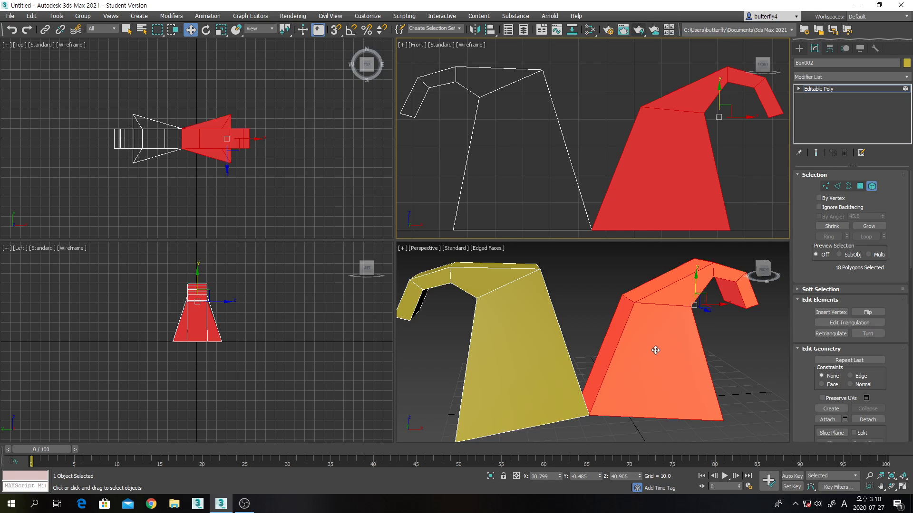
left_click(557, 345)
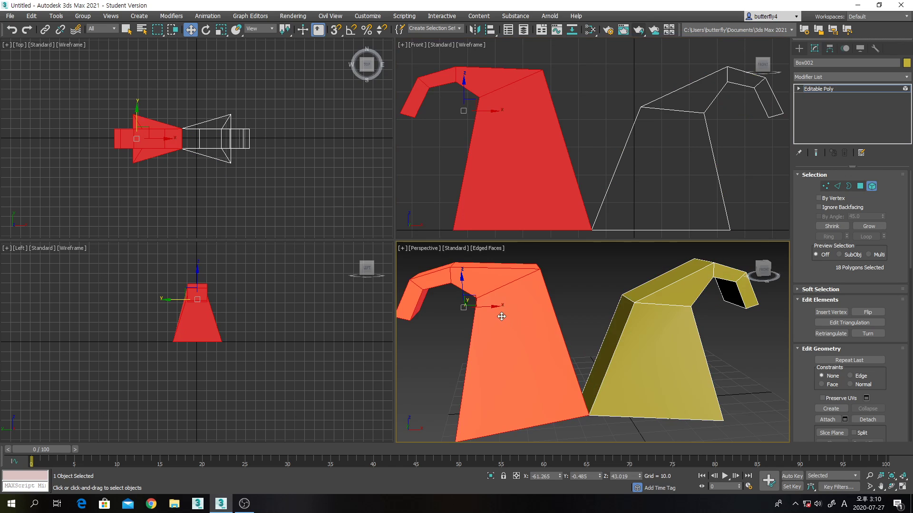
left_click_drag(495, 308, 467, 308)
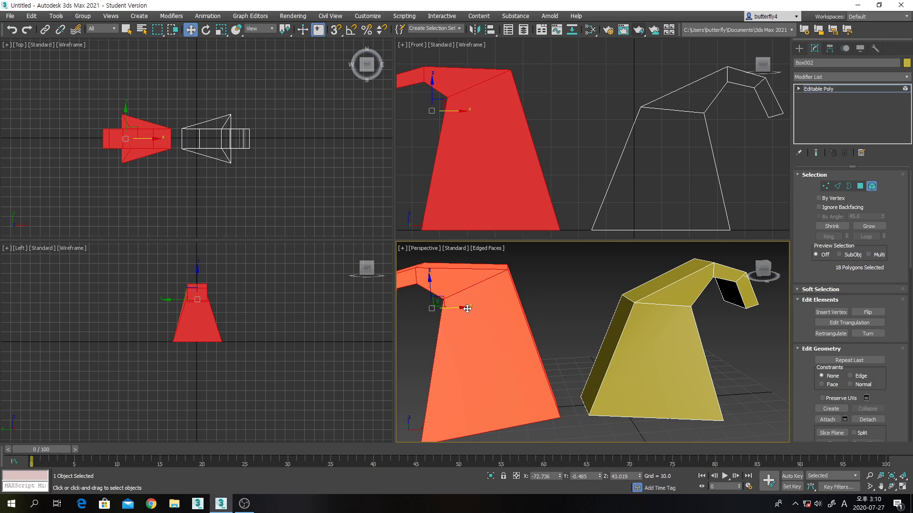
key("ctrl+z")
Step: Select the right hook element and scale it down uniformly to just under two thirds of its size
left_click(658, 336)
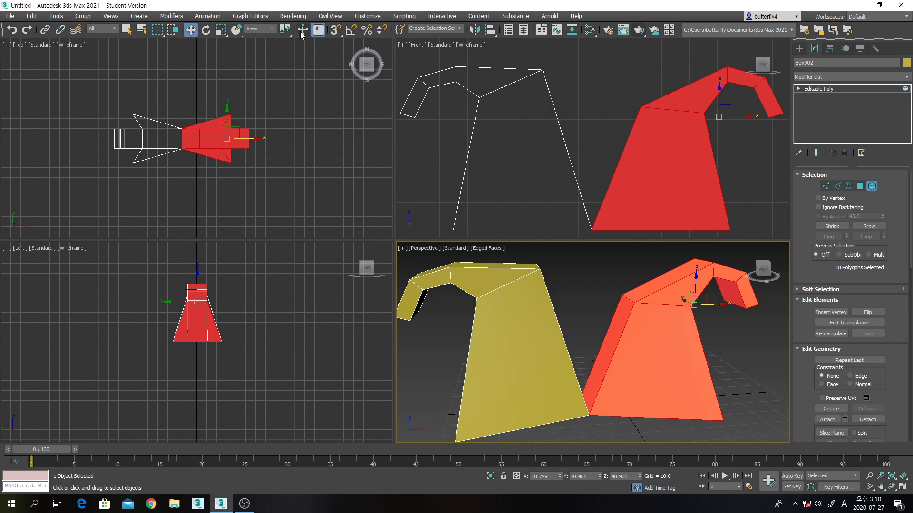
left_click(221, 30)
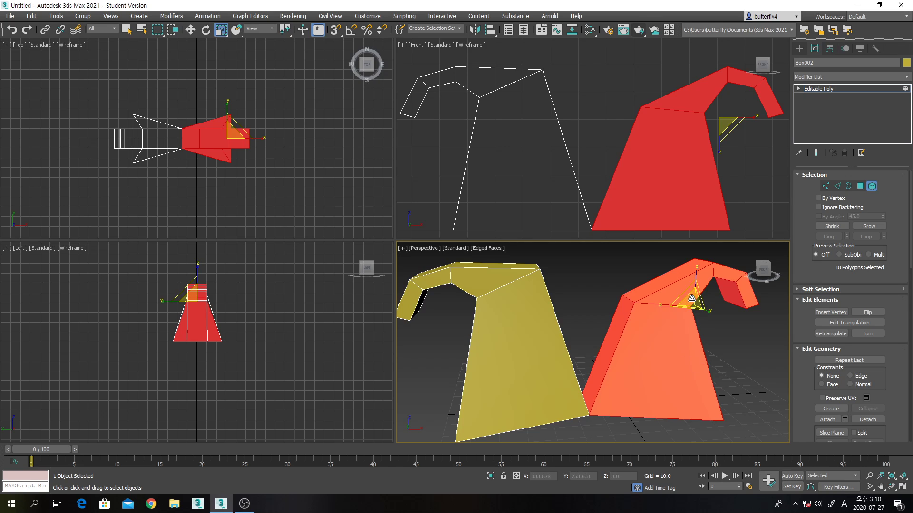
left_click_drag(692, 299, 686, 327)
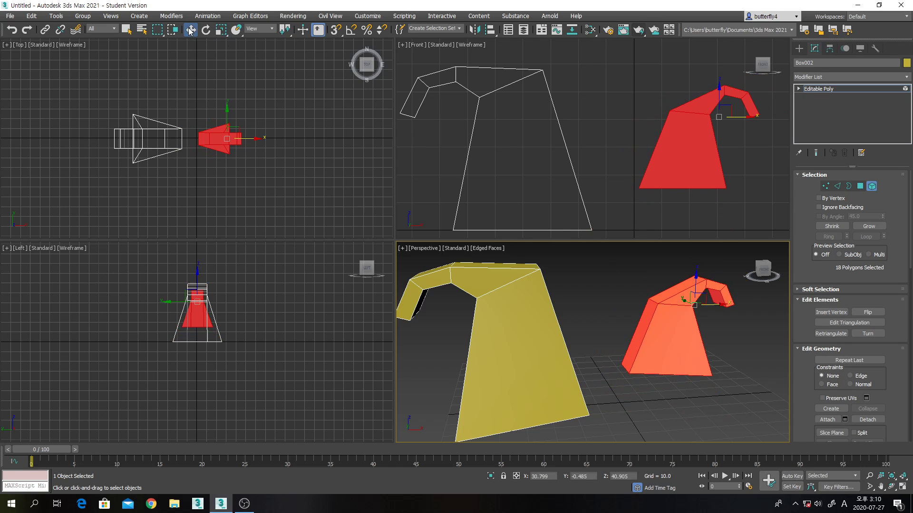
Step: Move the reduced hook element to X about 13.8, Z about 25.6 so its base corner meets the left shape's, and deselect it
left_click(190, 30)
left_click(729, 107)
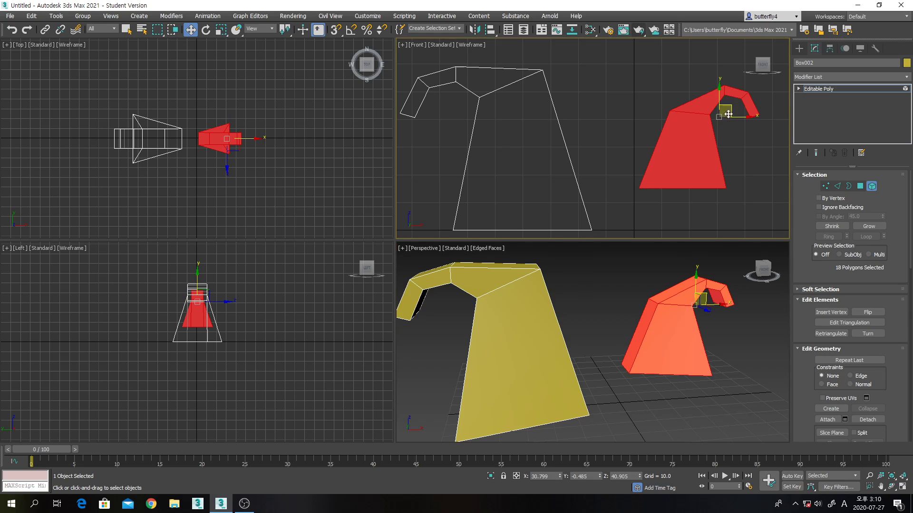
left_click_drag(729, 106, 684, 150)
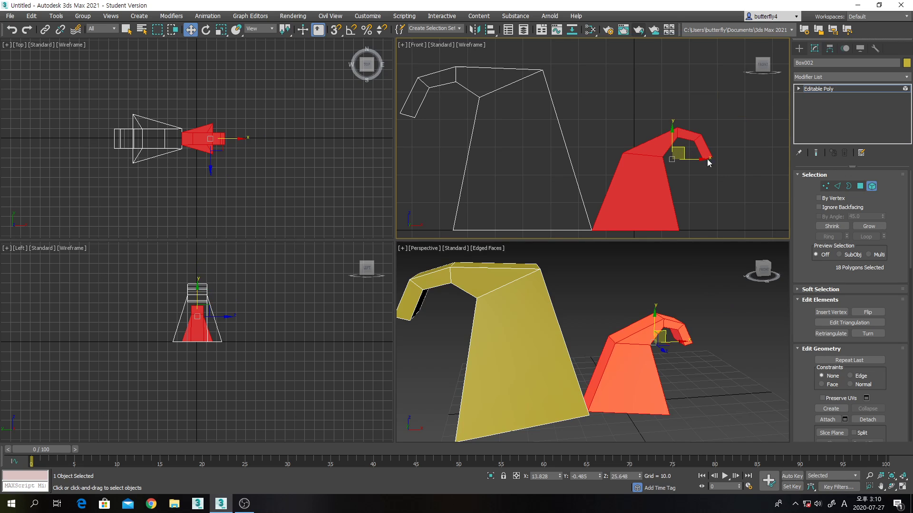
left_click(724, 173)
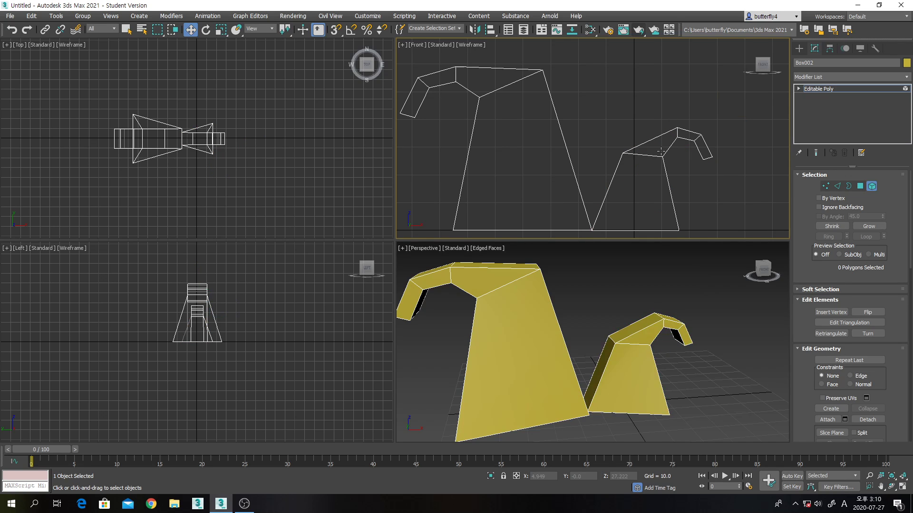
Step: Leave element editing, deselect the combined object and select it again as a whole
left_click(874, 186)
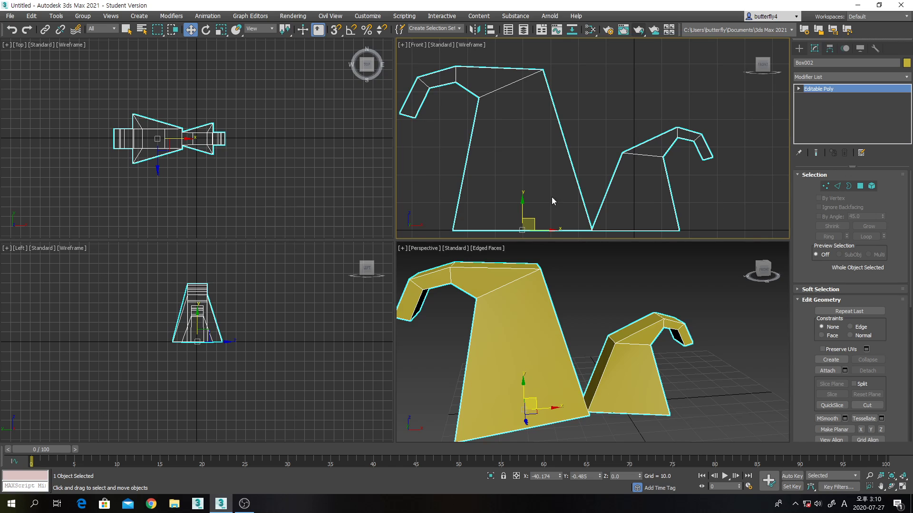
left_click(585, 186)
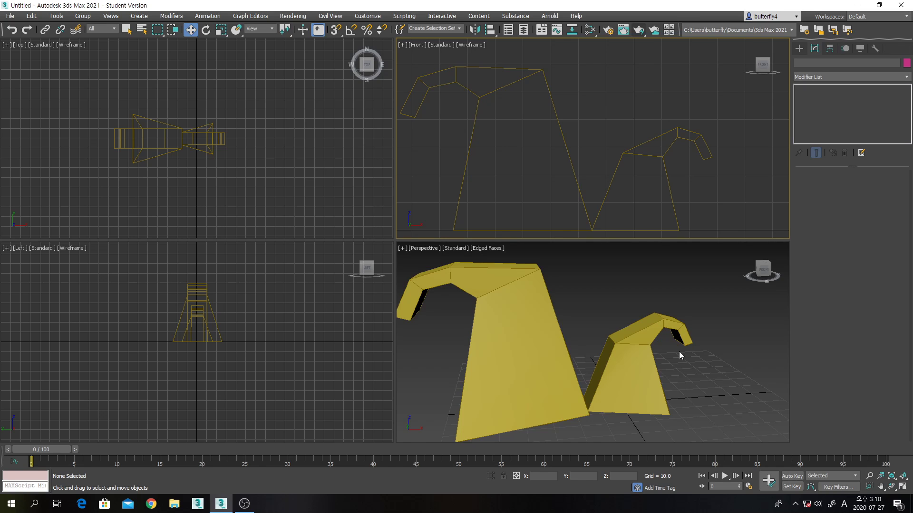
left_click(663, 169)
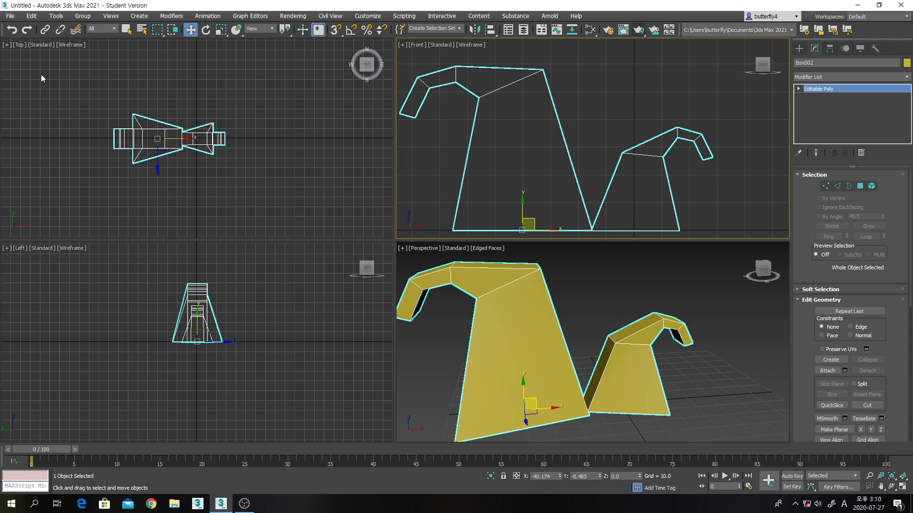
Step: Reset the scene without saving the changes
left_click(10, 16)
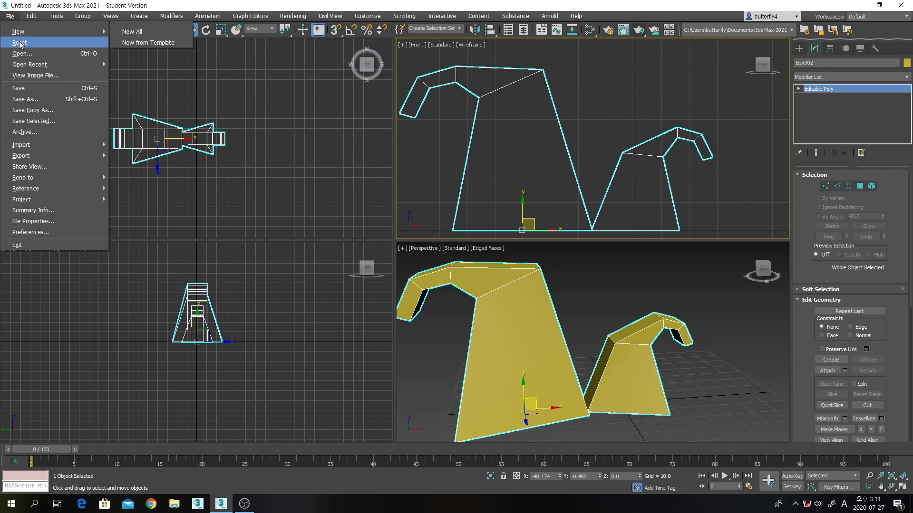
left_click(19, 42)
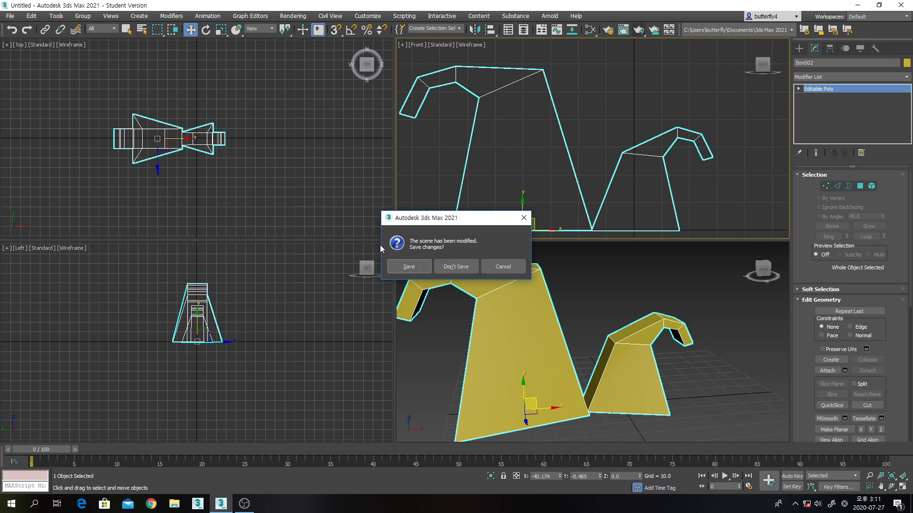
left_click(441, 269)
left_click(429, 268)
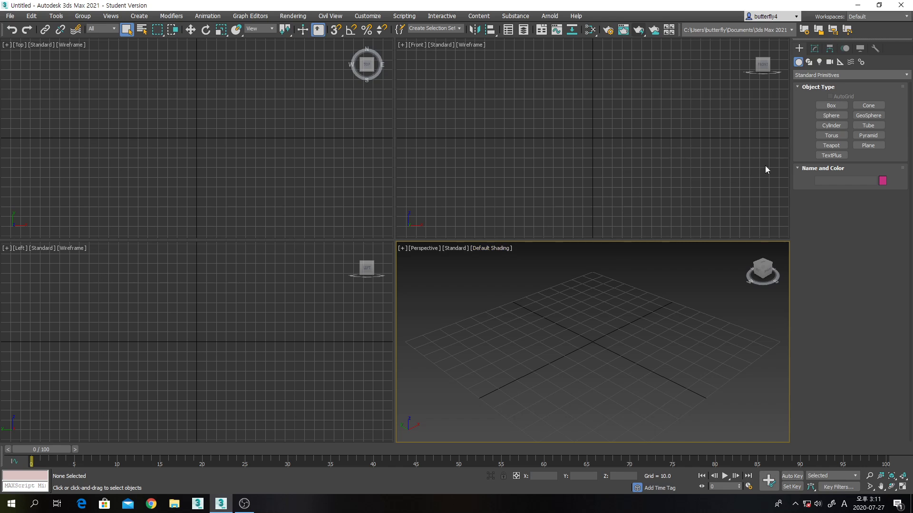
Step: Create a plane in the Top view and set its length and width to 100
left_click(868, 145)
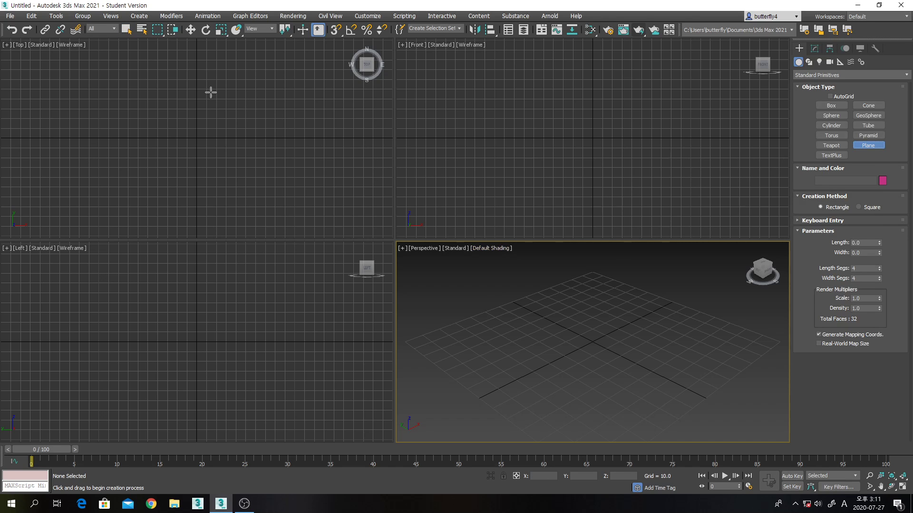
left_click_drag(144, 73, 281, 202)
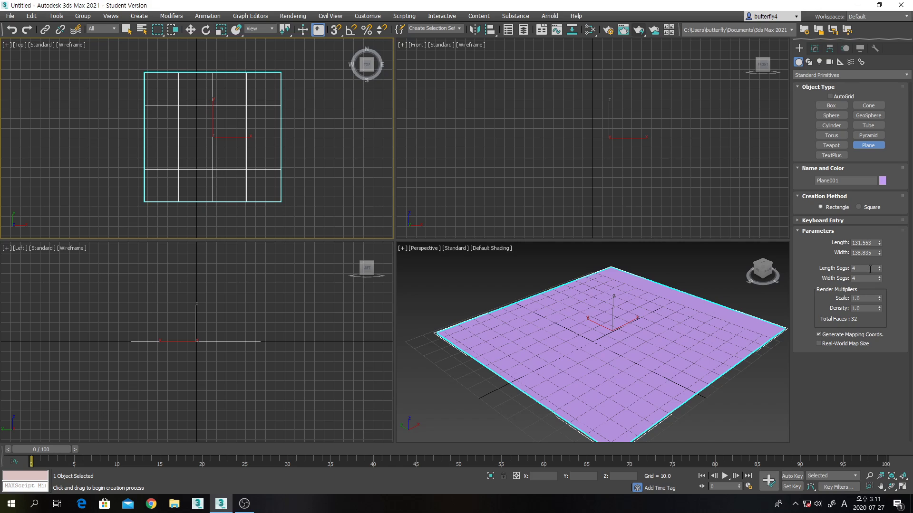
double_click(861, 243)
type("100")
key("Tab")
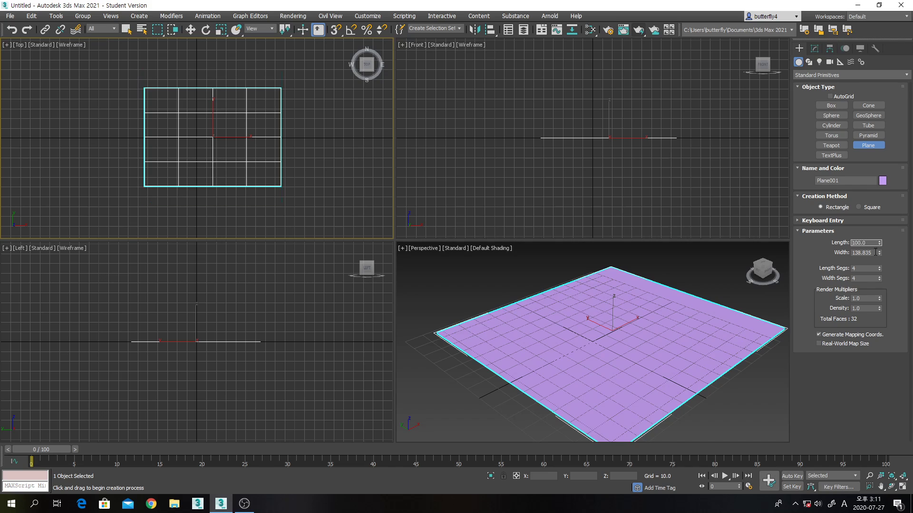
type("100")
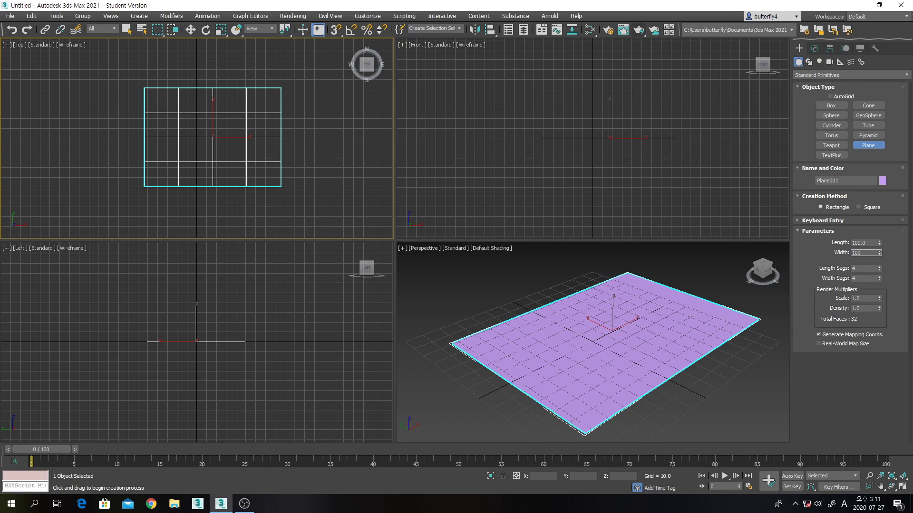
key("Return")
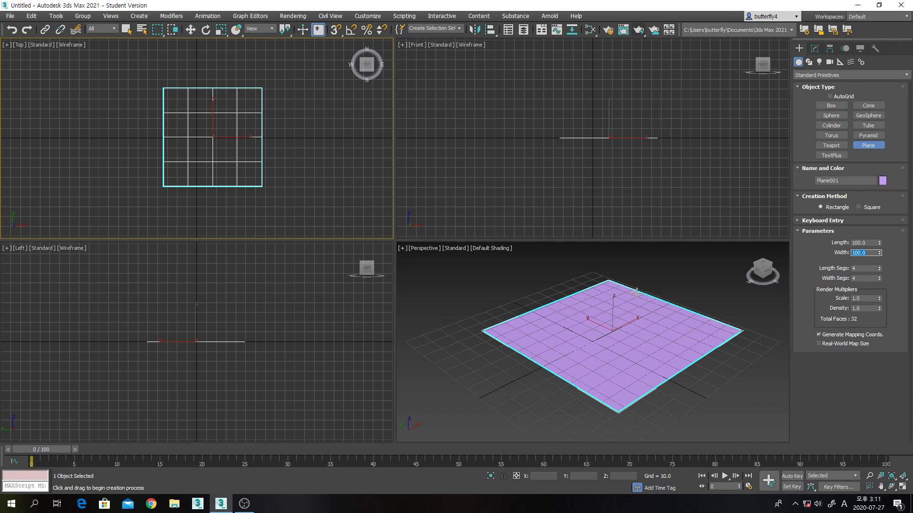
Step: Display edged faces in the Perspective view and maximize that view
left_click(493, 248)
left_click(527, 355)
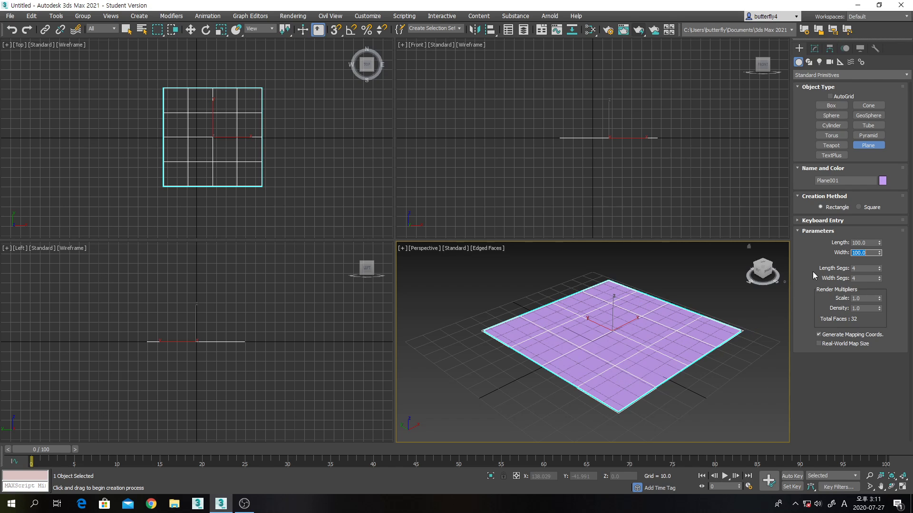
key("alt+w")
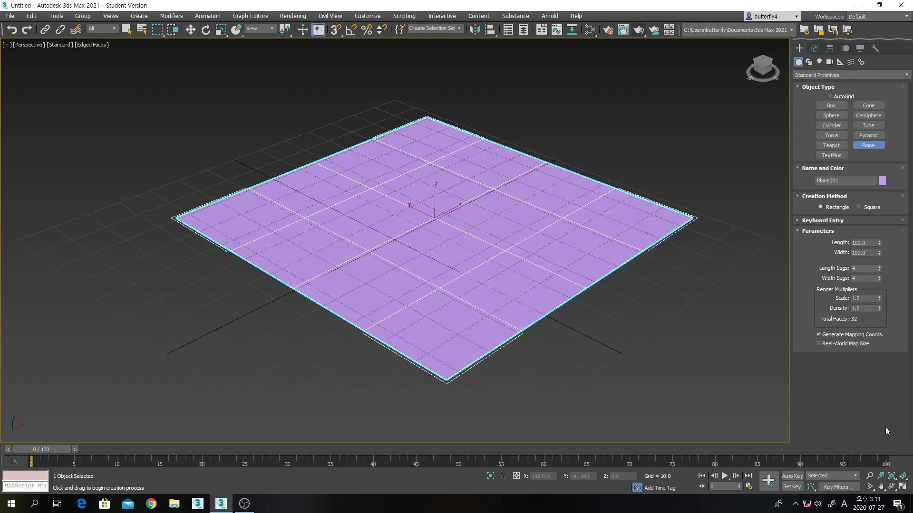
Step: Change the plane's object color to medium blue
left_click(882, 181)
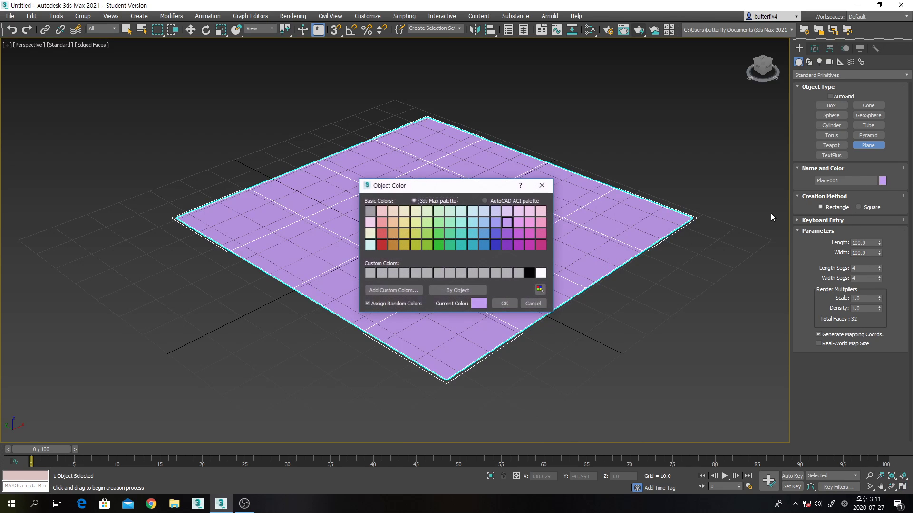
left_click(484, 233)
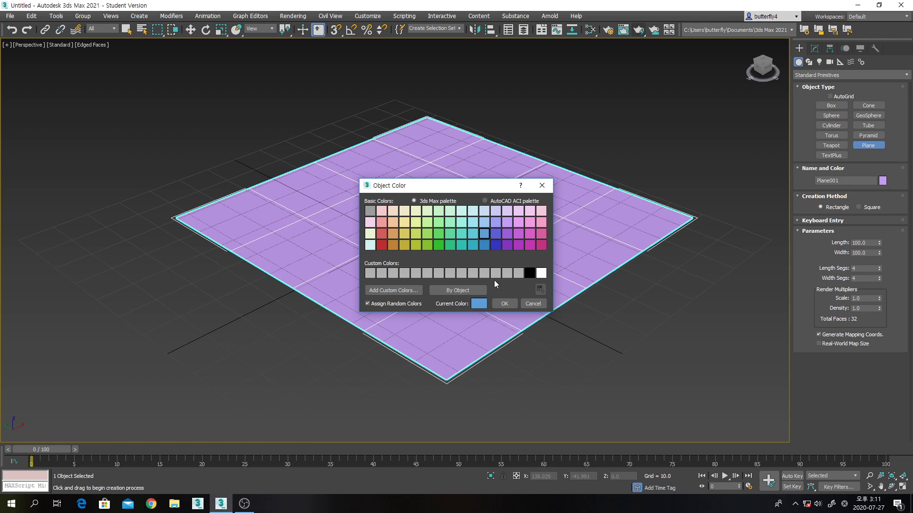
left_click(505, 304)
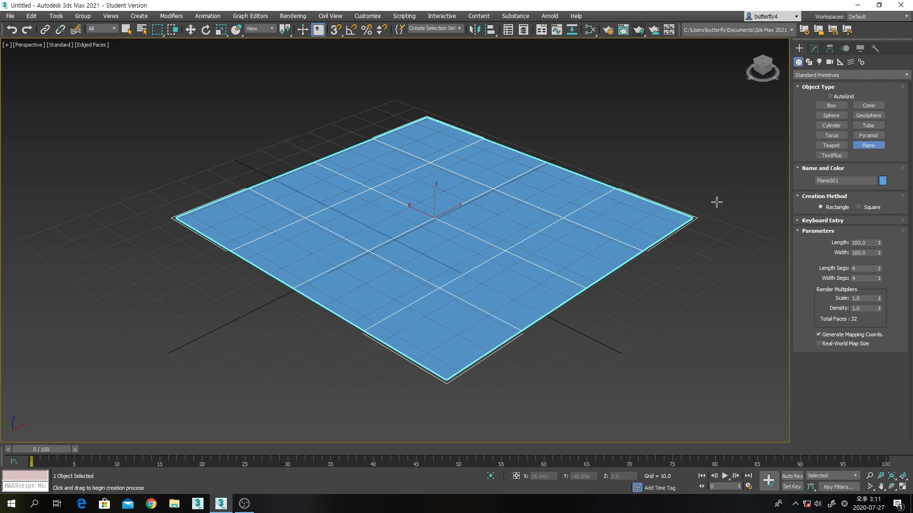
Step: Open the plane for modification and convert it to an Editable Poly
left_click(813, 48)
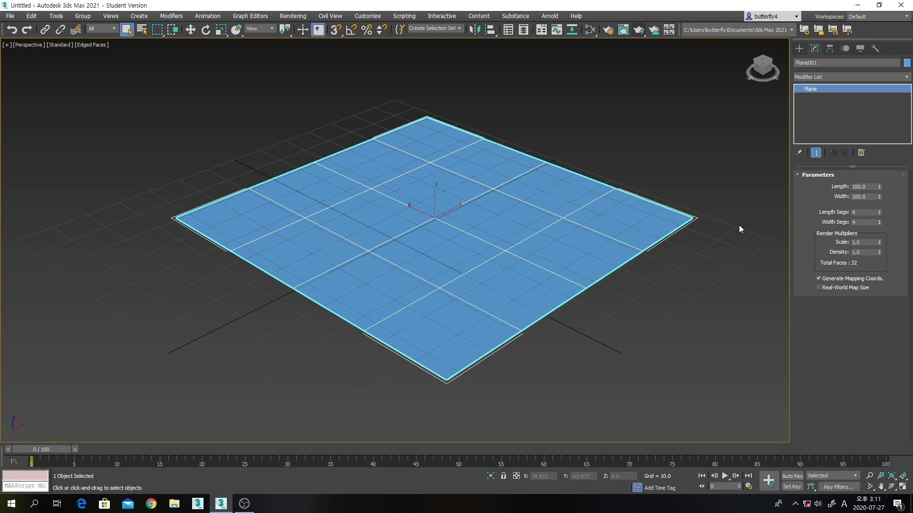
right_click(553, 228)
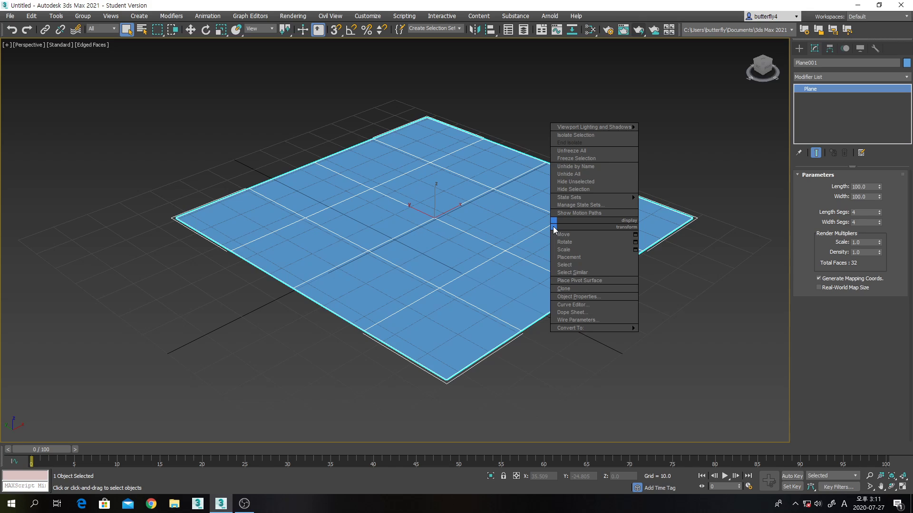
mouse_move(587, 327)
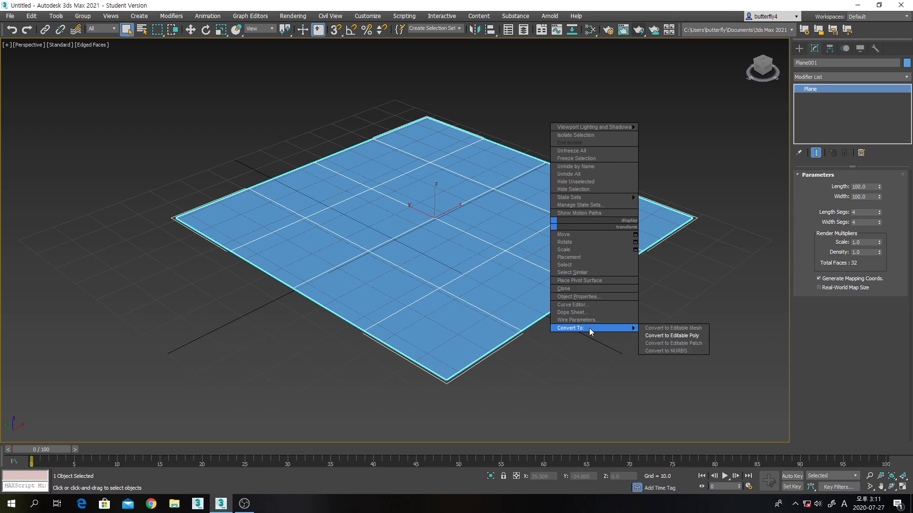
left_click(662, 336)
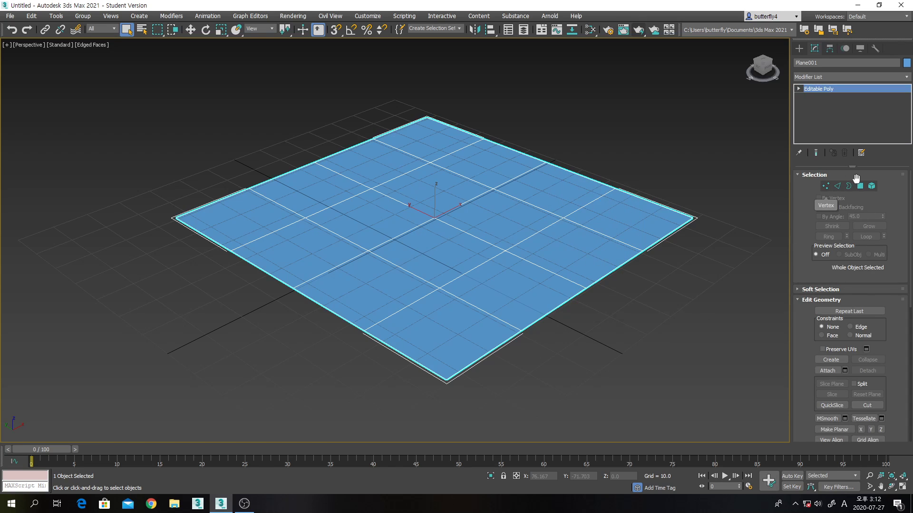
Step: Go through the vertex, edge, border, polygon and element levels and examine the editing commands each one offers
left_click(826, 186)
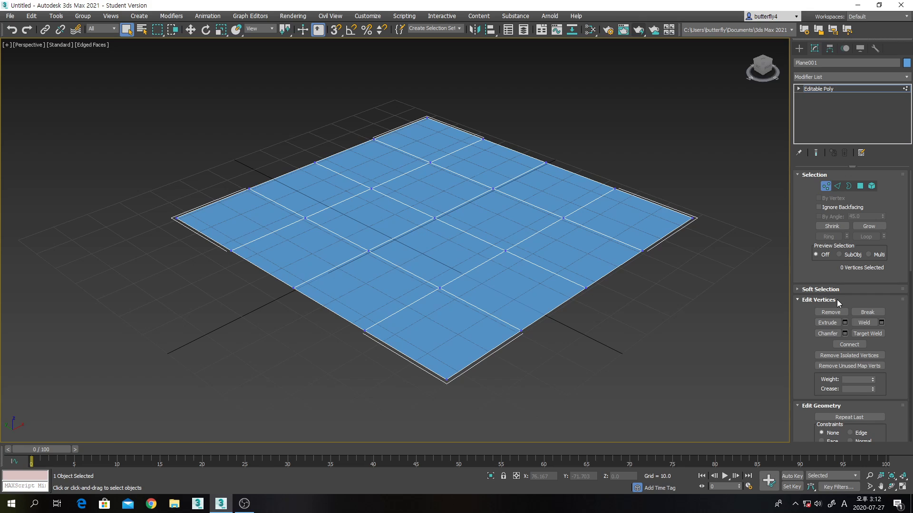
left_click(837, 190)
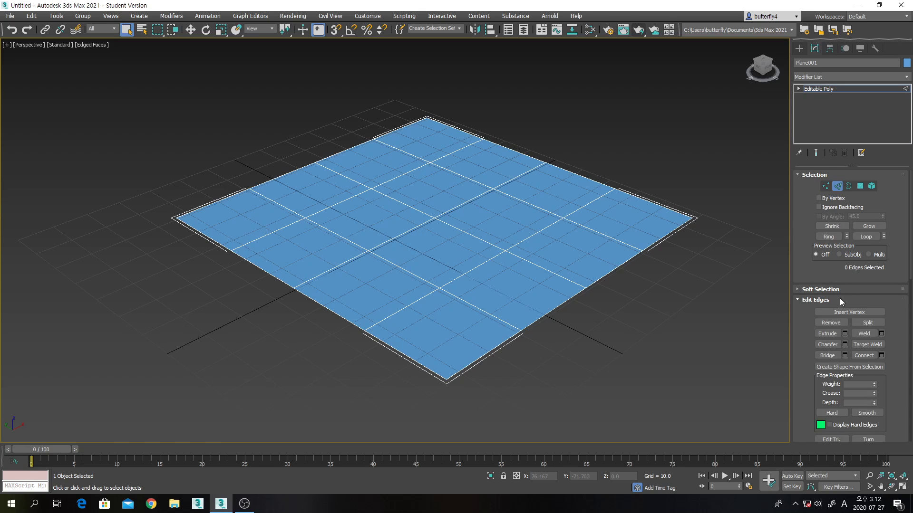
left_click(849, 186)
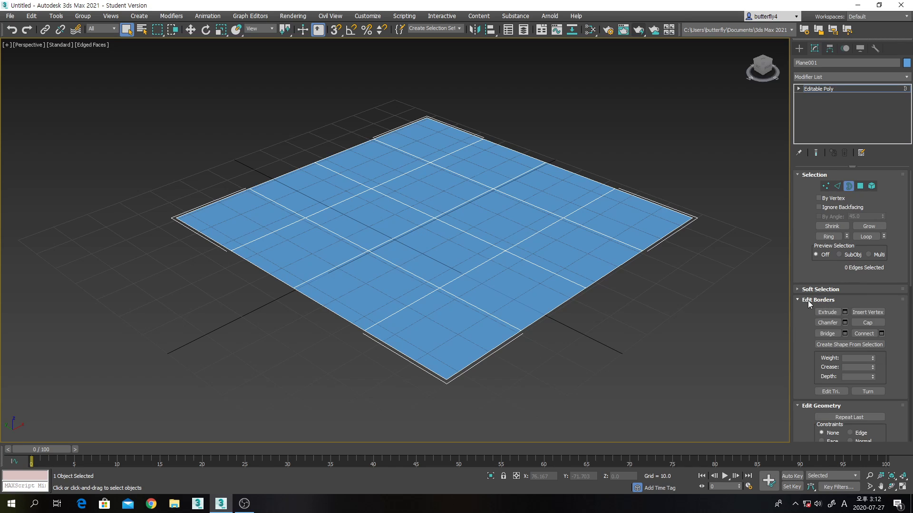
left_click(861, 186)
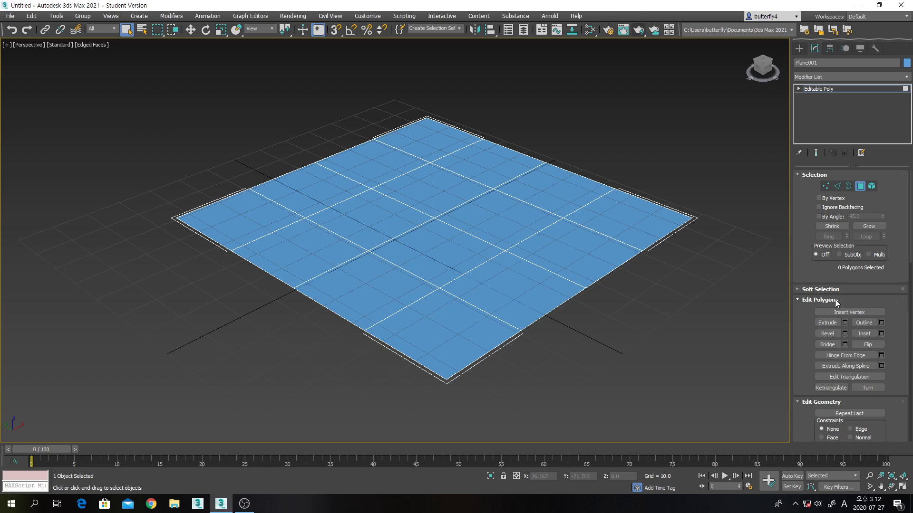
left_click(873, 187)
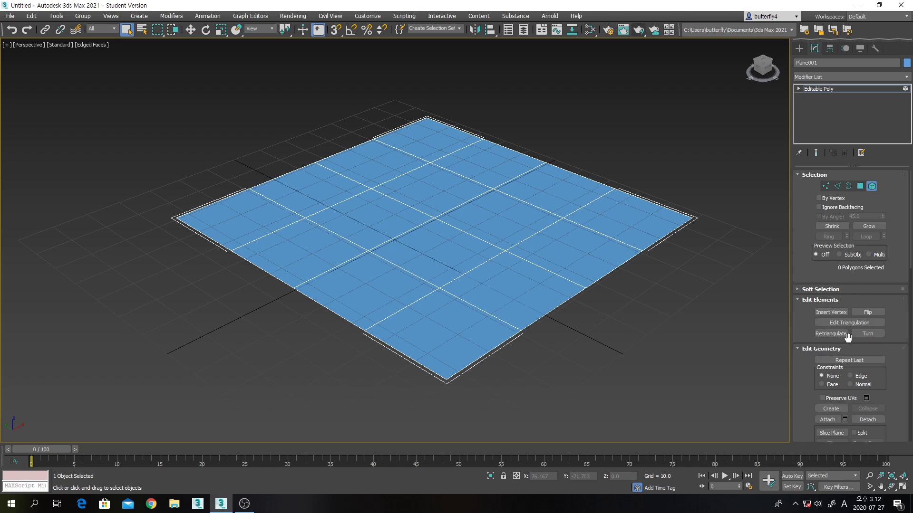
left_click(864, 314)
Step: Return to vertex level, select the interior vertex nearest the plane's right corner and activate the Move tool
left_click(825, 186)
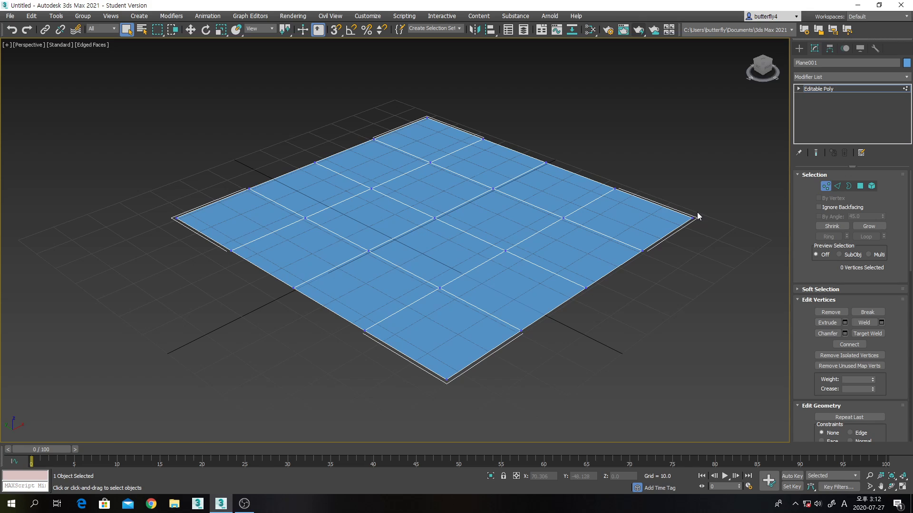
left_click(564, 220)
left_click(189, 30)
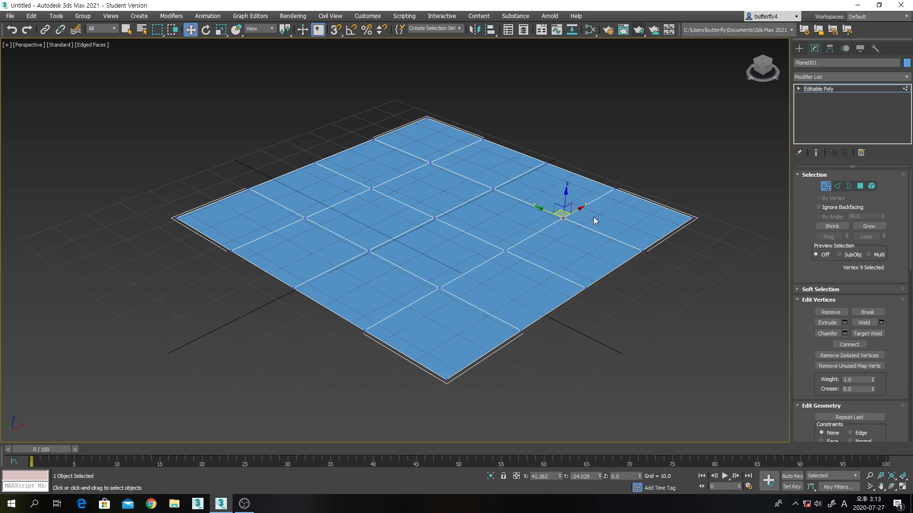
Step: Try moving the selected vertex and a pair including the centre vertex along Z, undo both moves and clear the selection
left_click_drag(568, 195, 573, 239)
key("ctrl+z")
left_click(432, 217, "ctrl")
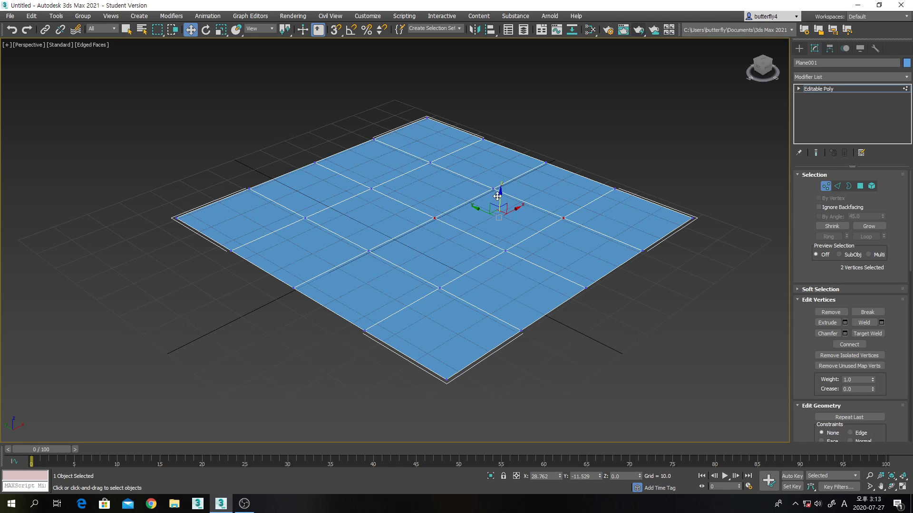
left_click_drag(499, 195, 510, 236)
key("ctrl+z")
left_click(699, 306)
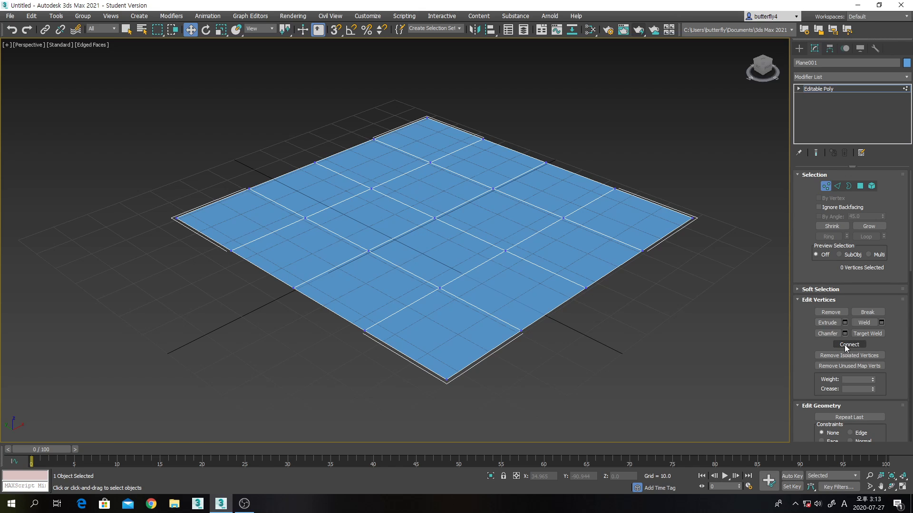
Step: Connect the plane's centre vertex with the interior vertex nearest the left corner by a diagonal edge
left_click(307, 218)
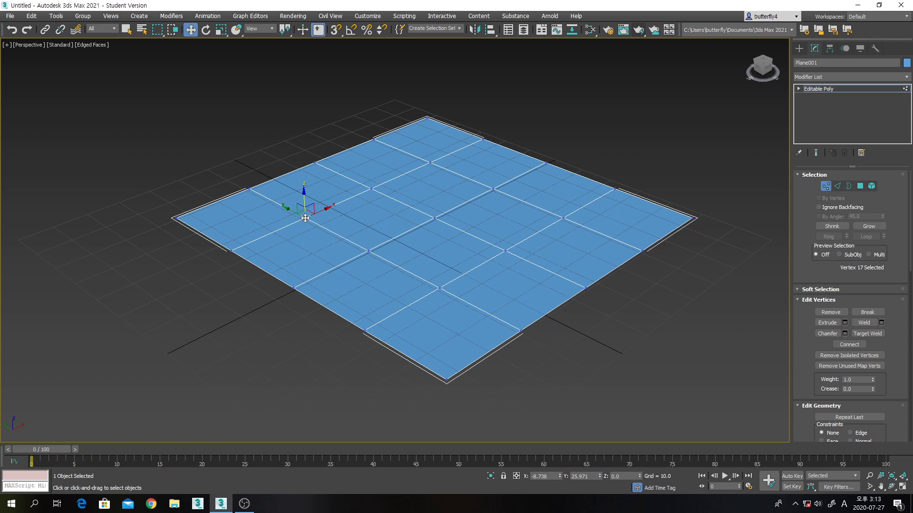
left_click(435, 217, "ctrl")
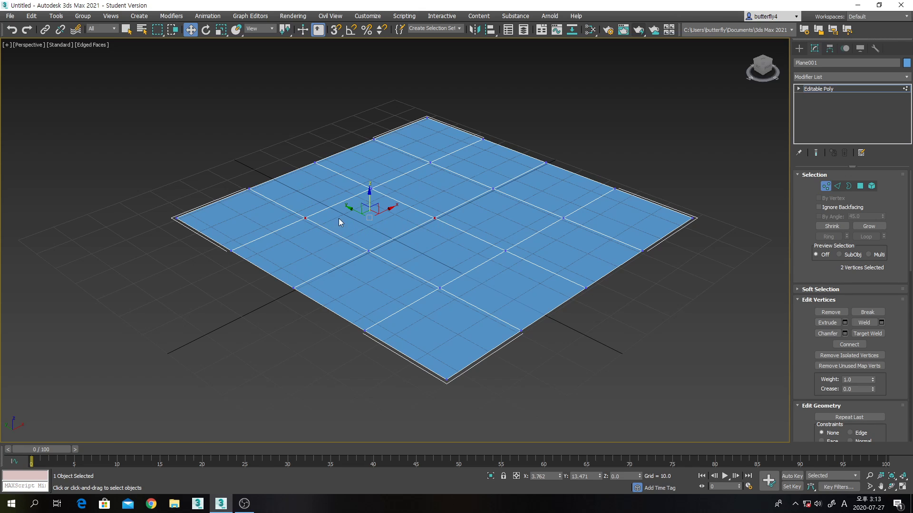
left_click(840, 346)
Step: Try to connect the two vertices on opposite sides of the new diagonal edge and clear the selection
left_click(369, 250)
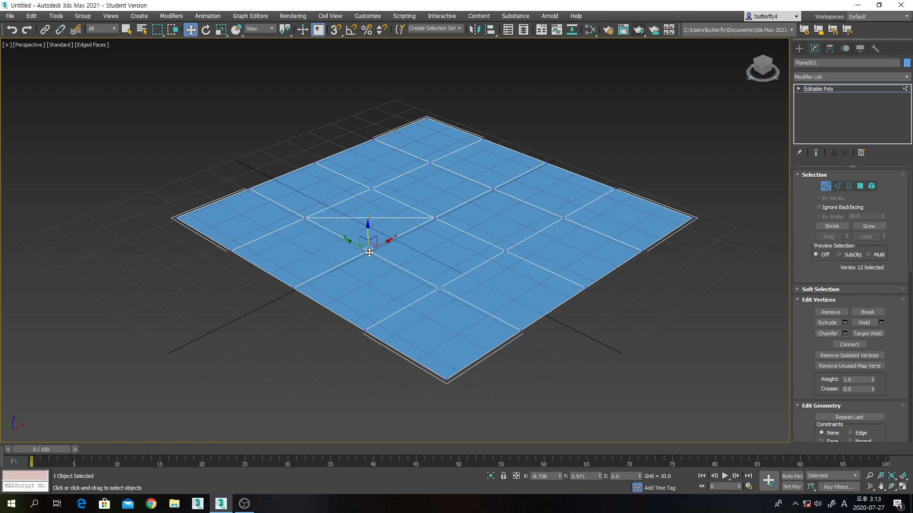
left_click(371, 189, "ctrl")
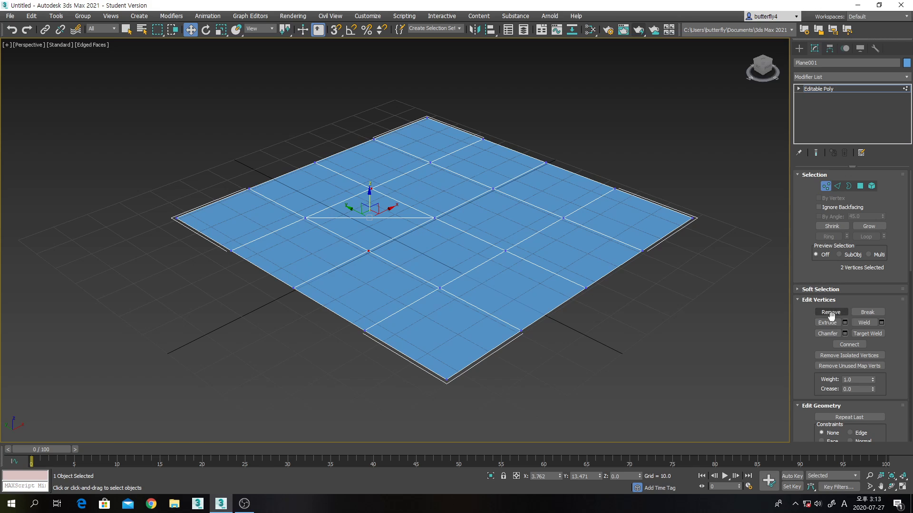
left_click(848, 344)
left_click(749, 315)
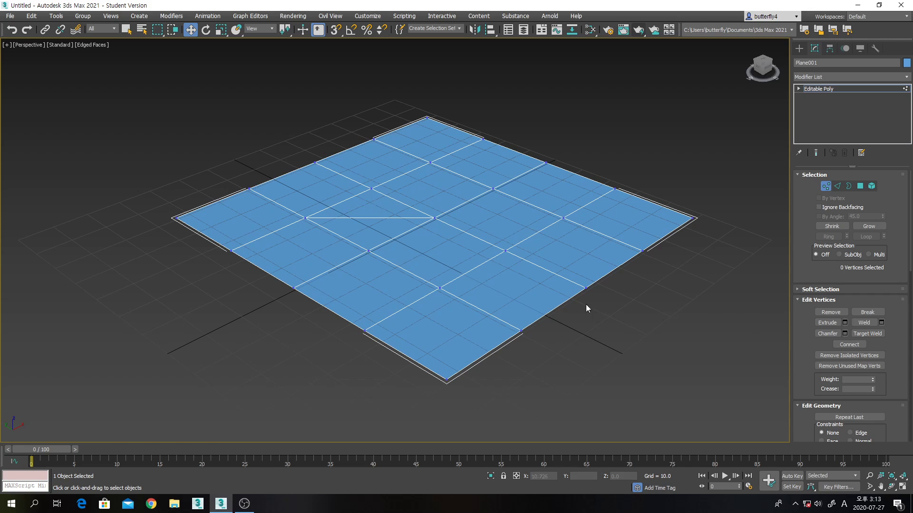
Step: Connect the centre vertex and three other vertices surrounding the grid point in front of it, forming a diamond of diagonal edges
left_click(432, 218)
left_click(440, 288, "ctrl")
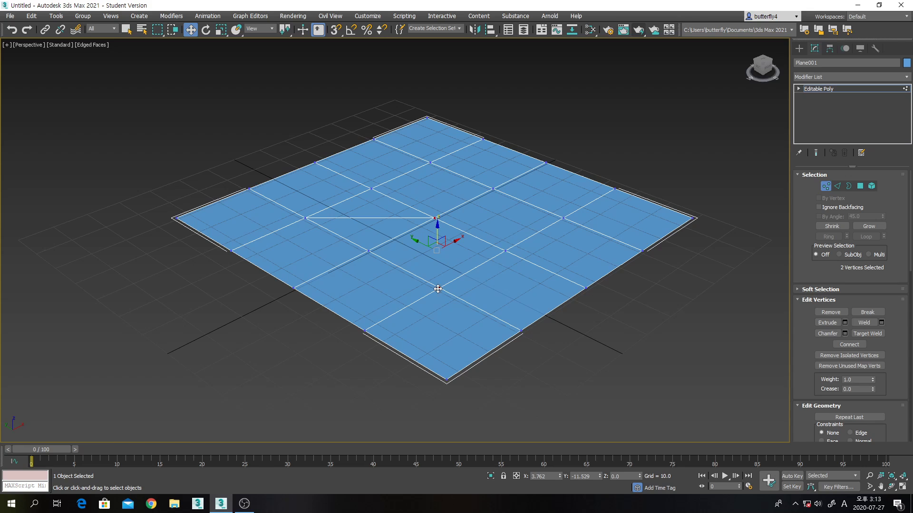
left_click(585, 288, "ctrl")
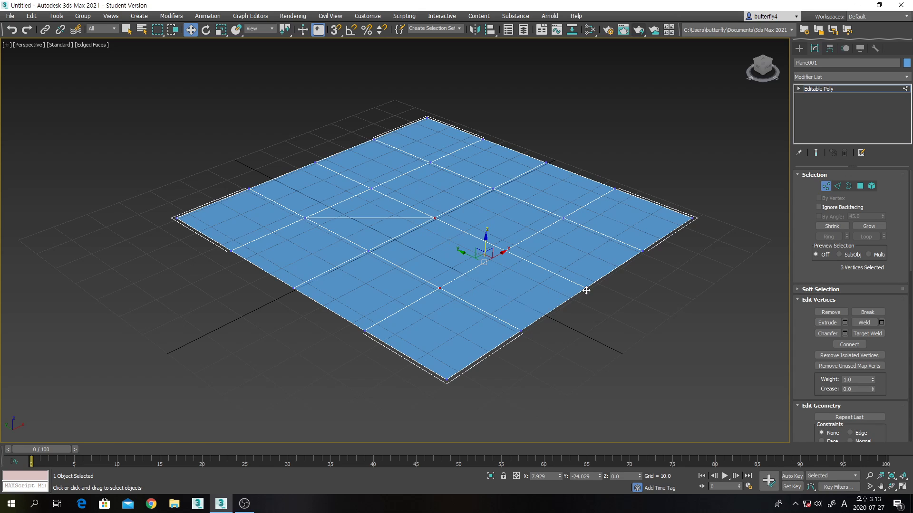
left_click(562, 218, "ctrl")
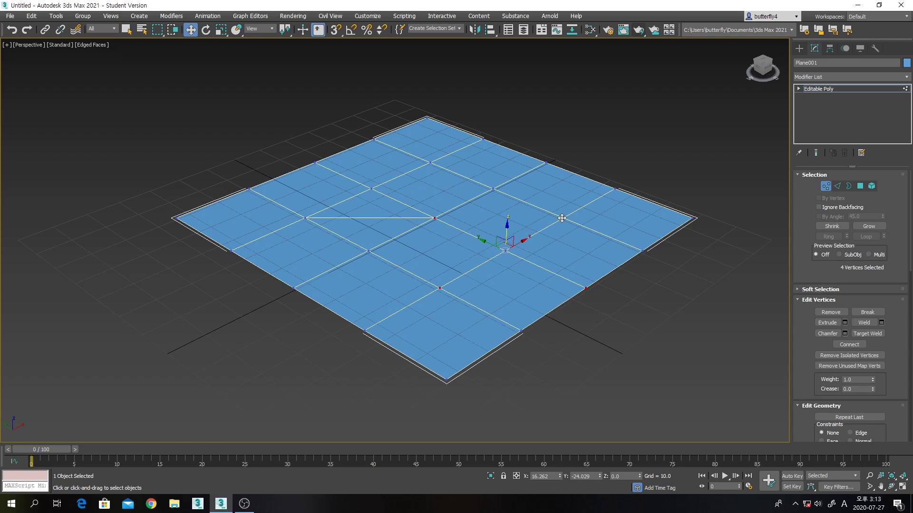
left_click(839, 343)
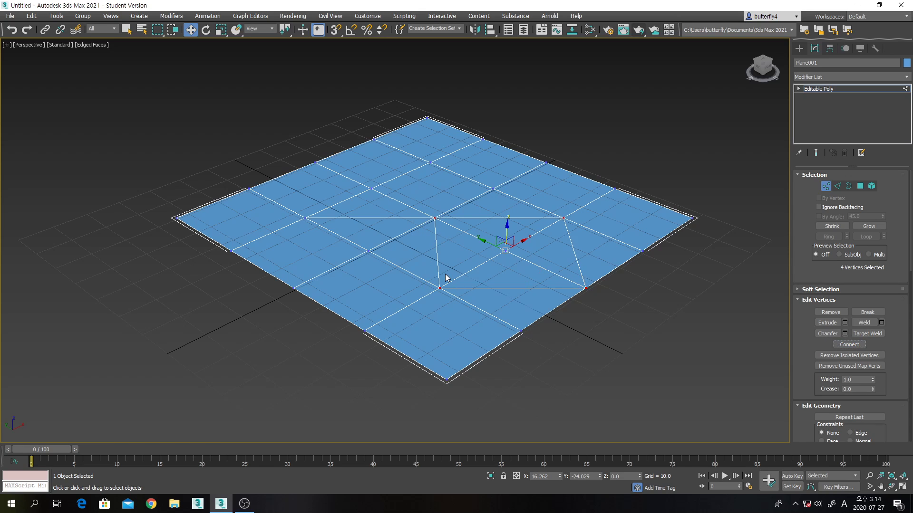
Step: Connect the four vertices lying in a diagonal row behind the plane's centre vertex with a continuous line of diagonal edges
left_click(249, 188)
left_click(368, 189, "ctrl")
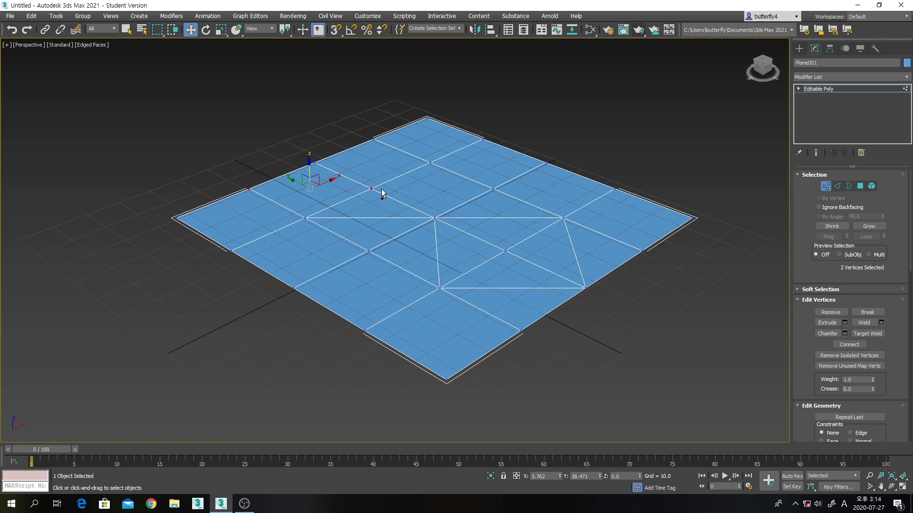
left_click(493, 188, "ctrl")
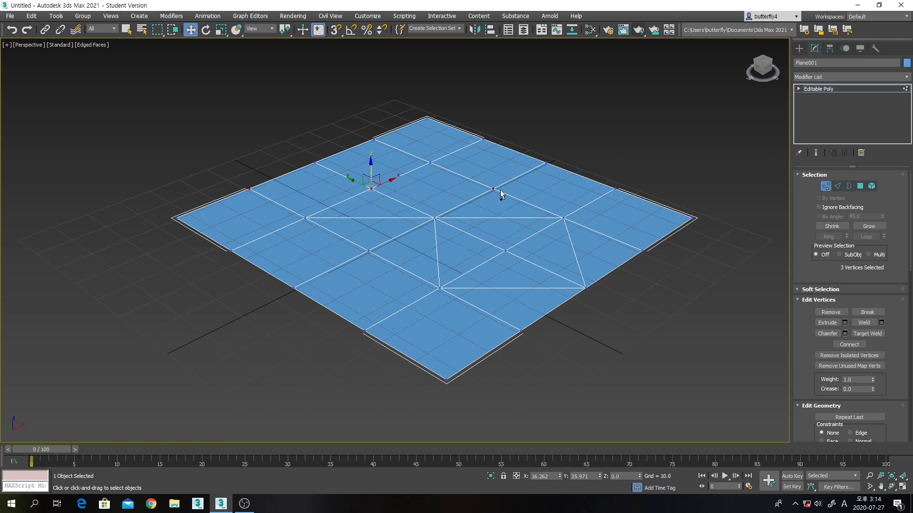
left_click(614, 189, "ctrl")
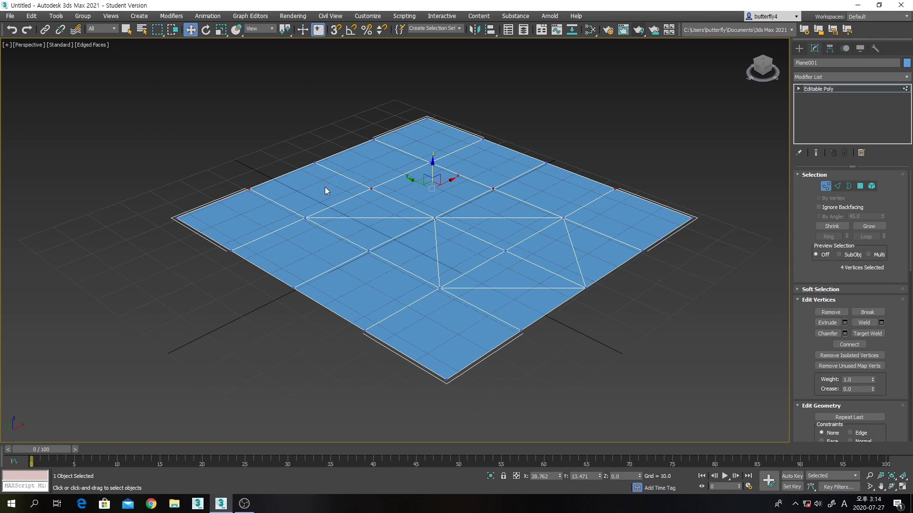
left_click(836, 344)
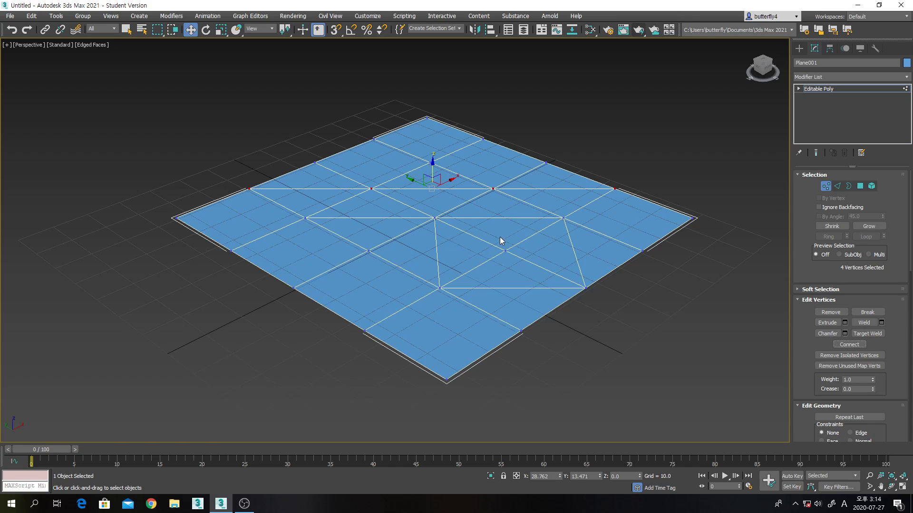
Step: Cut an edge from the second vertex of that row across the existing diagonal to the interior vertex in front, and return to moving
scroll(808, 333, "down", 4)
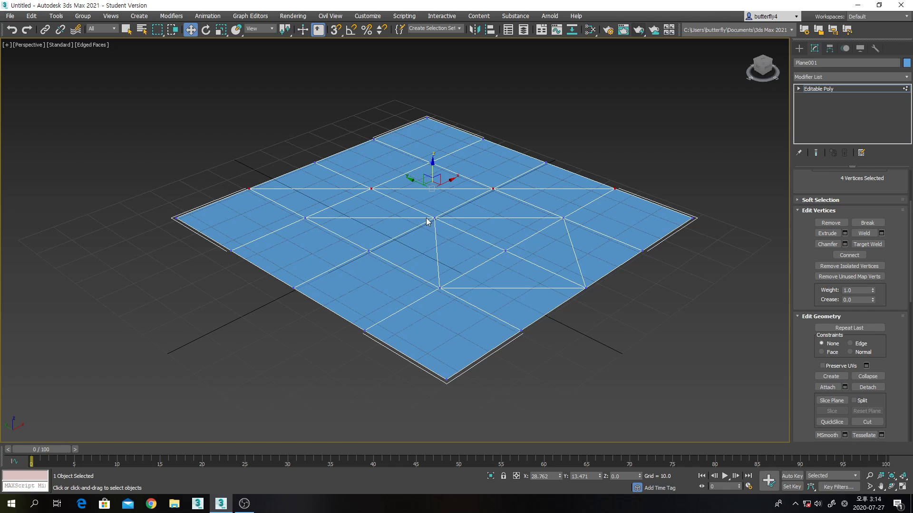
scroll(430, 218, "up", 3)
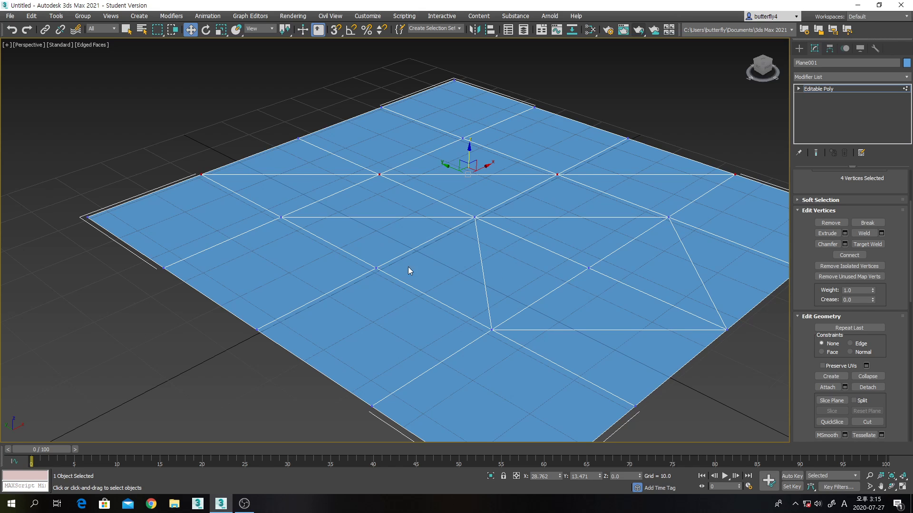
left_click(872, 423)
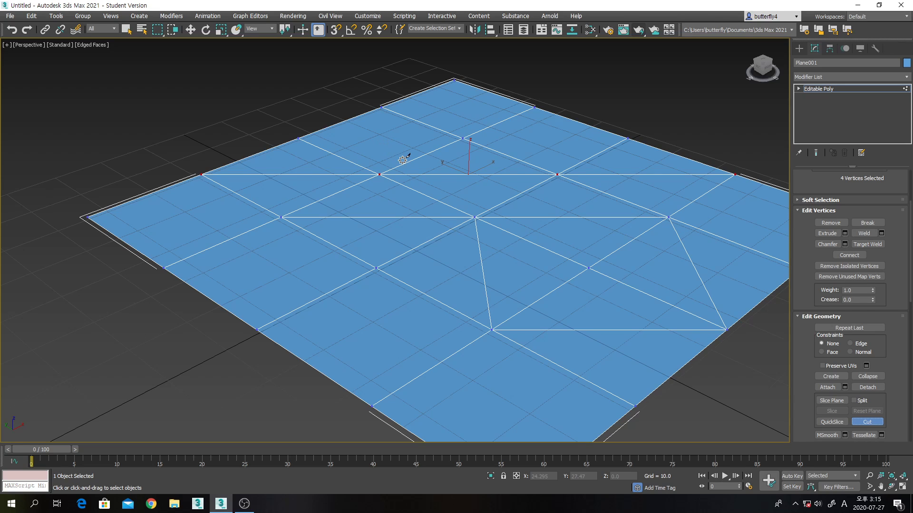
left_click(380, 174)
left_click(377, 269)
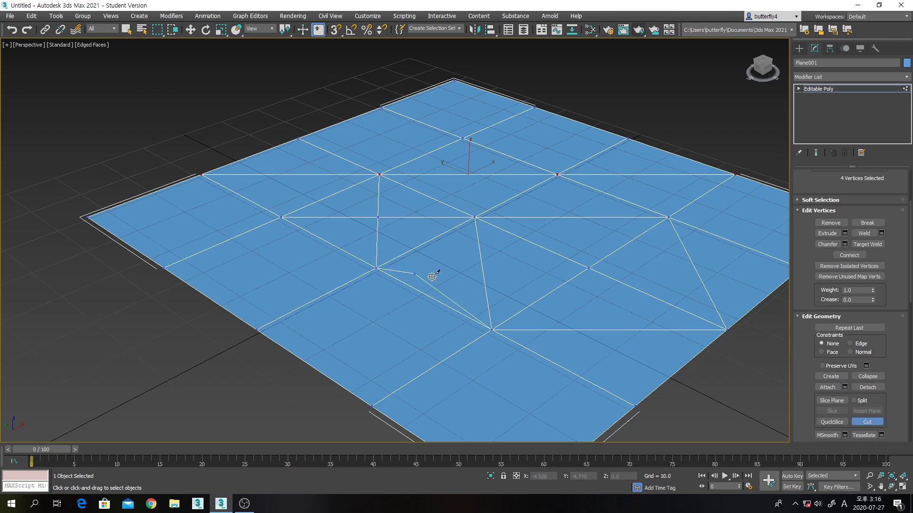
left_click(378, 276)
right_click(388, 328)
left_click(190, 30)
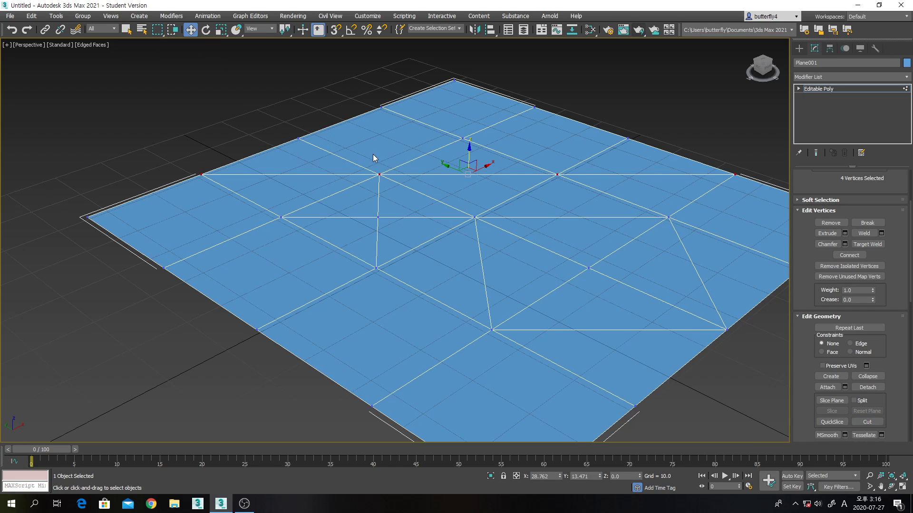
Step: Try moving the cut's rear end vertex down along Z, undo the move, and select the cut's front end vertex
left_click(380, 175)
left_click_drag(380, 158, 393, 190)
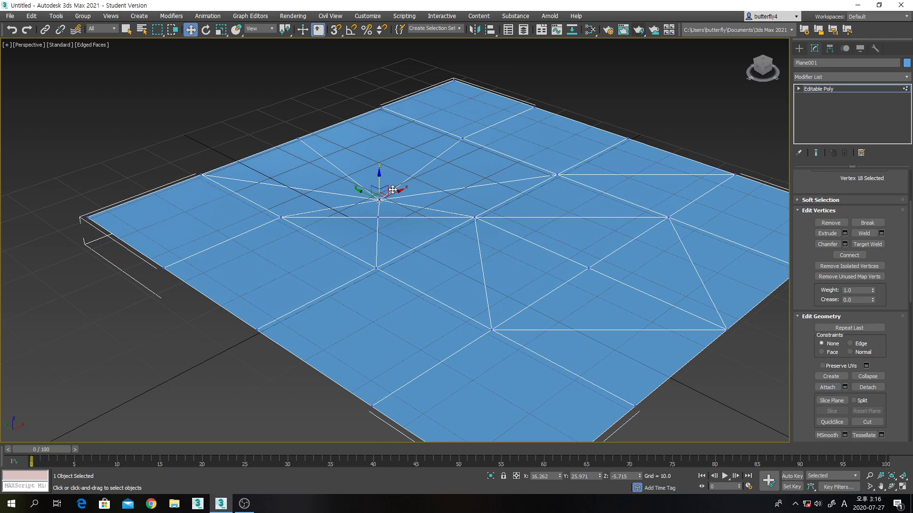
key("ctrl+z")
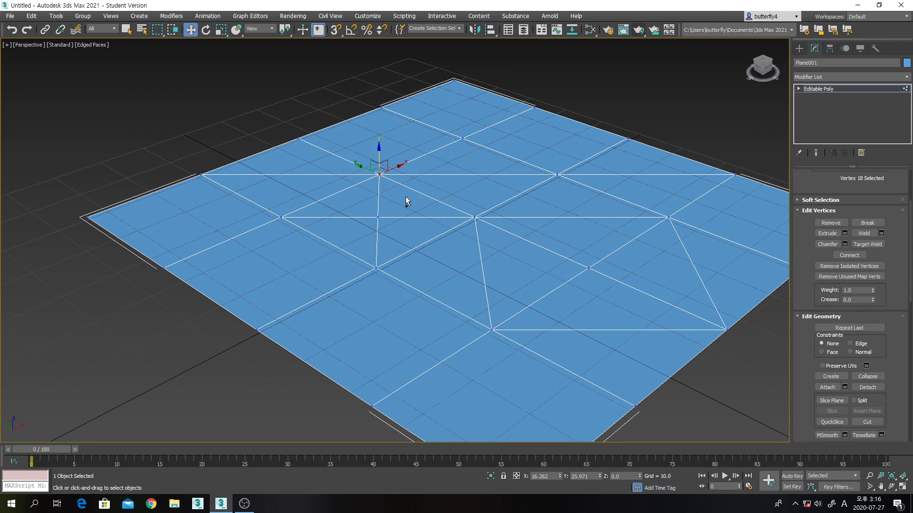
left_click(376, 269)
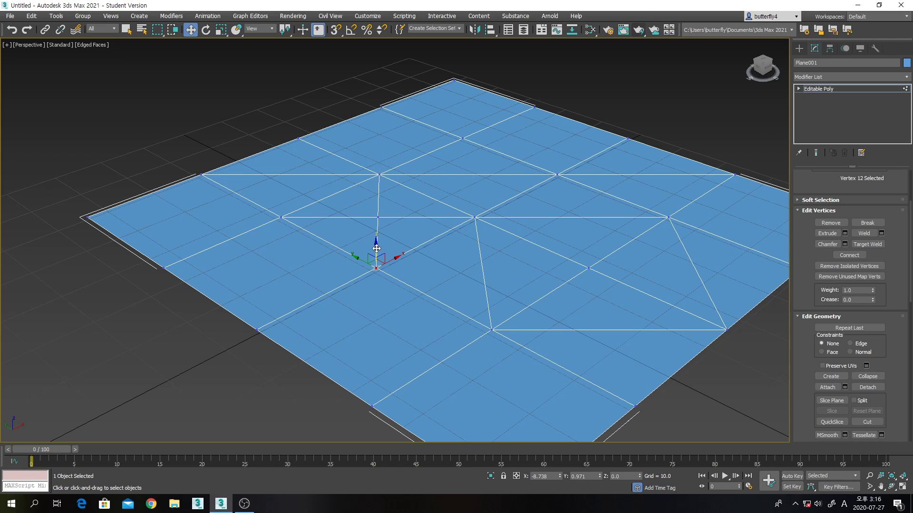
mouse_move(376, 248)
left_mouse_down()
mouse_move(377, 257)
mouse_move(376, 240)
mouse_move(385, 276)
mouse_move(385, 249)
left_mouse_up()
Step: Try cutting from a grid edge near the left corner through the neighbouring parallel edge to the diamond's left vertex, and undo the cut
left_click(876, 422)
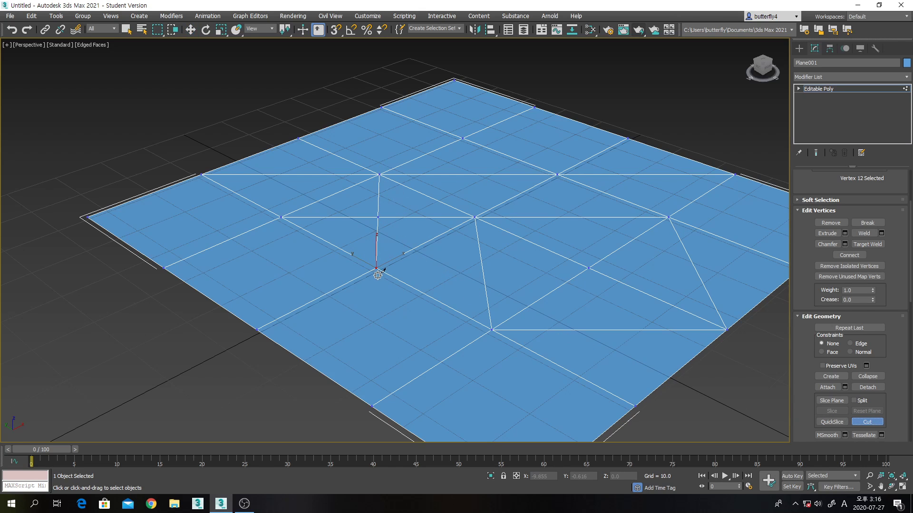
left_click(241, 235)
left_click(335, 290)
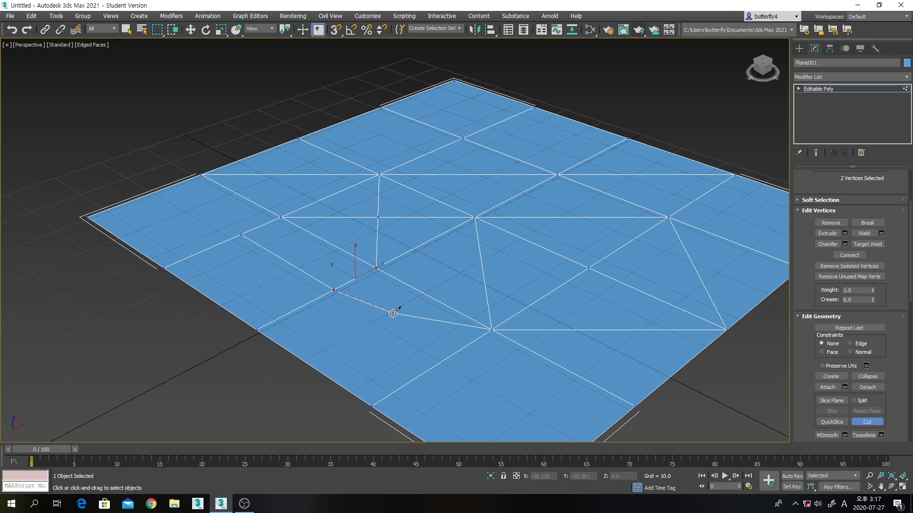
left_click(490, 329)
scroll(336, 286, "up", 5)
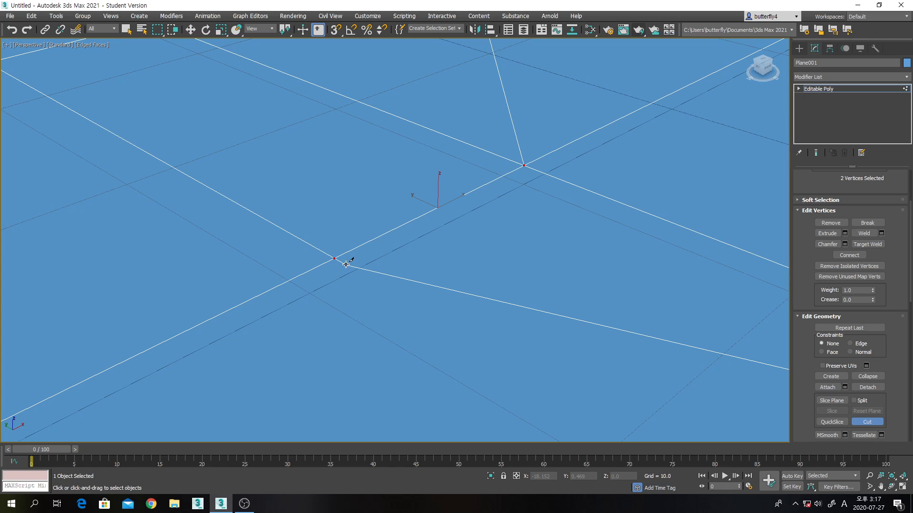
key("ctrl+z")
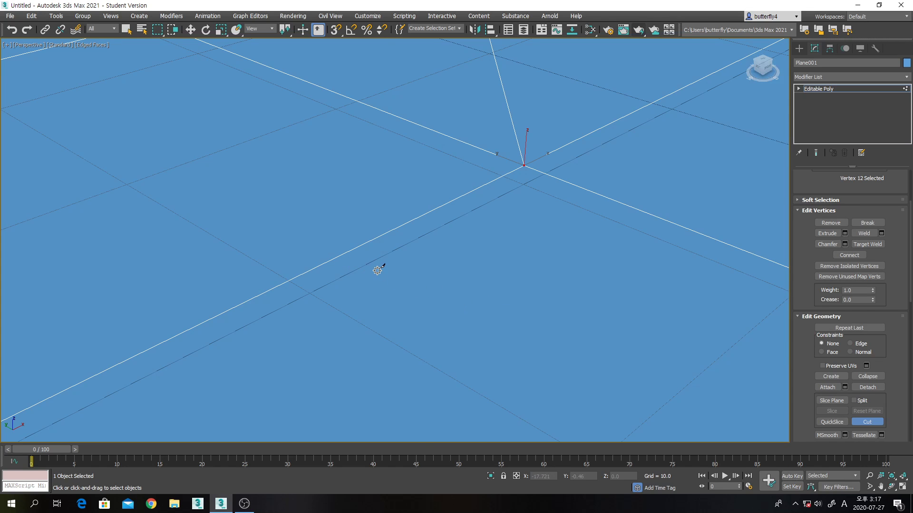
Step: Cut an edge between two neighbouring parallel grid edges near the plane's left corner
scroll(377, 267, "down", 6)
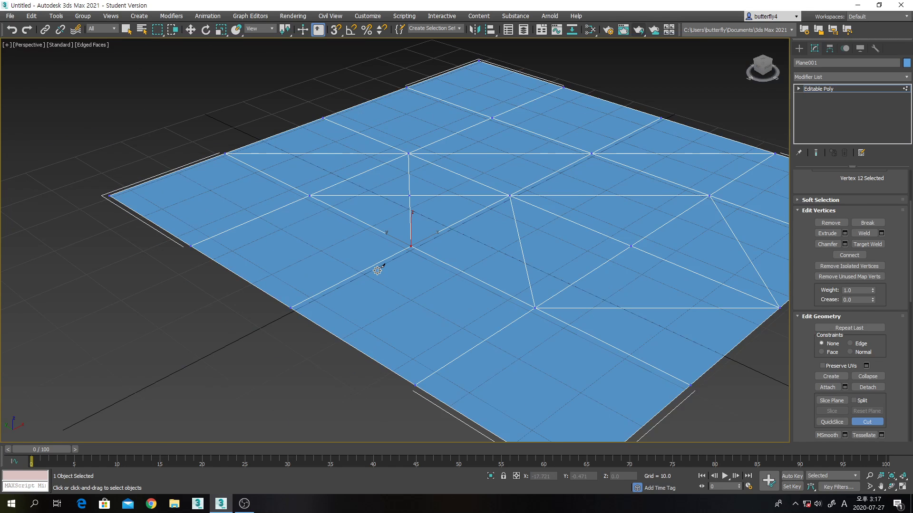
left_click(268, 214)
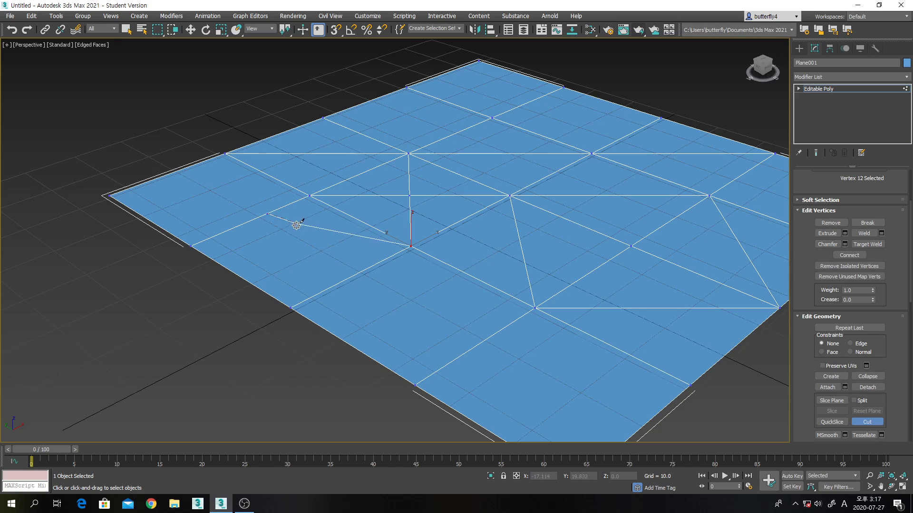
left_click(372, 267)
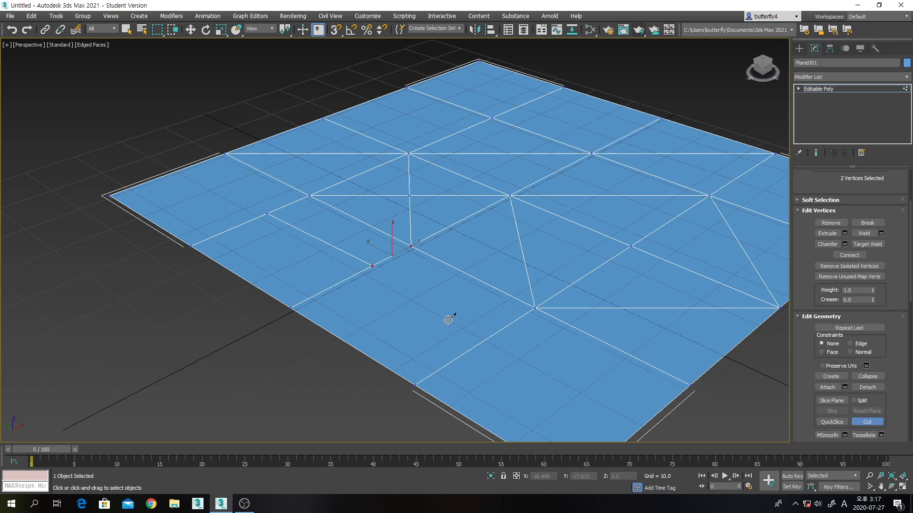
Step: Extend the cut through freehand points across the front faces and the diamond, back to the vertex where the extension started
left_click(412, 309)
left_click(550, 379)
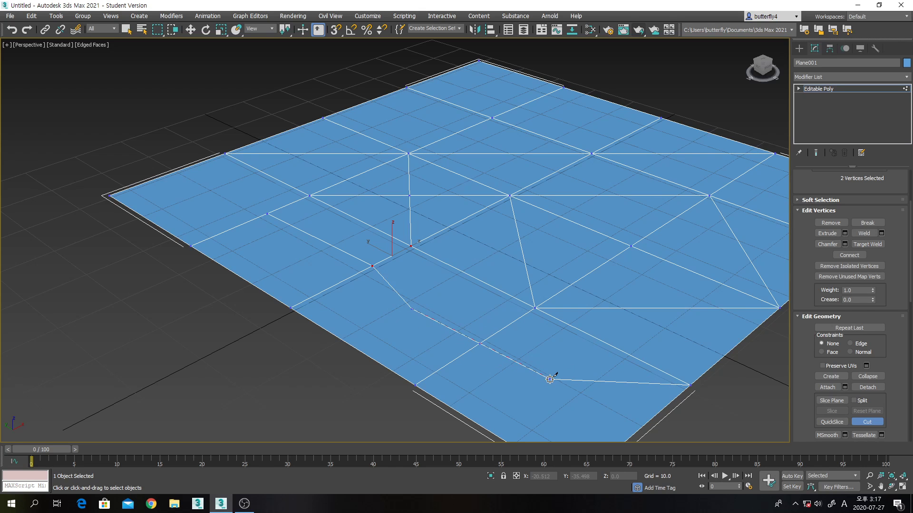
left_click(607, 342)
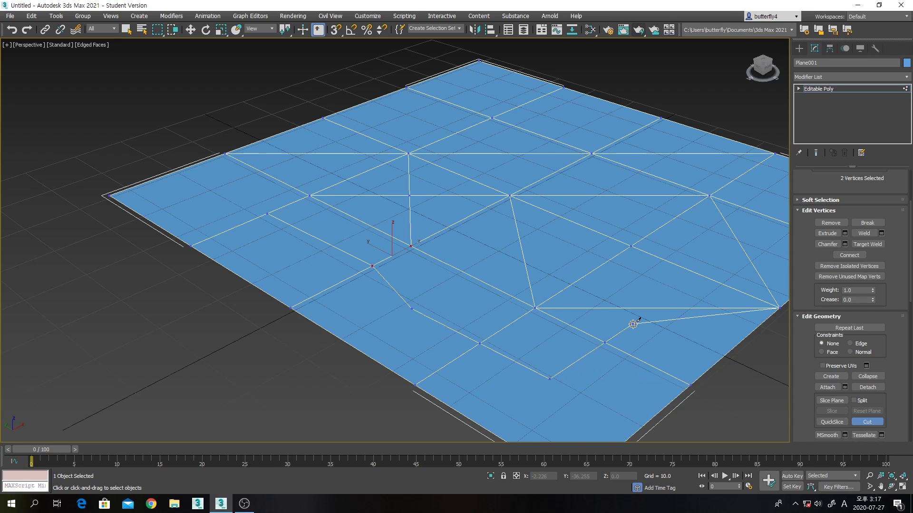
left_click(632, 324)
left_click(597, 266)
left_click(372, 266)
right_click(468, 298)
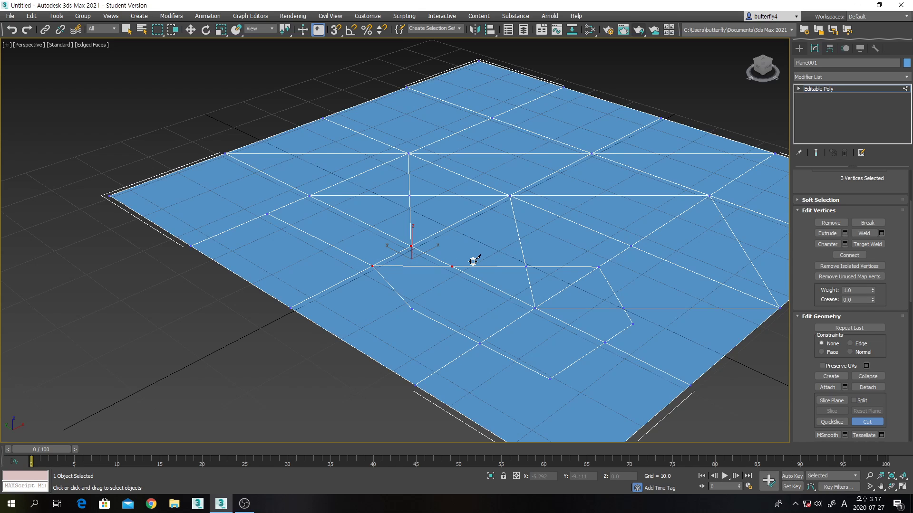
Step: Undo the extended cuts down to the single edge near the left corner and leave the Cut command
left_click(452, 267)
key("ctrl+z")
key("ctrl+z")
key("ctrl+z")
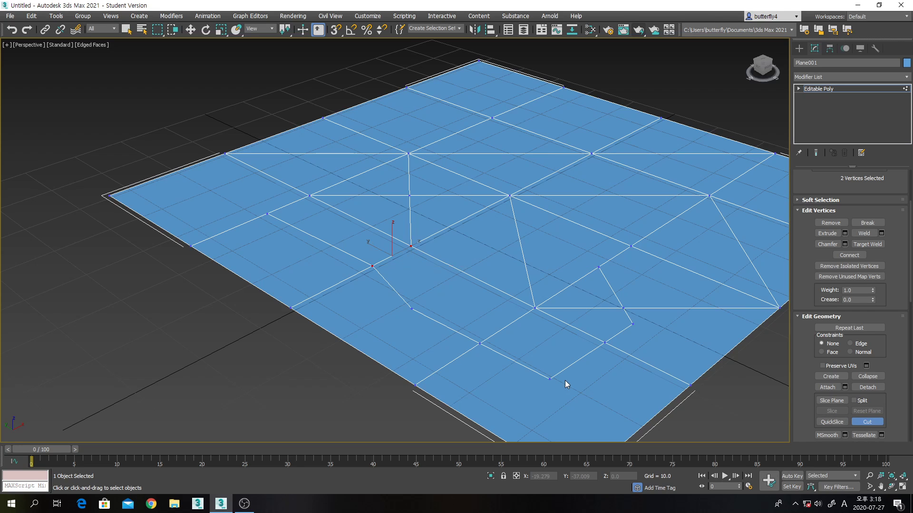
key("ctrl+z")
left_click(867, 422)
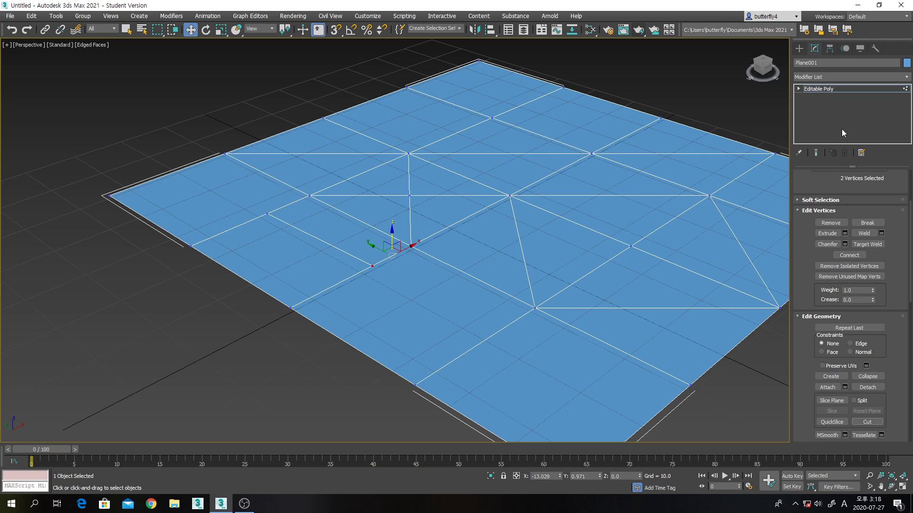
Step: List the Editable Poly's sub-object levels and switch the Vertex level off and back on
scroll(828, 174, "up", 3)
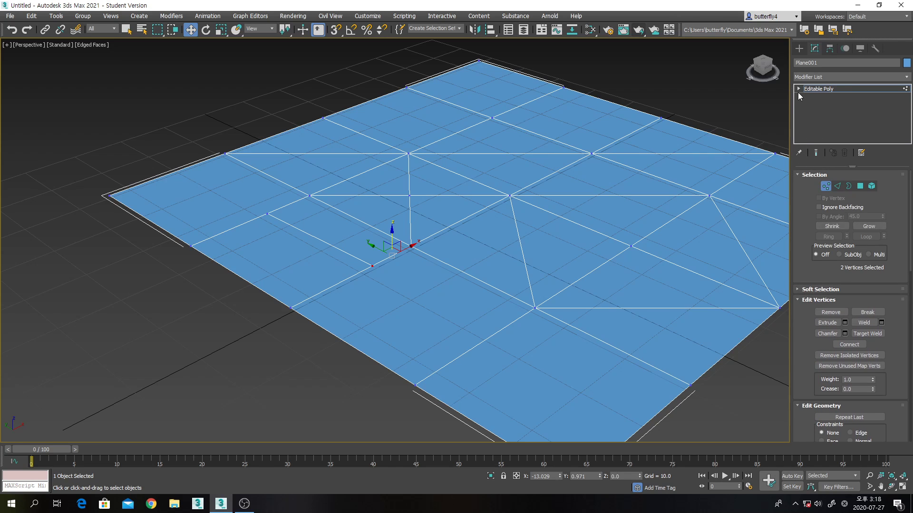
left_click(799, 89)
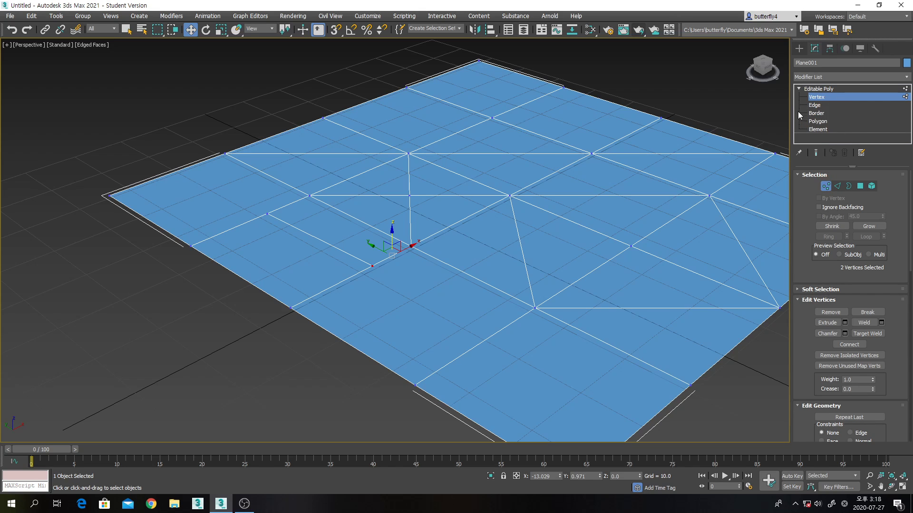
left_click(827, 192)
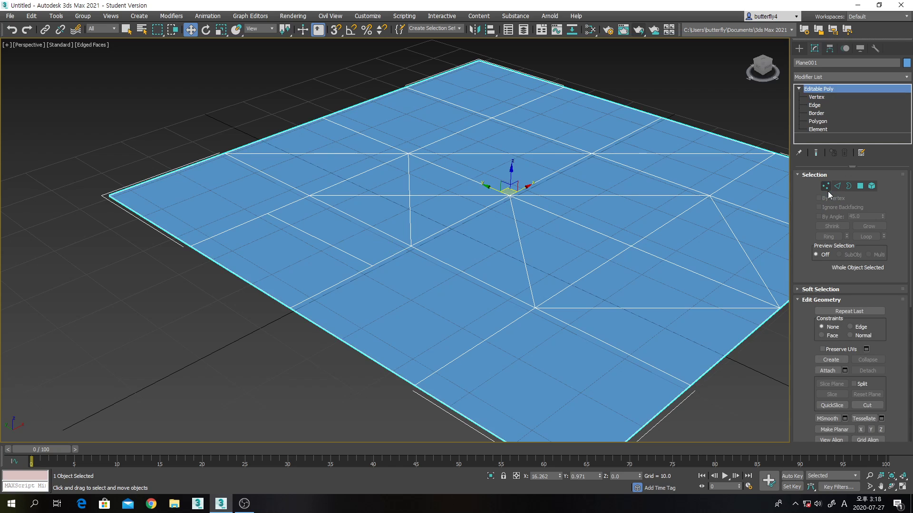
left_click(827, 186)
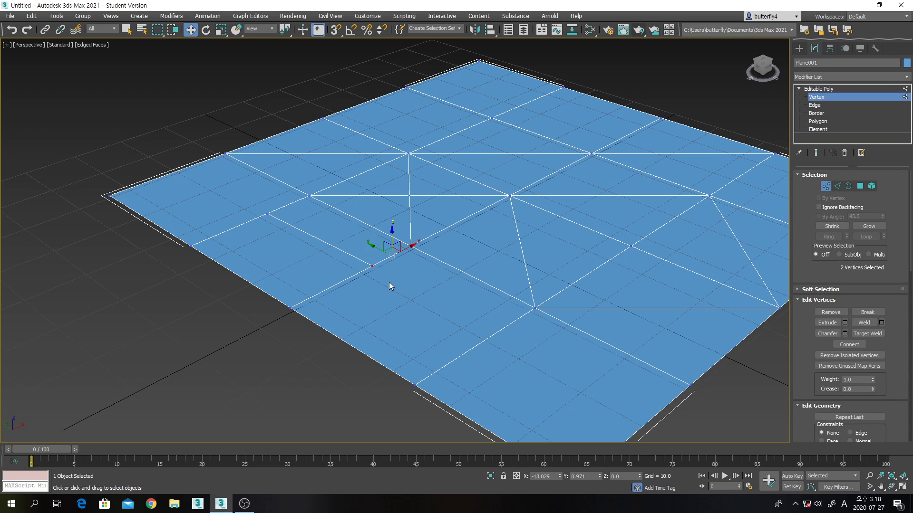
Step: Try deleting the cut edge's front end vertex together with its adjoining faces, and undo the deletion
left_click(372, 266)
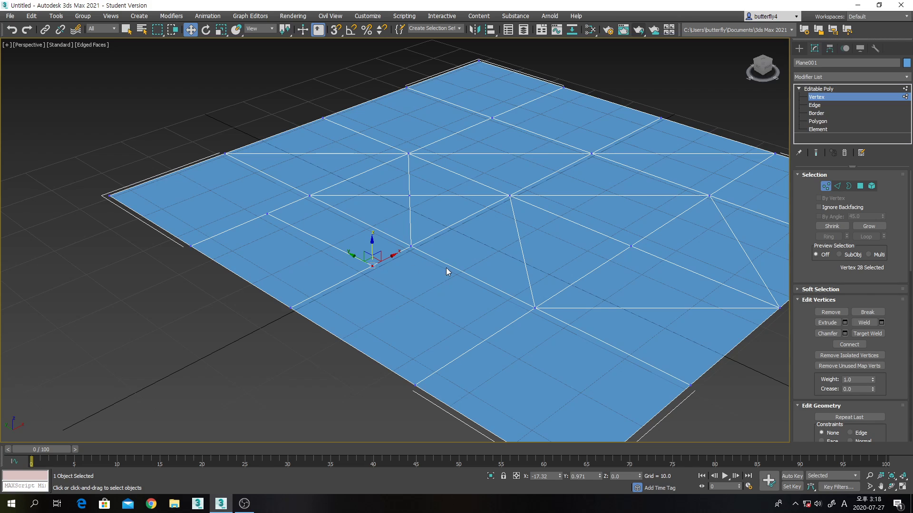
key("Delete")
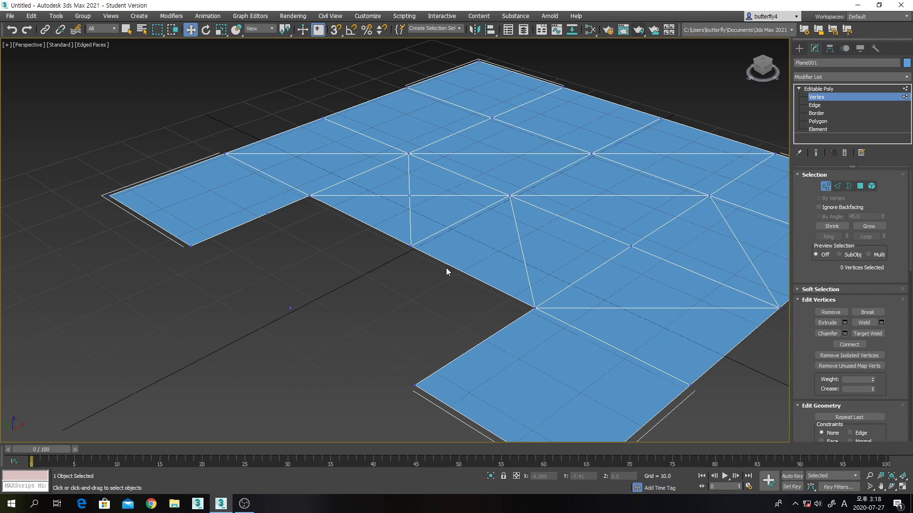
key("ctrl+z")
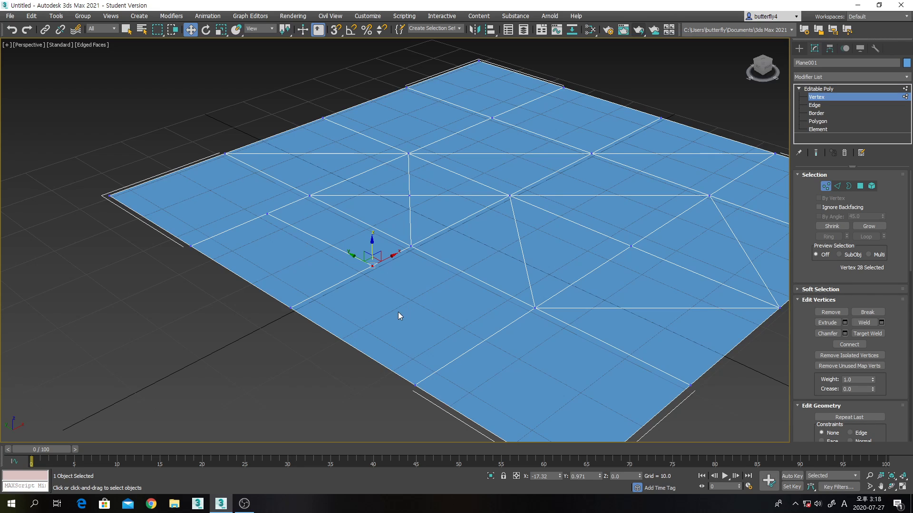
Step: Remove both end vertices of the cut edge with the Remove command, without deleting the adjoining faces
left_click(837, 311)
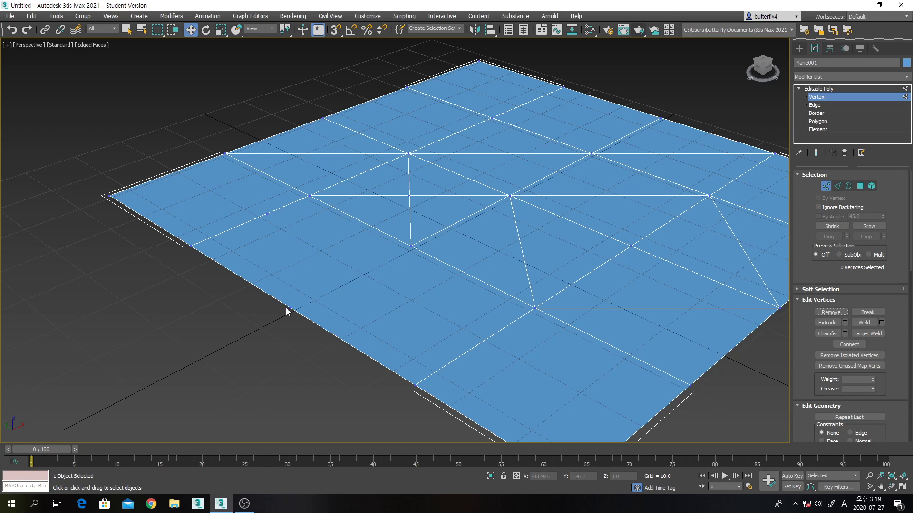
left_click(266, 214)
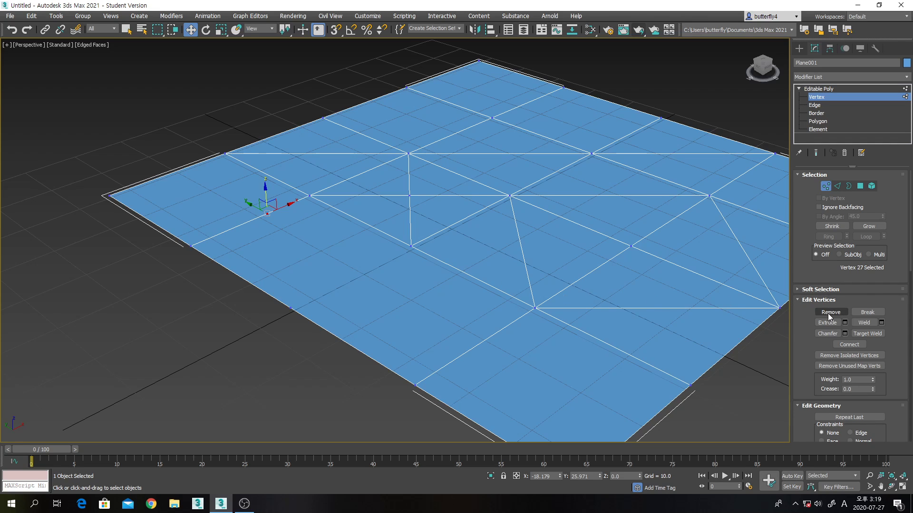
key("Delete")
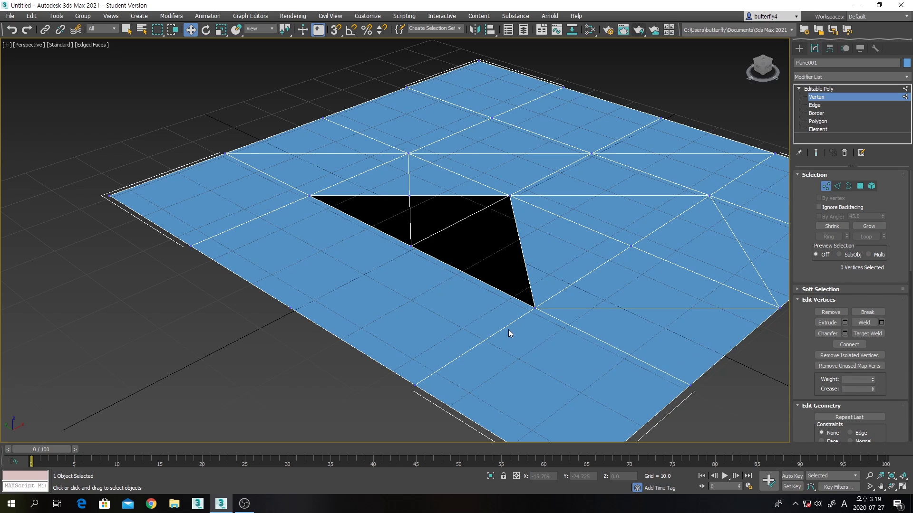
Step: Undo the last edits that left black faces in the middle of the plane
key("ctrl+z")
key("ctrl+z")
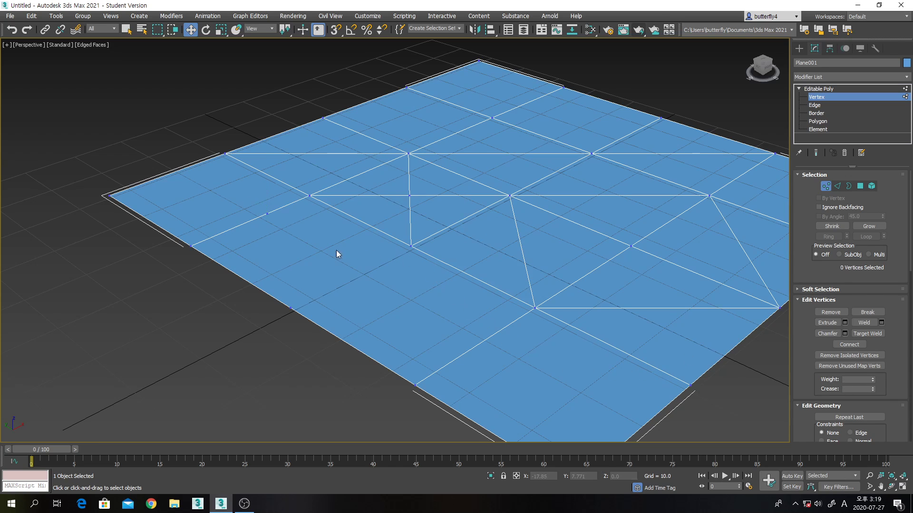
Step: Try to remove the stray mid-edge vertex on the plane's left side, and undo the removal
left_click(266, 211)
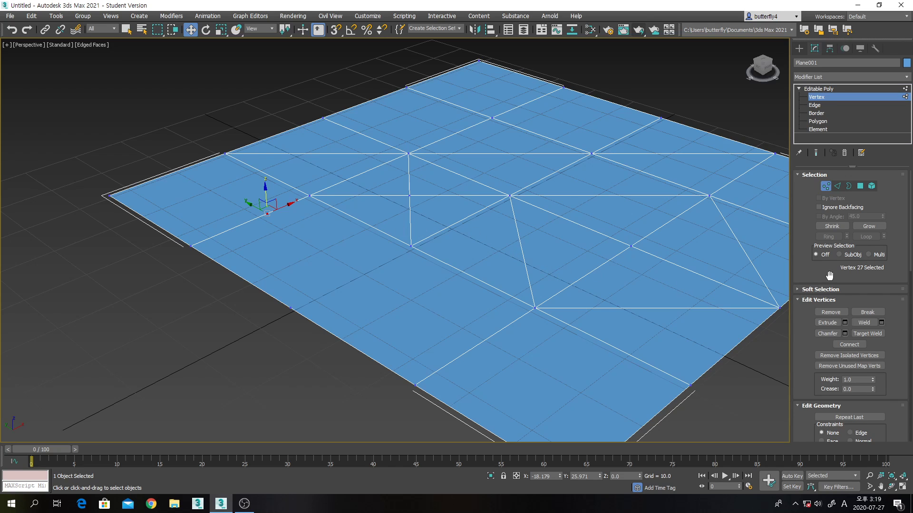
left_click(839, 313)
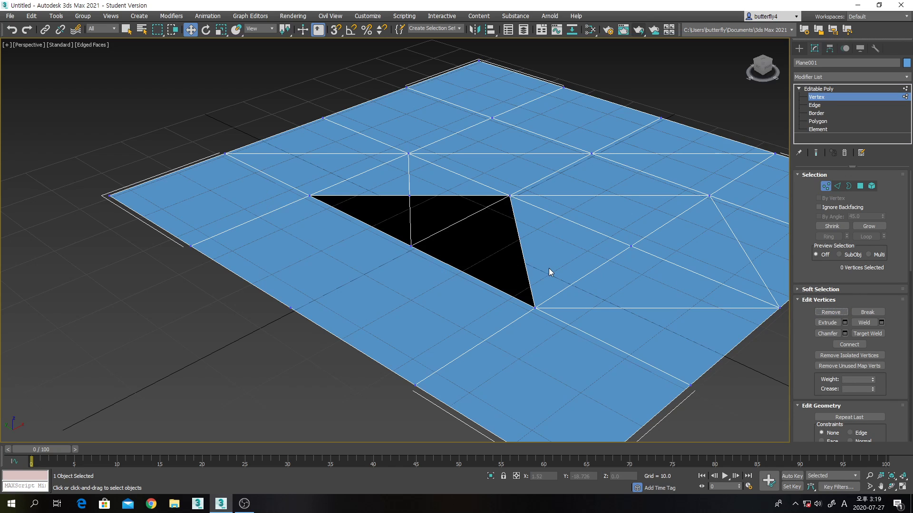
key("ctrl+z")
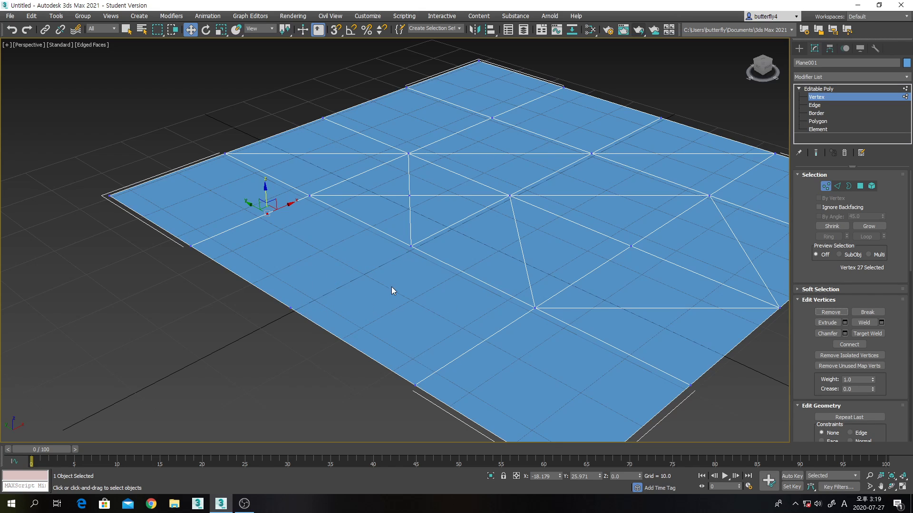
Step: Connect the interior vertex below the crossed diagonals to the free vertex on the plane's front-left border
left_click(412, 246)
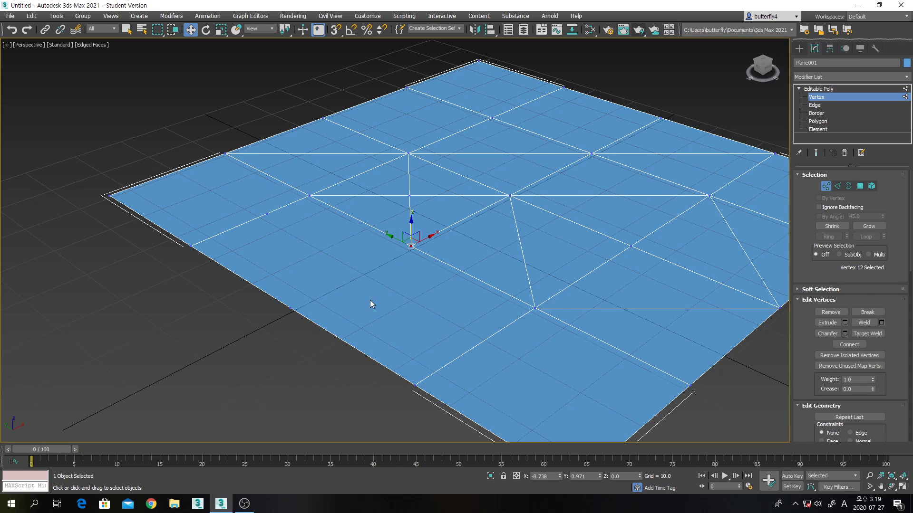
left_click(290, 308, "ctrl")
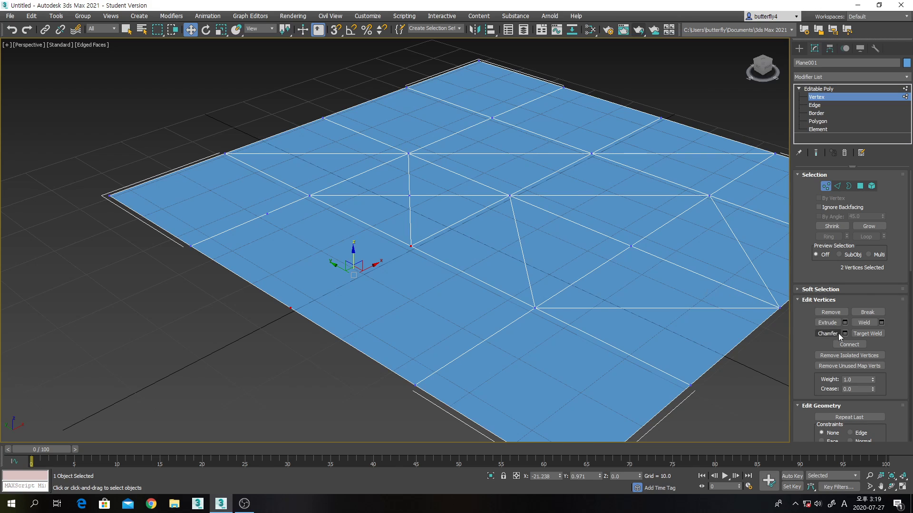
left_click(848, 345)
Step: Remove the stray mid-edge vertex on the left side and the extra vertex where the short diagonals cross
left_click(265, 214)
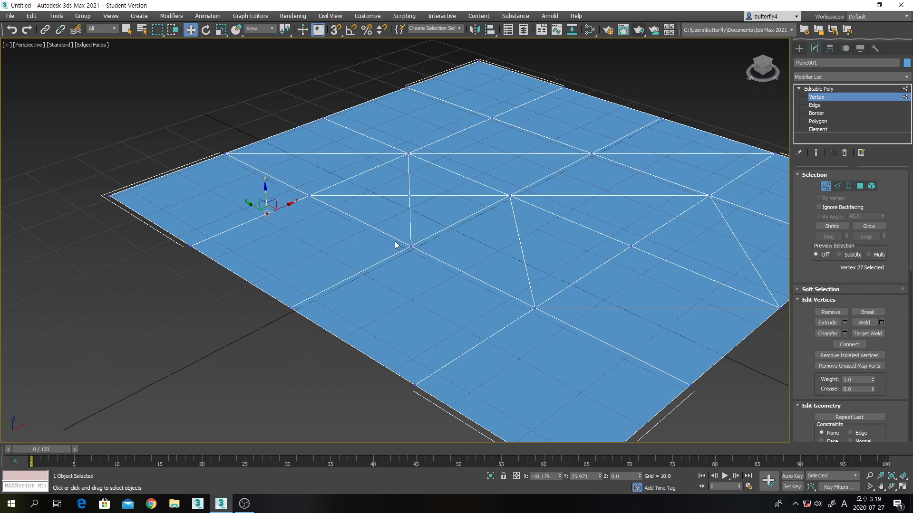
left_click(398, 245)
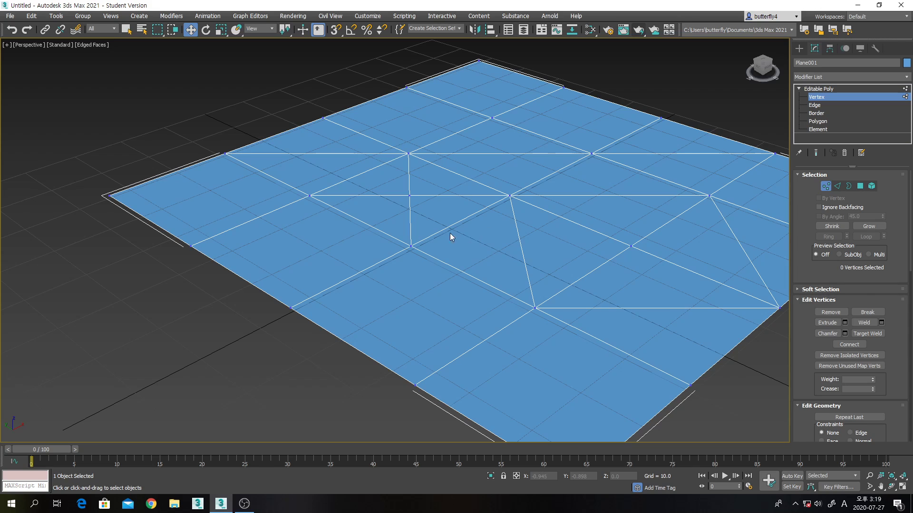
left_click(409, 196)
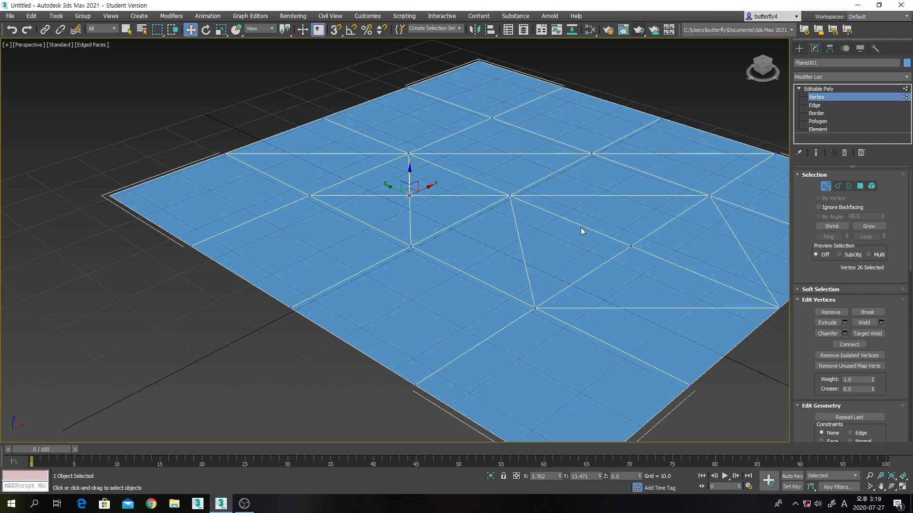
left_click(580, 227)
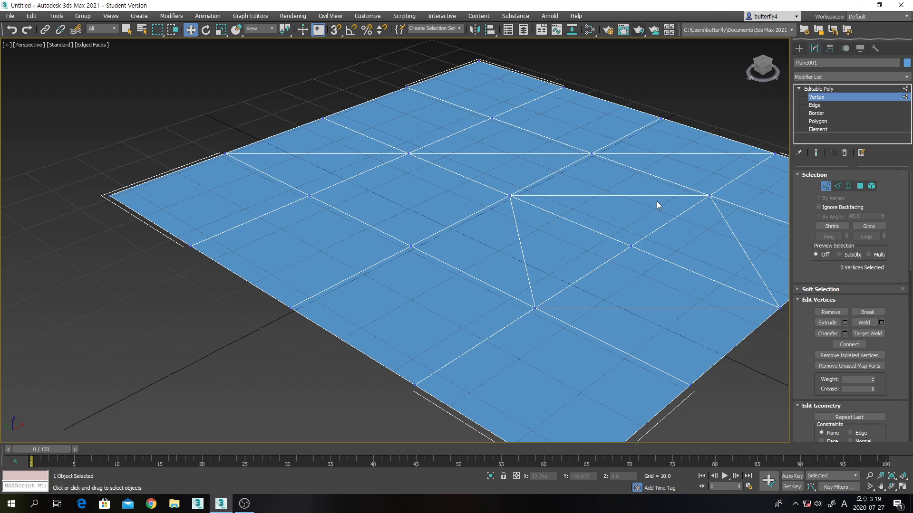
Step: Remove the interior grid vertex where the upper-left diagonal meets the grid edges, merging the surrounding faces
middle_click_drag(638, 181, 573, 209)
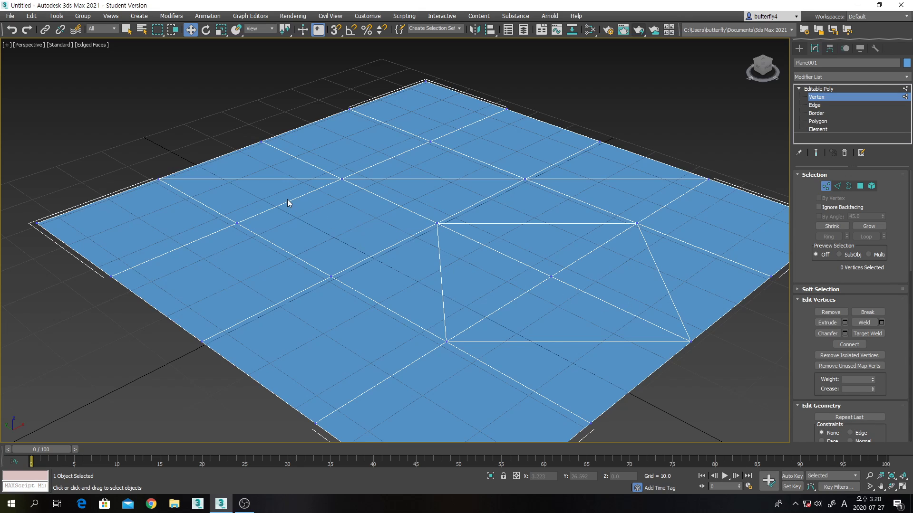
left_click(341, 179)
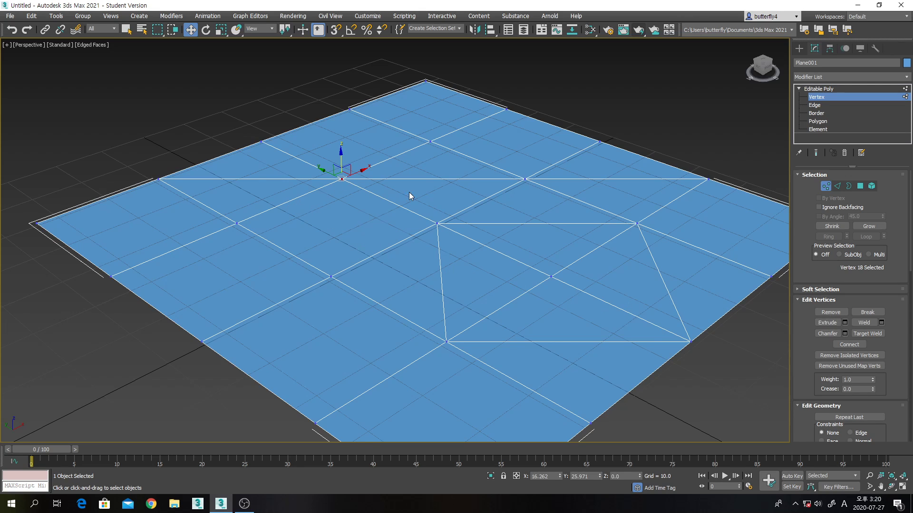
key("BackSpace")
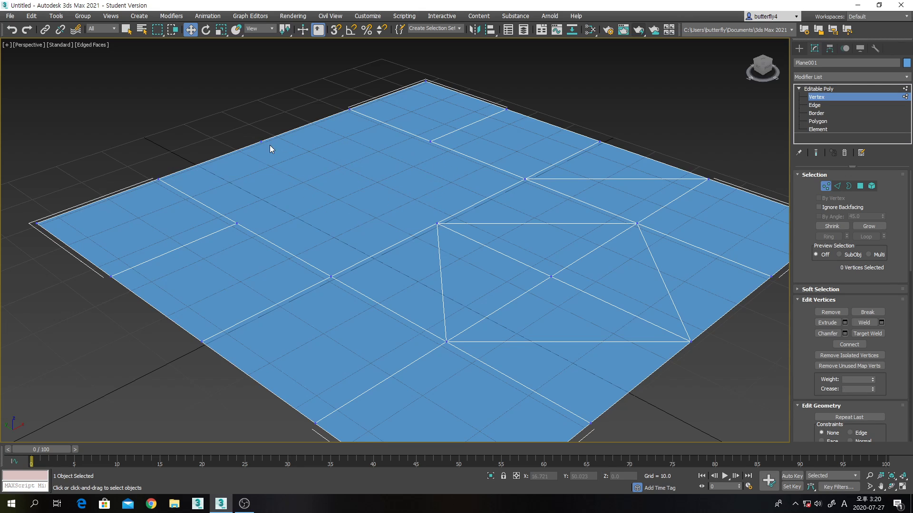
Step: Connect the two interior vertices on opposite sides of the merged face with a new edge
left_click(236, 223)
left_click(430, 141, "ctrl")
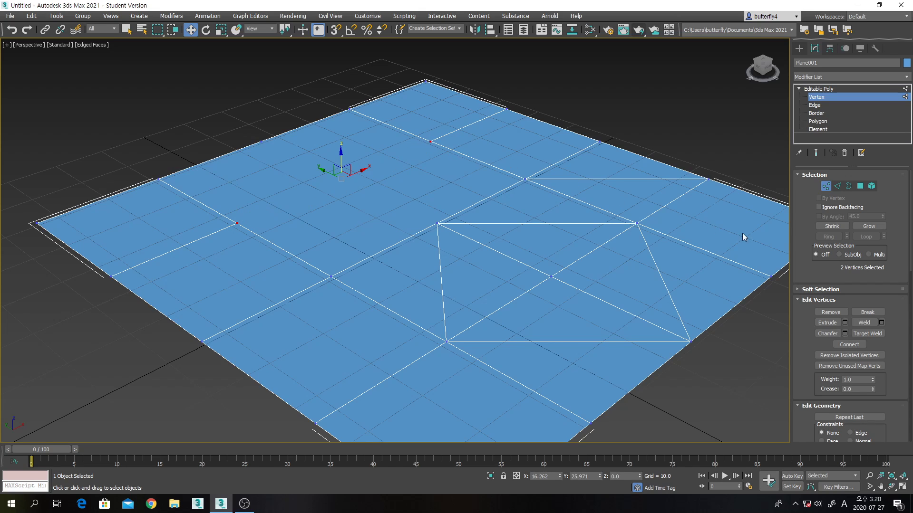
left_click(849, 344)
Step: Cut an edge from the back-left border vertex, across the new connecting edge, to the central interior vertex
left_click(260, 142)
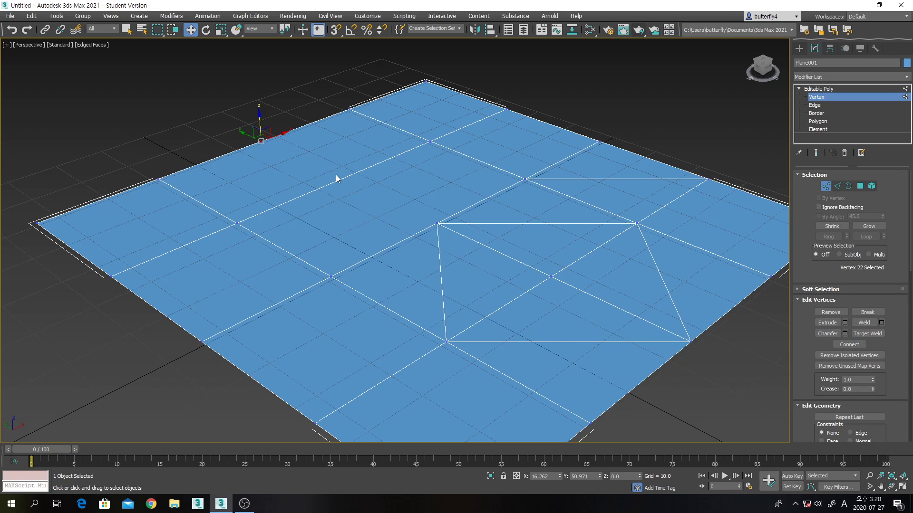
left_click(437, 224, "ctrl")
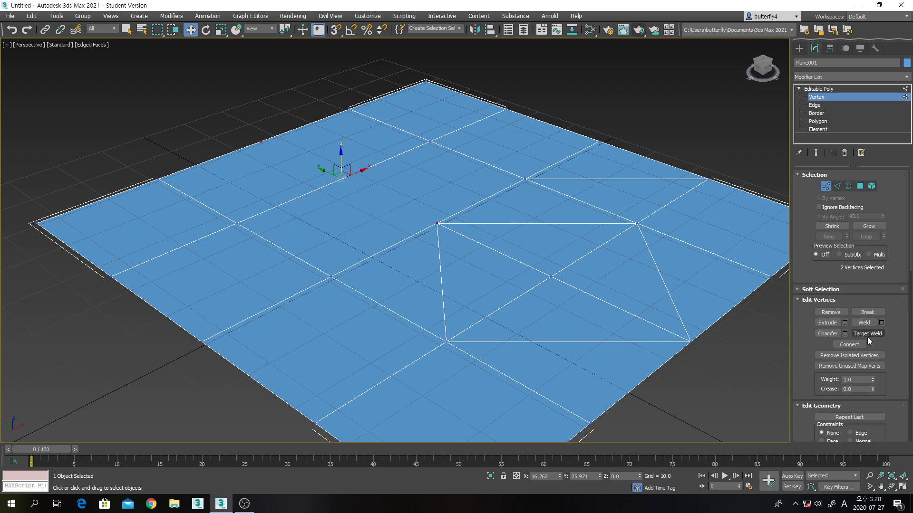
left_click_drag(889, 372, 870, 245)
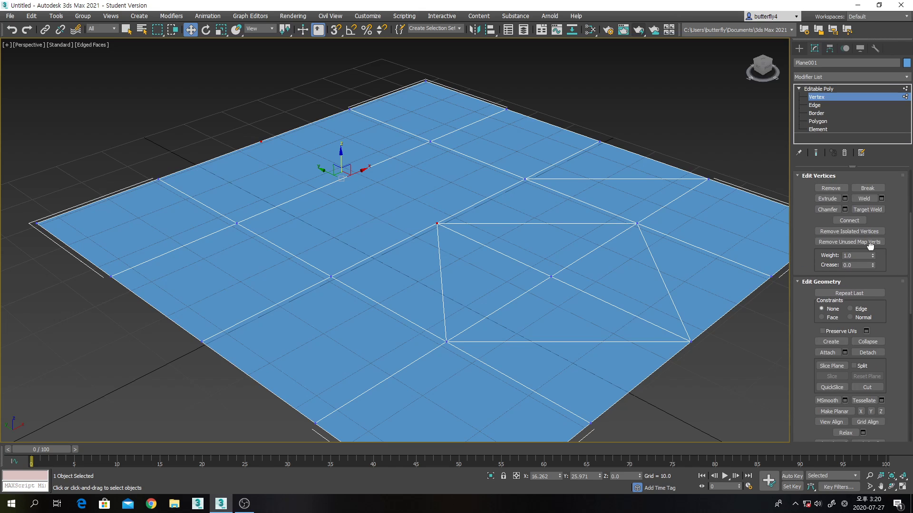
left_click(868, 387)
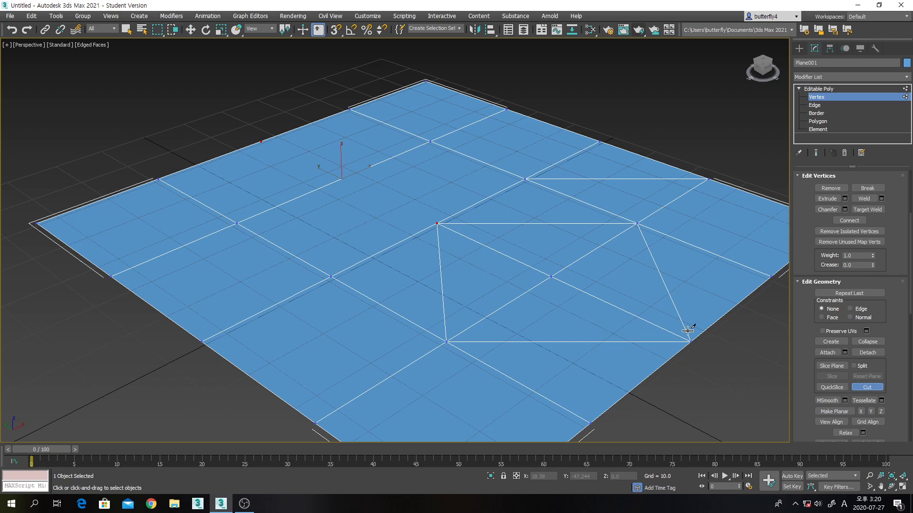
left_click(261, 142)
left_click(260, 142)
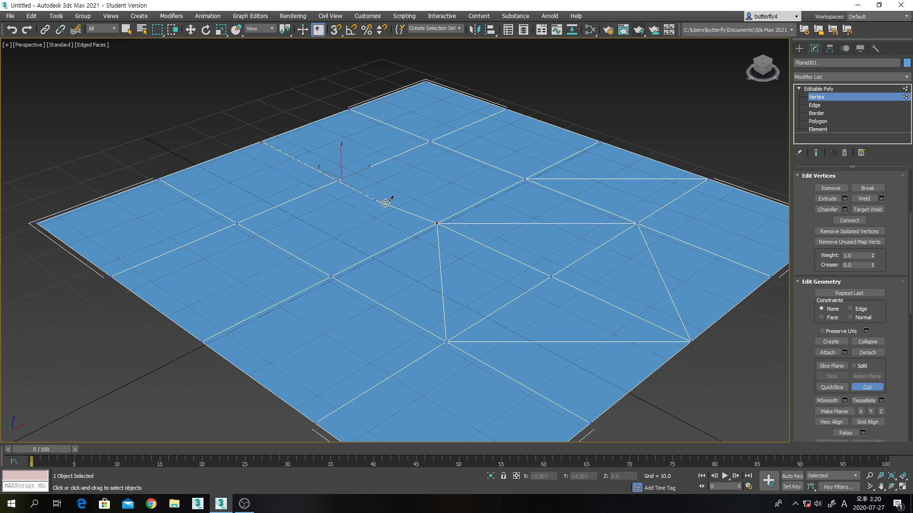
left_click(435, 223)
right_click(477, 232)
left_click(879, 386)
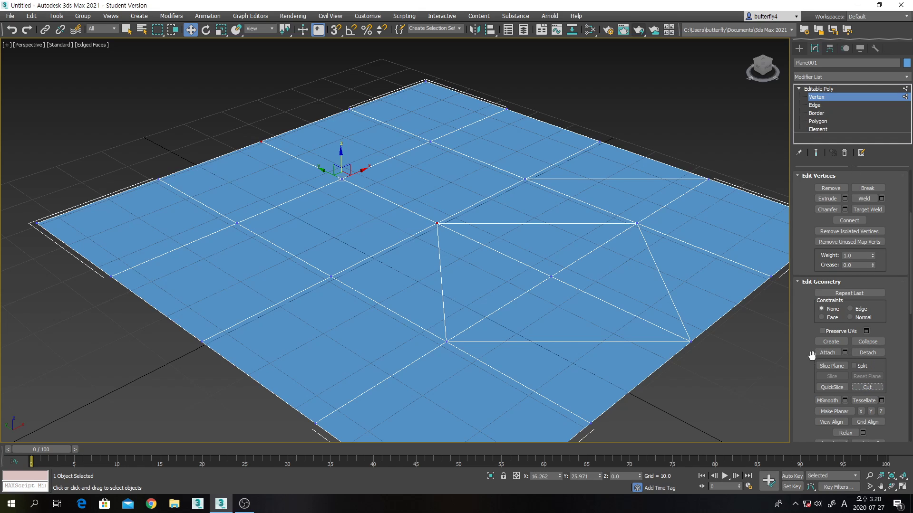
Step: Try a freehand extrusion of the leftmost interior vertex into a pyramid, and undo it
left_click(829, 198)
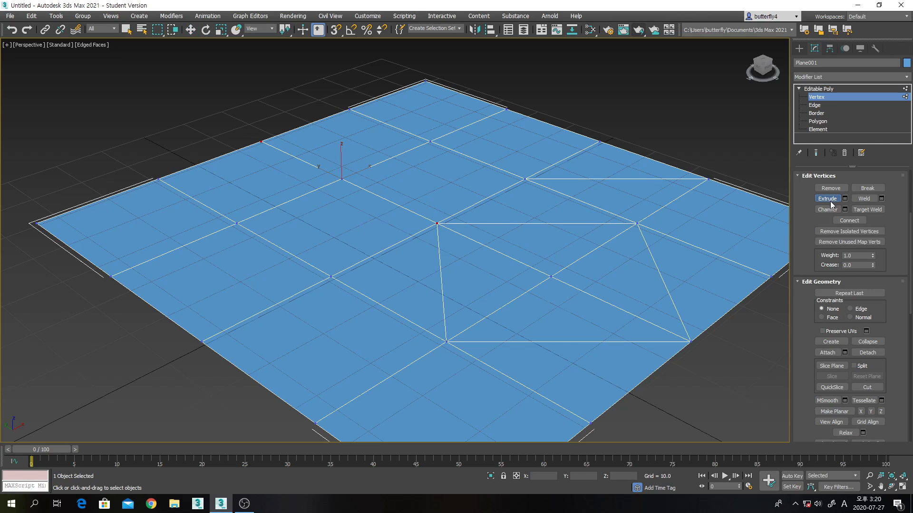
left_click(237, 222)
left_click_drag(237, 218, 345, 143)
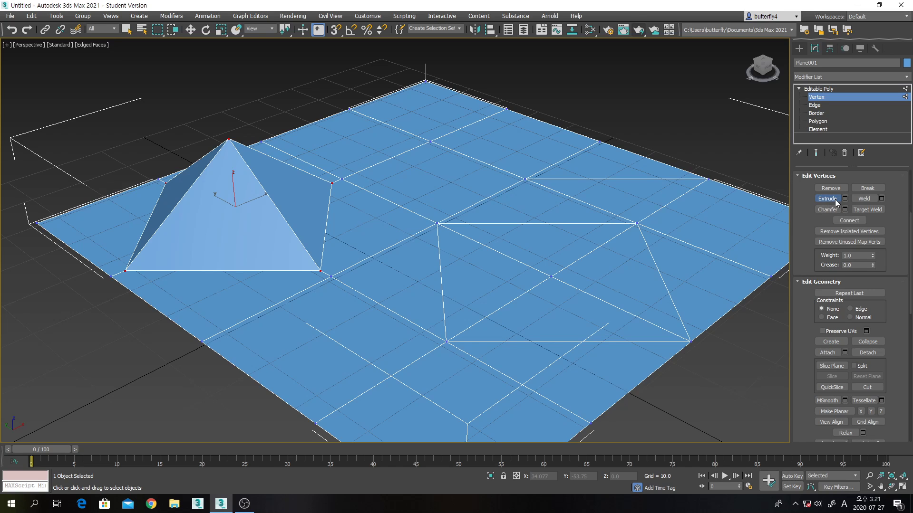
key("ctrl+z")
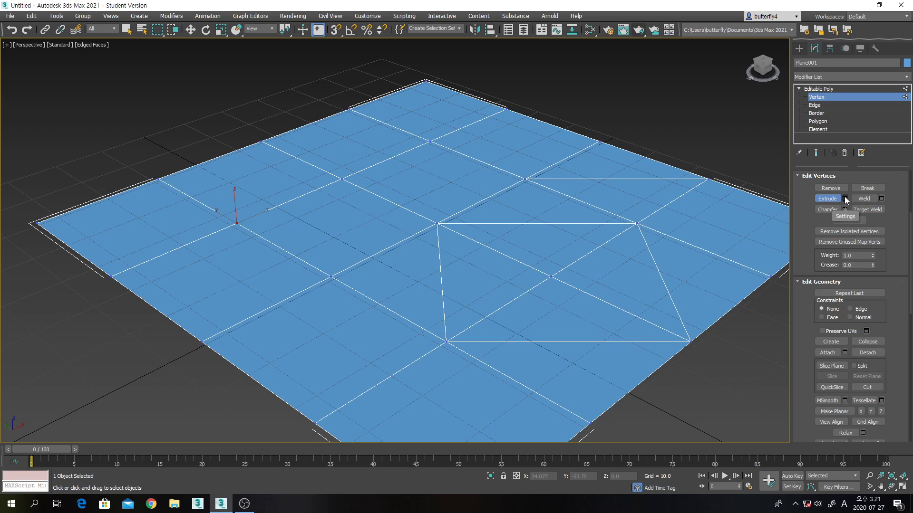
Step: Extrude the leftmost interior vertex with a height of 10 and a width of 22.398
left_click(844, 198)
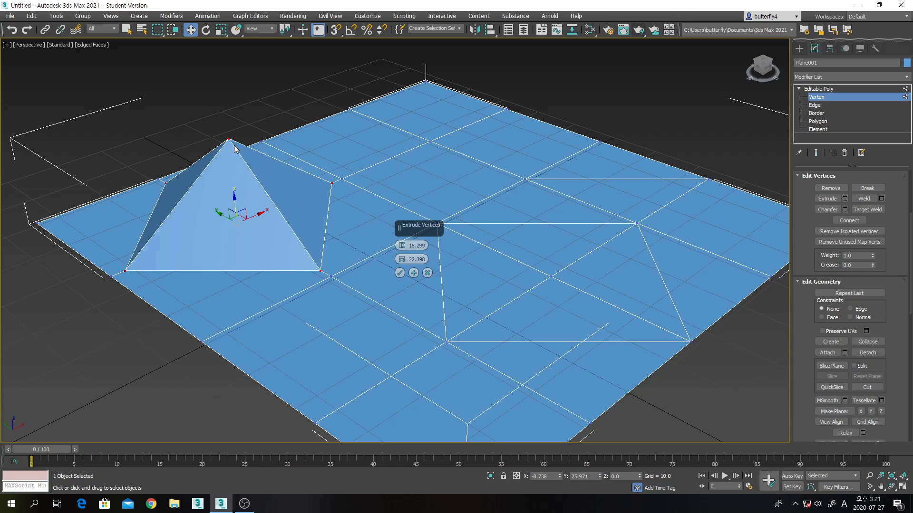
left_click(415, 245)
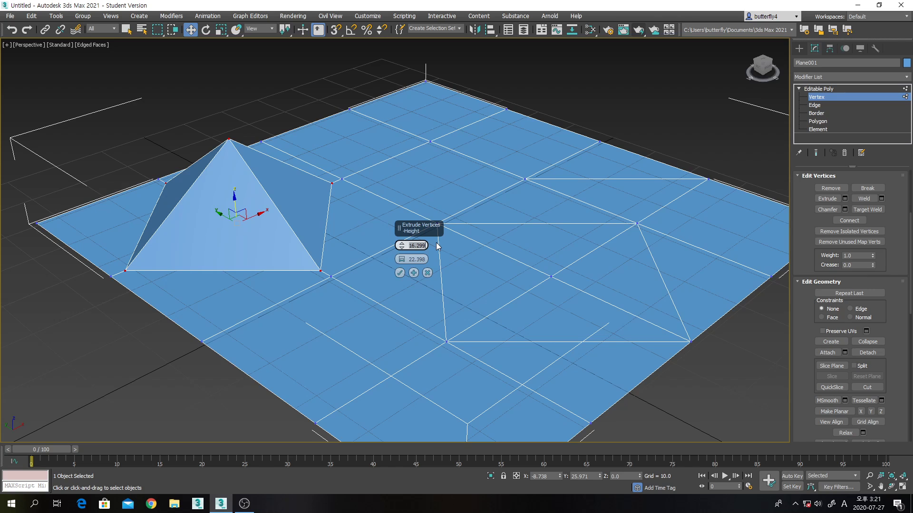
key("Return")
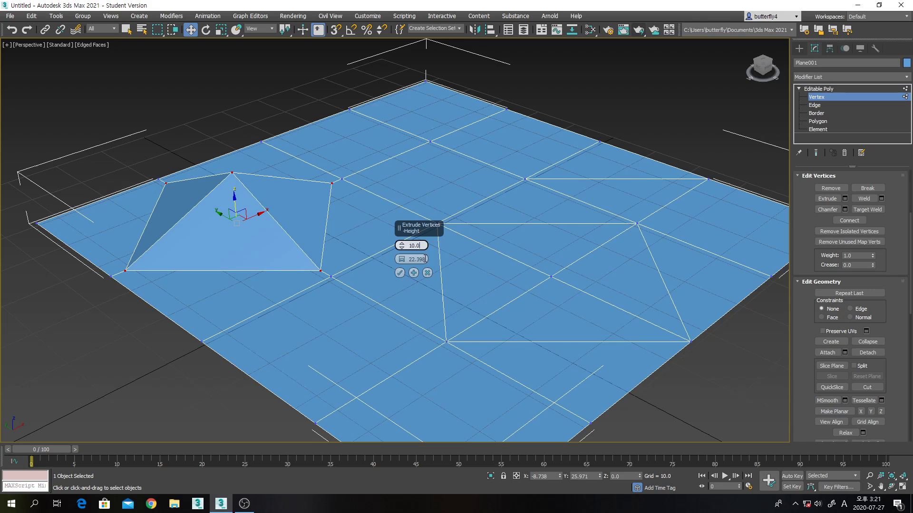
left_click(423, 260)
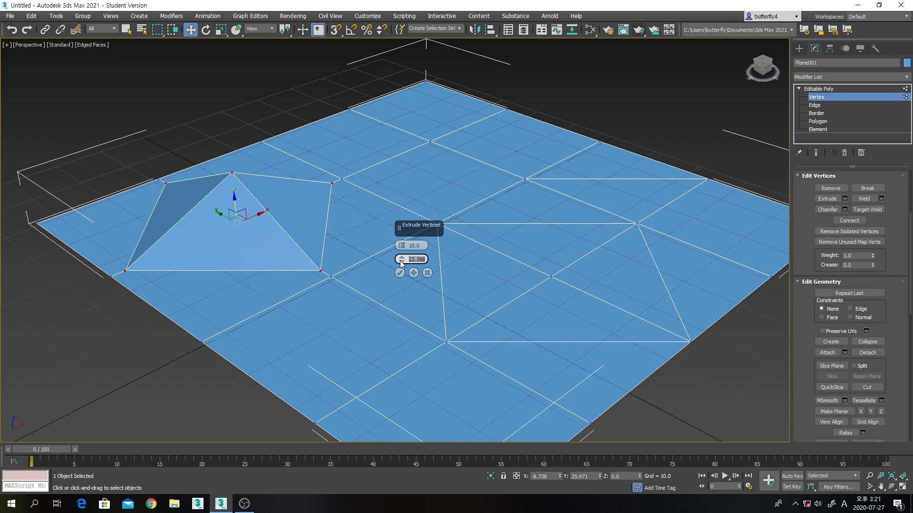
key("Return")
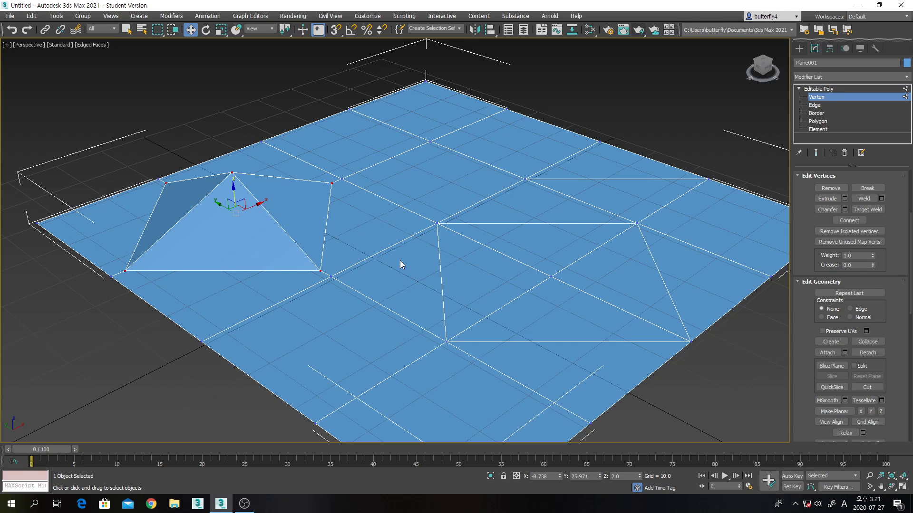
Step: Extrude the pyramid's apex vertex again with a height of 10 and a width of 15
left_click(212, 184)
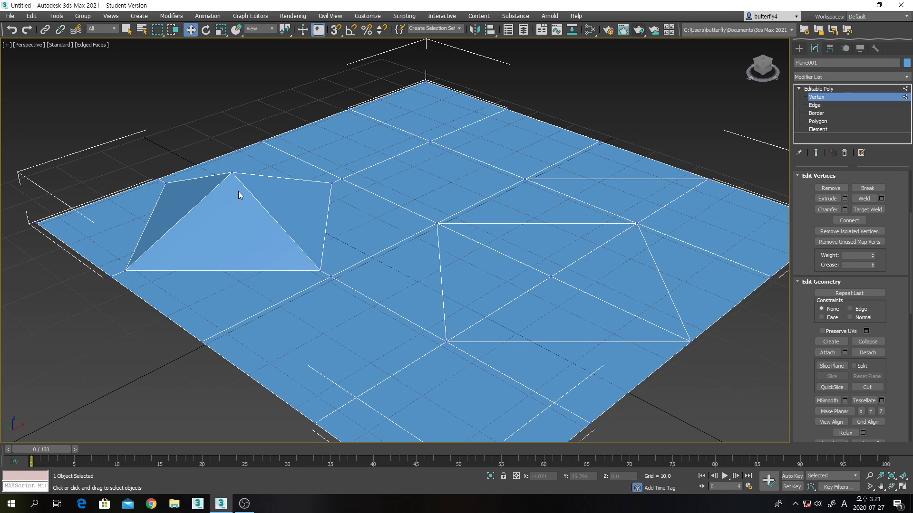
left_click(233, 175)
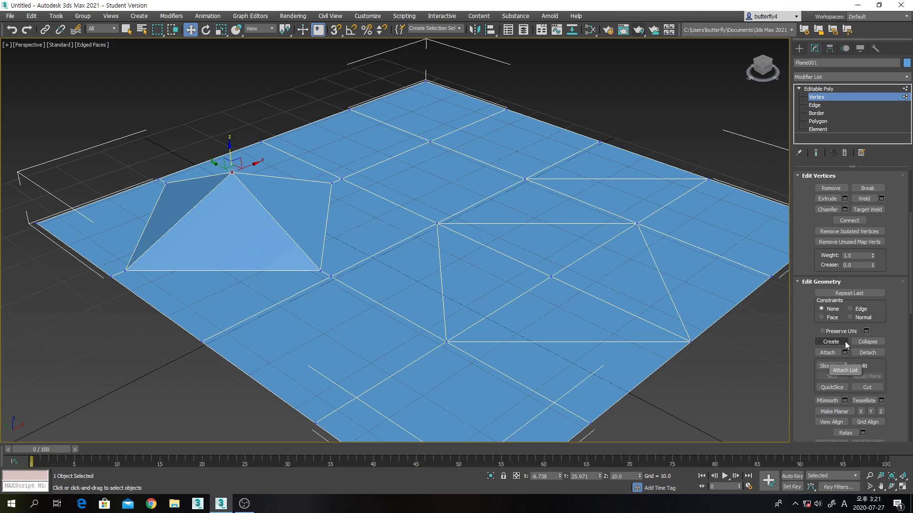
left_click(845, 199)
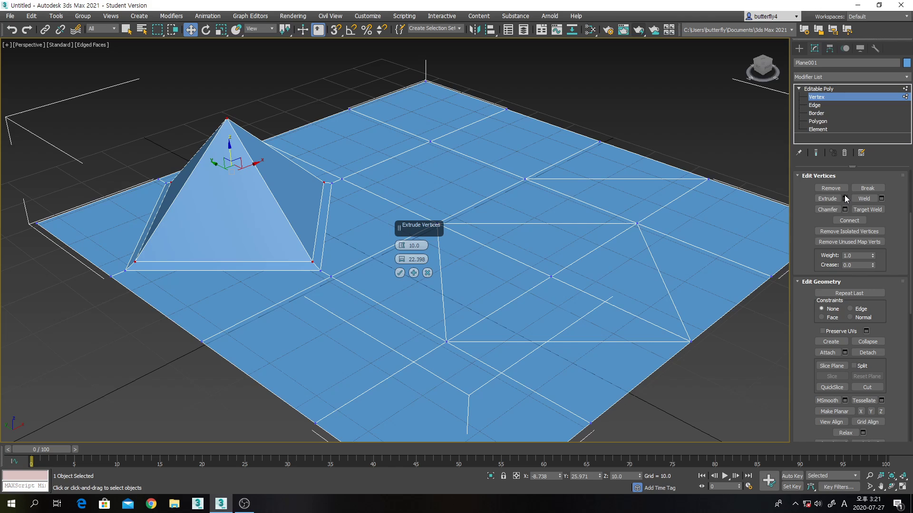
left_click(411, 245)
left_click(418, 260)
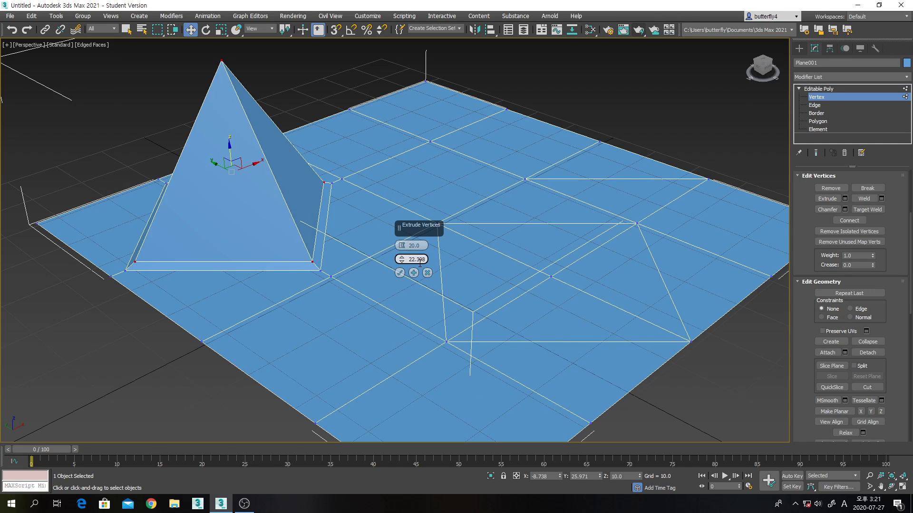
left_click(409, 246)
type("10.0")
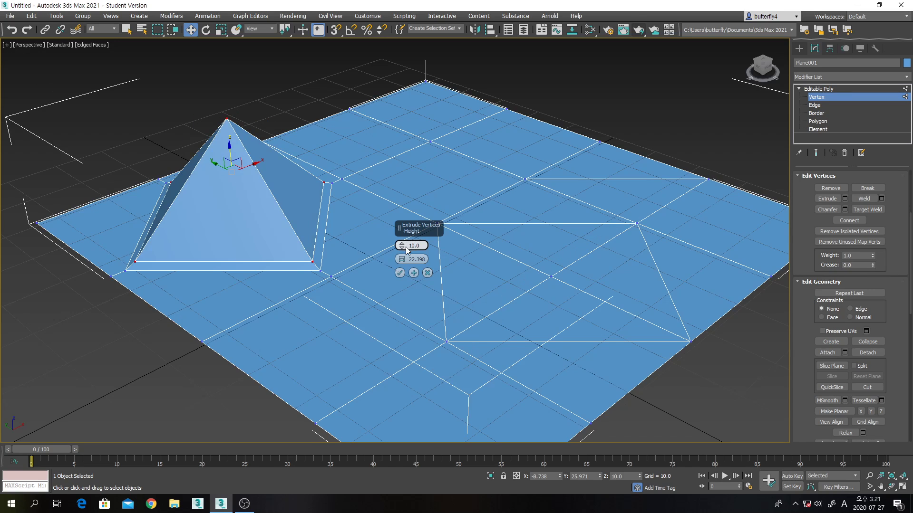
left_click(402, 261)
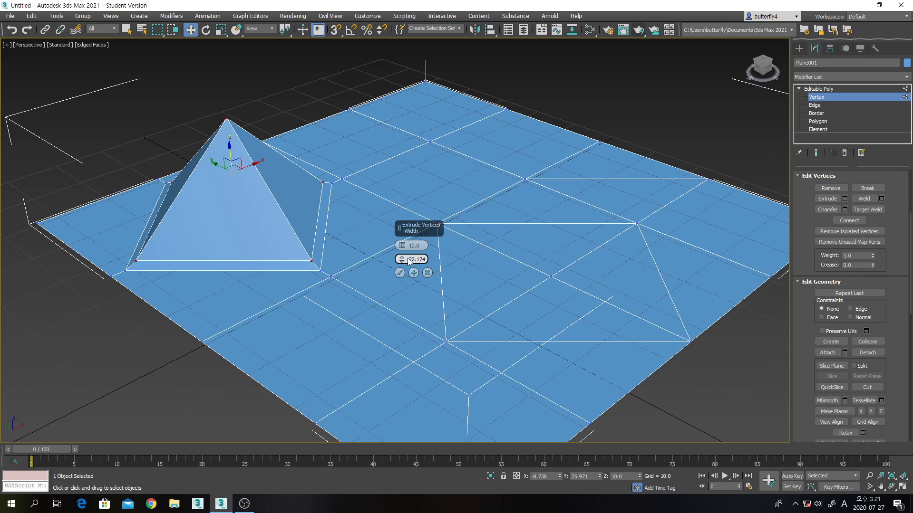
left_click_drag(410, 259, 427, 258)
type("15")
left_click(399, 274)
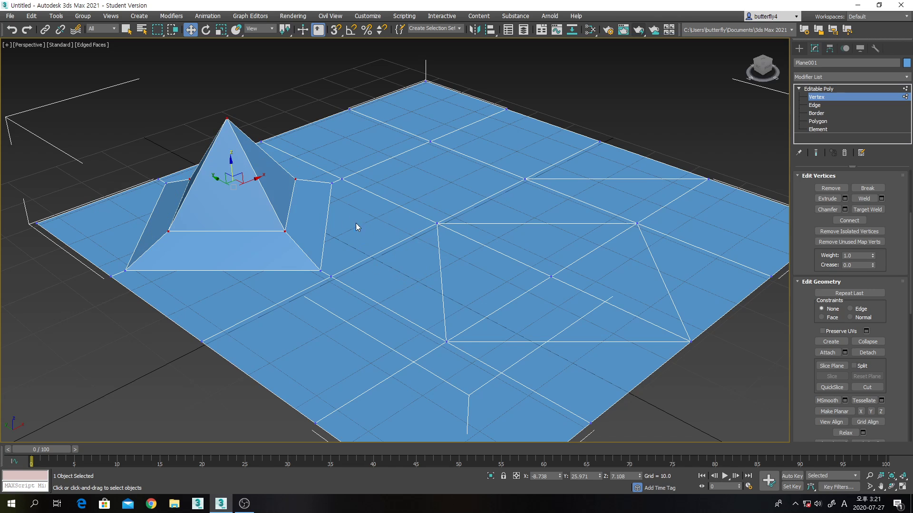
Step: Extrude the pyramid's apex vertex with a height of 5 and a width of 20
left_click(227, 120)
left_click(844, 199)
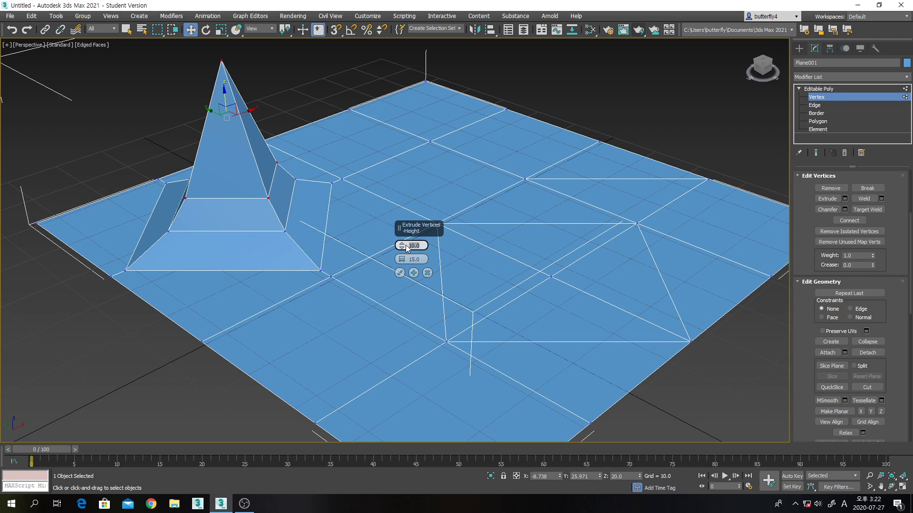
type("5.0")
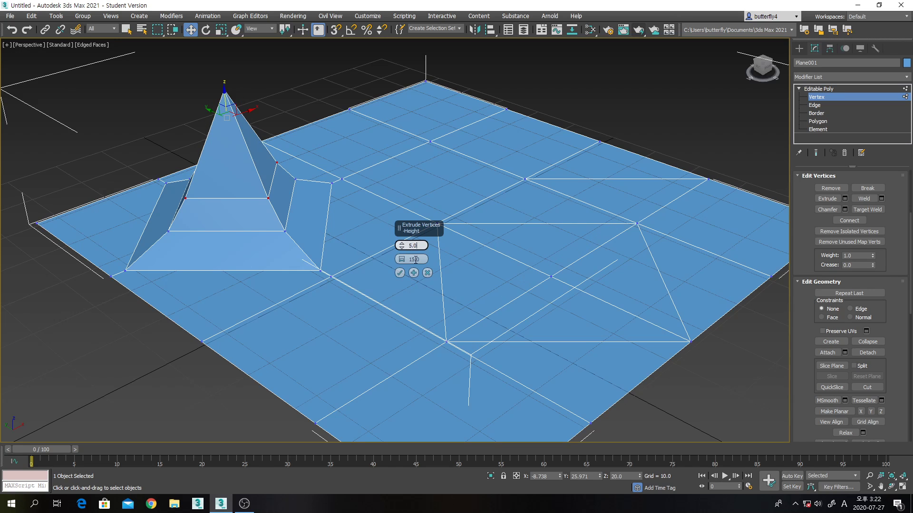
left_click(409, 259)
double_click(421, 259)
type("20")
left_click(398, 273)
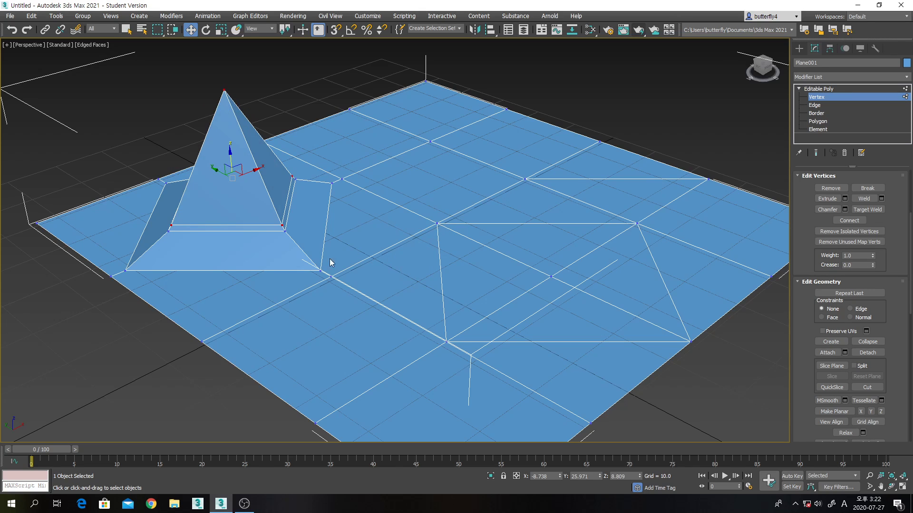
Step: Select the pyramid's four base corner vertices together with the neighbouring plane vertex beside each one
scroll(302, 233, "up", 6)
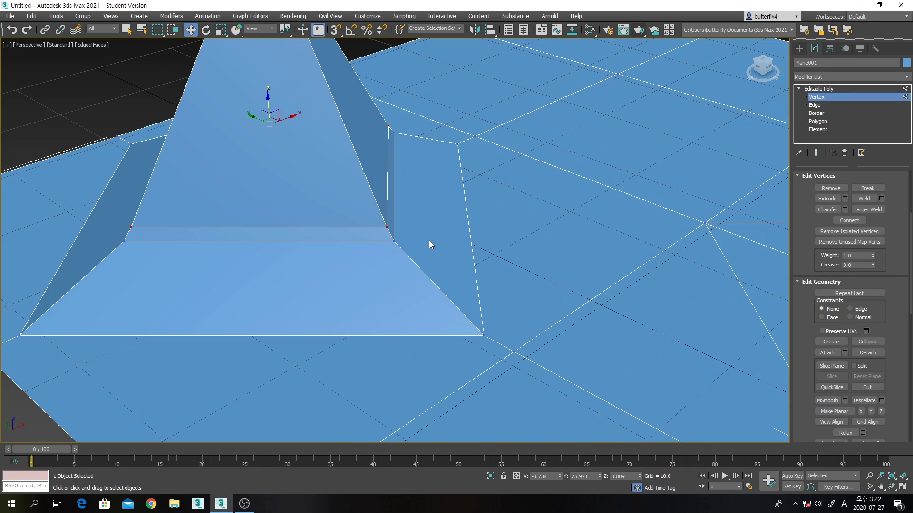
scroll(422, 234, "down", 5)
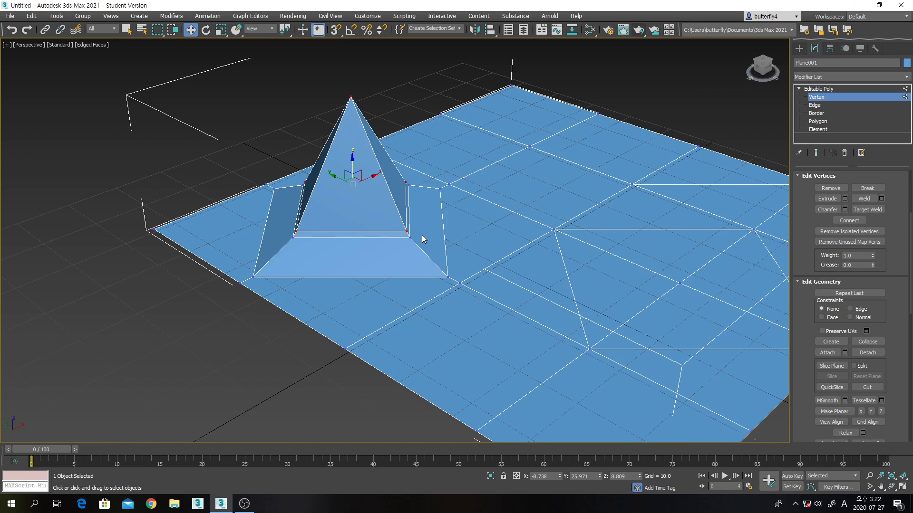
middle_click_drag(421, 235, 424, 261)
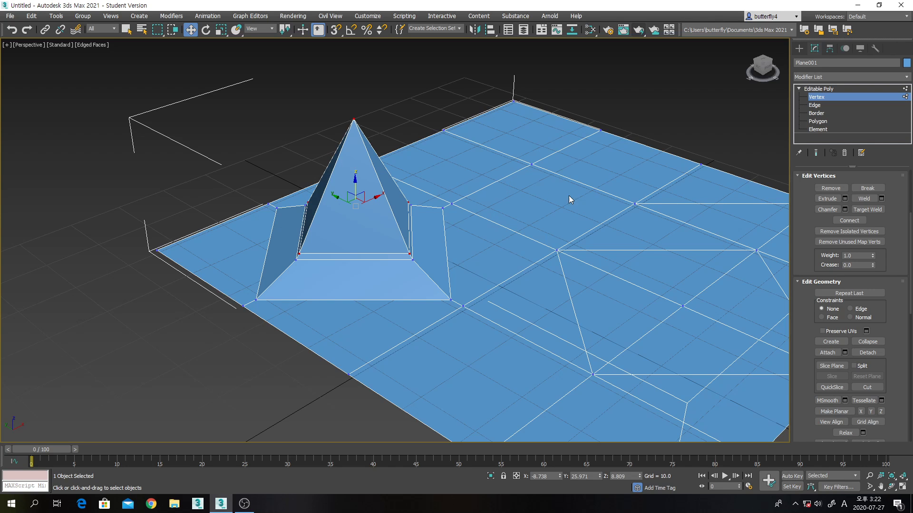
middle_click_drag(598, 187, 542, 179)
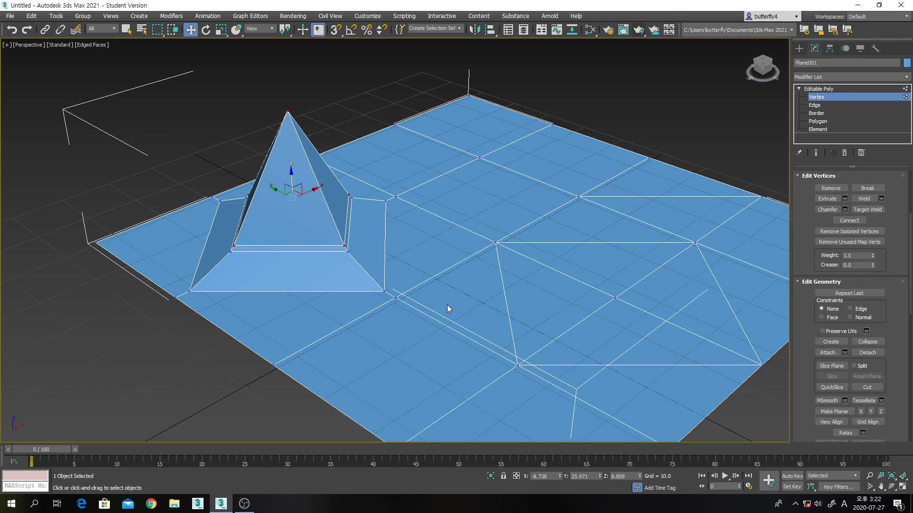
left_click(395, 298)
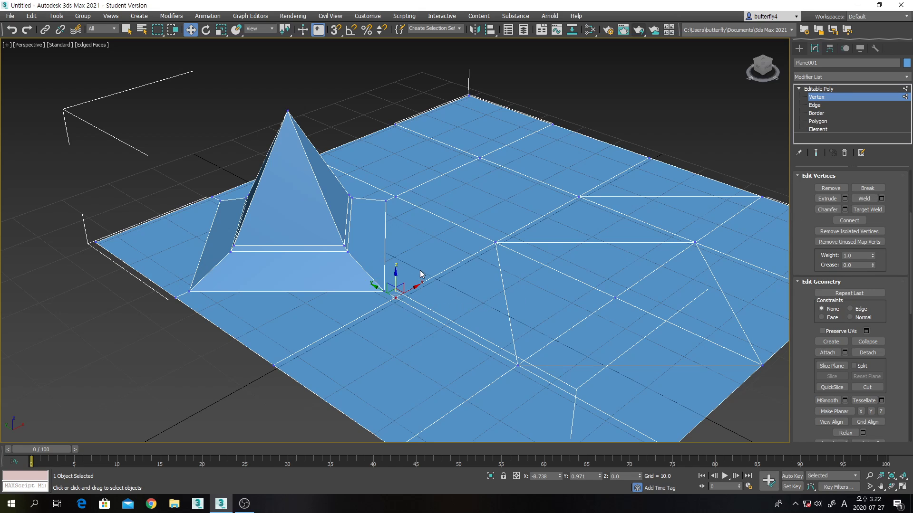
left_click(384, 291, "ctrl")
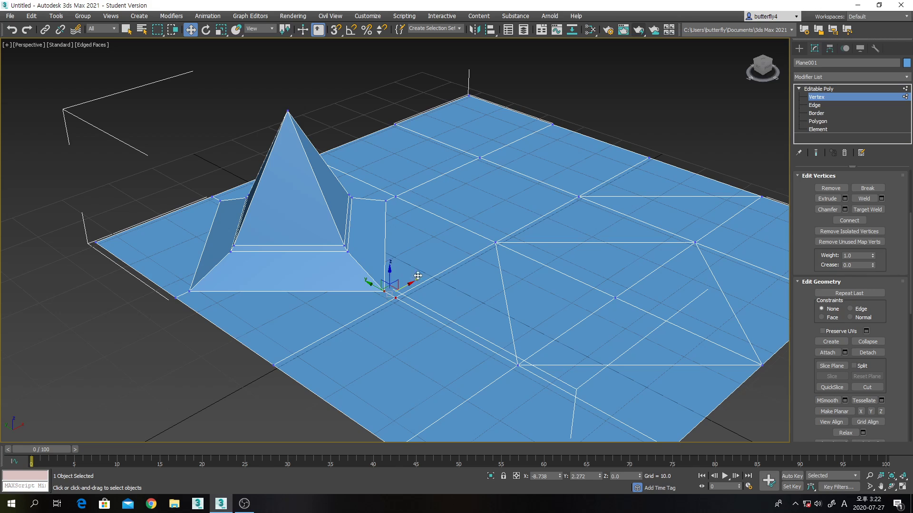
left_click(386, 203, "ctrl")
left_click(394, 196, "ctrl")
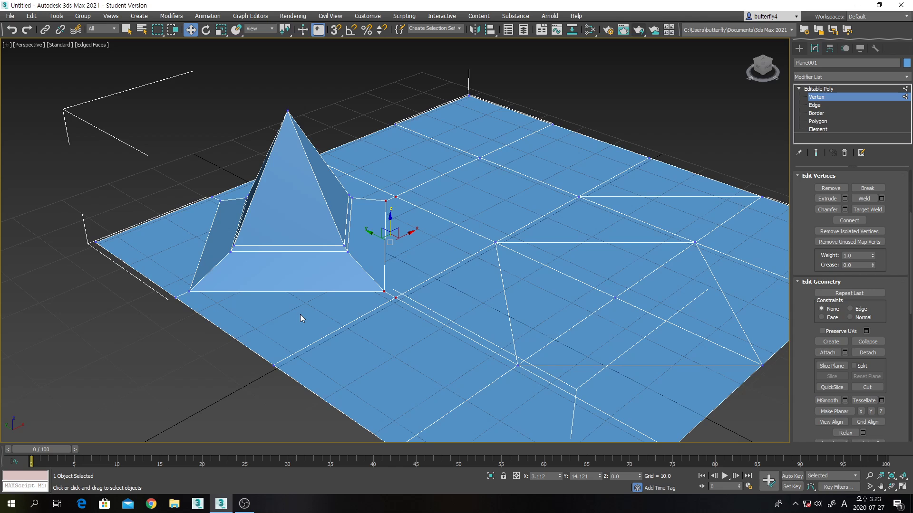
middle_click_drag(302, 316, 350, 316)
left_click(254, 290, "ctrl")
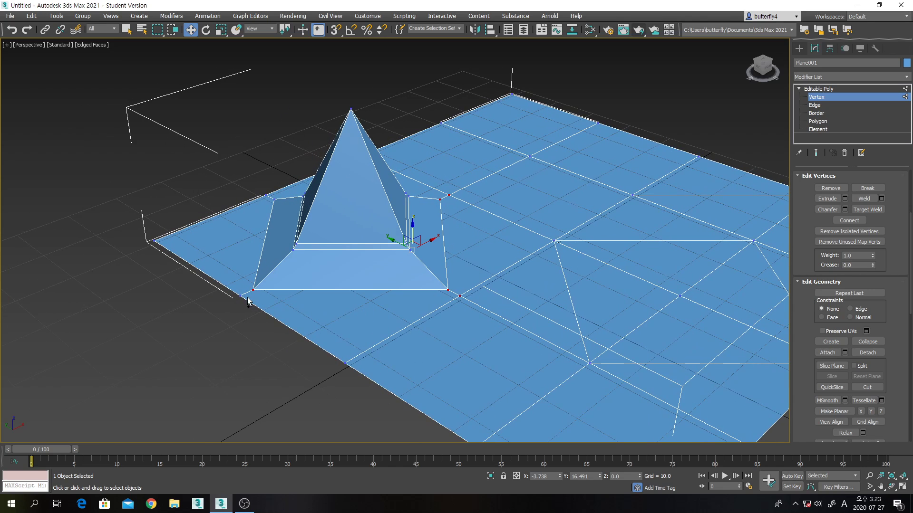
left_click(240, 296, "ctrl")
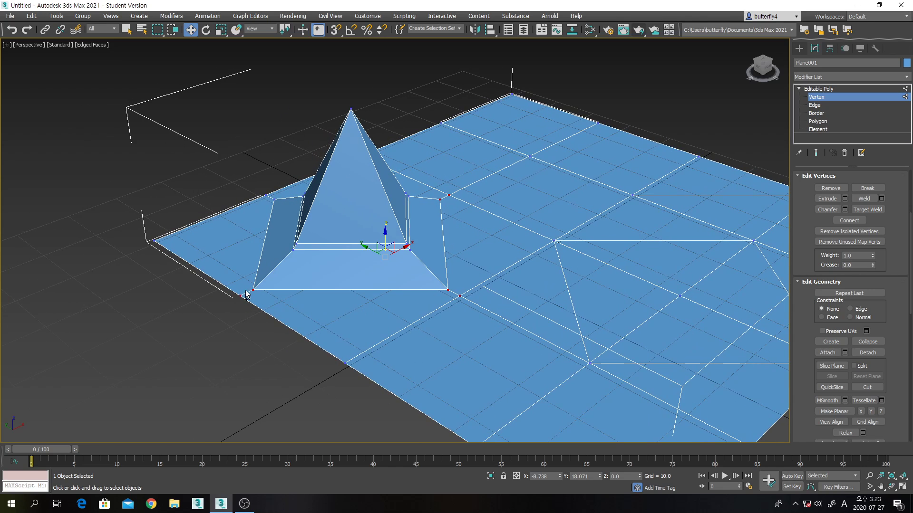
left_click(275, 199, "ctrl")
left_click(266, 196, "ctrl")
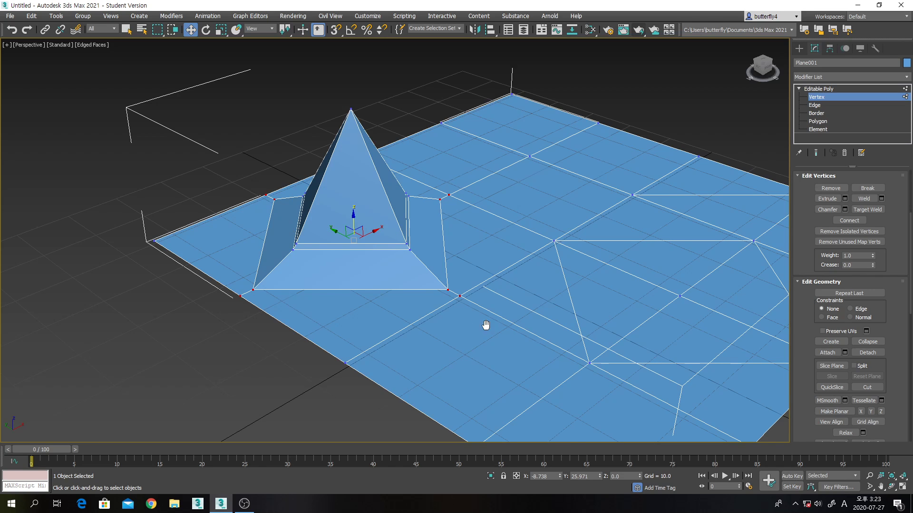
Step: Try to weld the four selected vertex pairs with the current threshold and check the corners up close
middle_click_drag(485, 325, 518, 310)
scroll(518, 311, "down", 2)
middle_click_drag(576, 325, 546, 309)
scroll(518, 306, "up", 3)
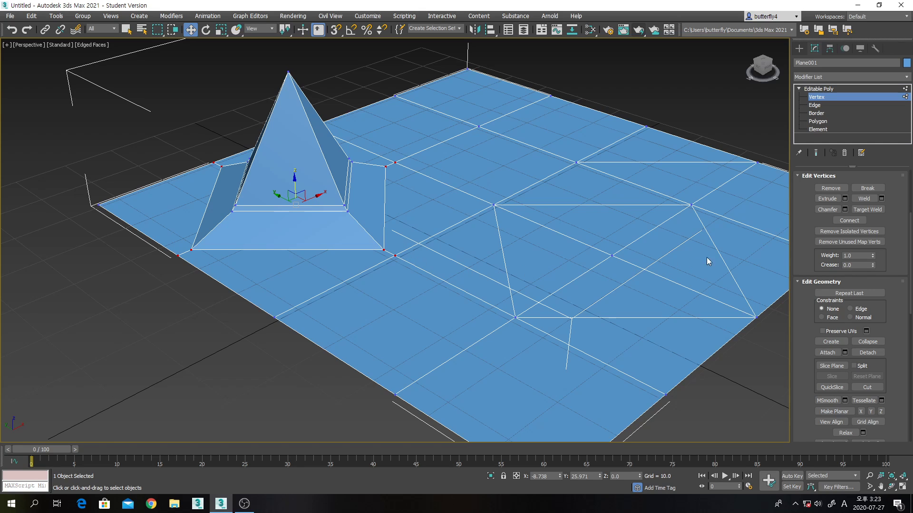
left_click(864, 199)
scroll(392, 252, "up", 4)
middle_click_drag(392, 252, 538, 232)
scroll(410, 245, "up", 3)
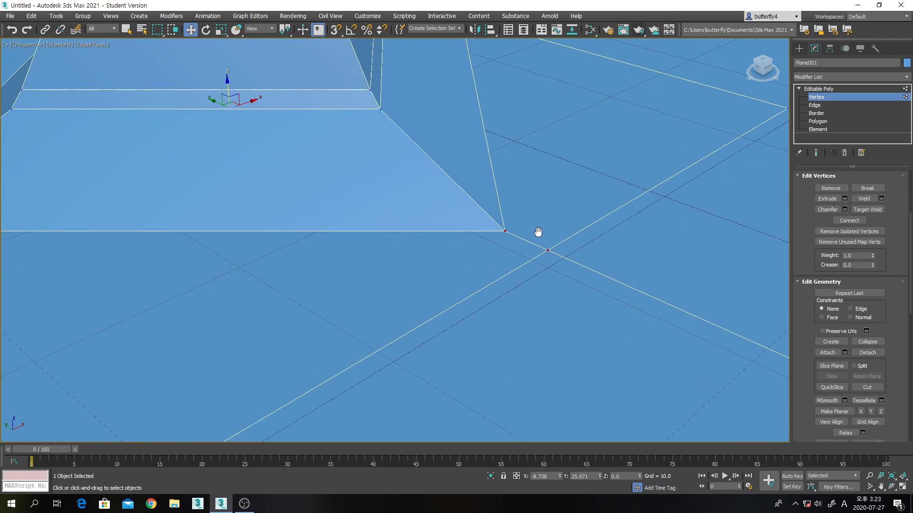
scroll(538, 233, "down", 4)
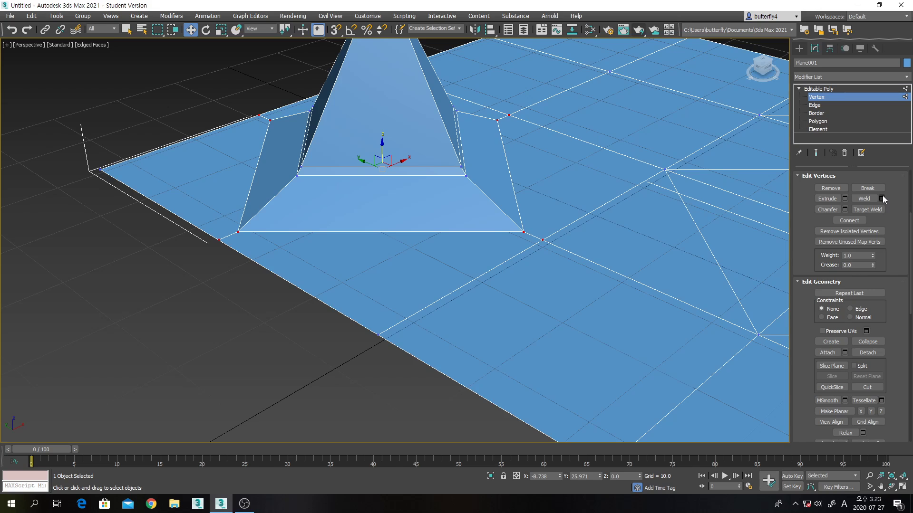
Step: Weld the four selected vertex pairs at the pyramid's base with a weld threshold of 2.96
left_click(881, 199)
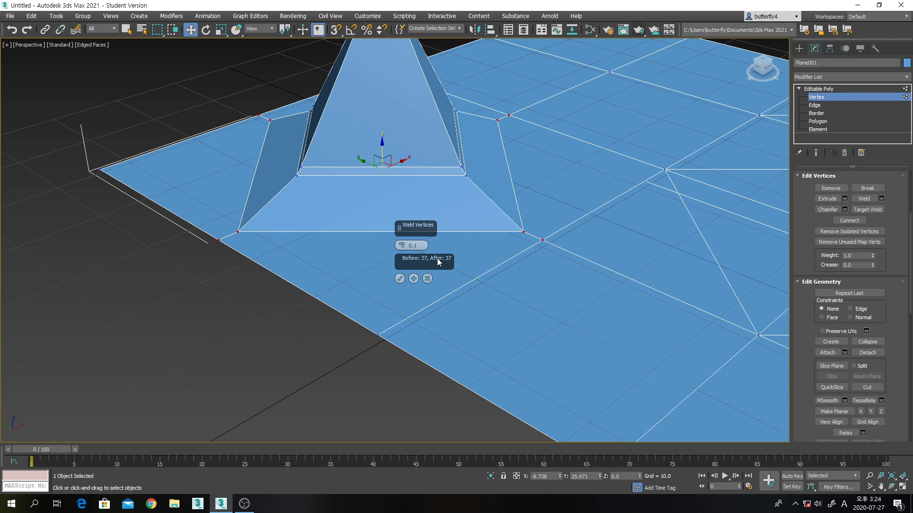
middle_click_drag(581, 272, 428, 250)
scroll(451, 275, "down", 2)
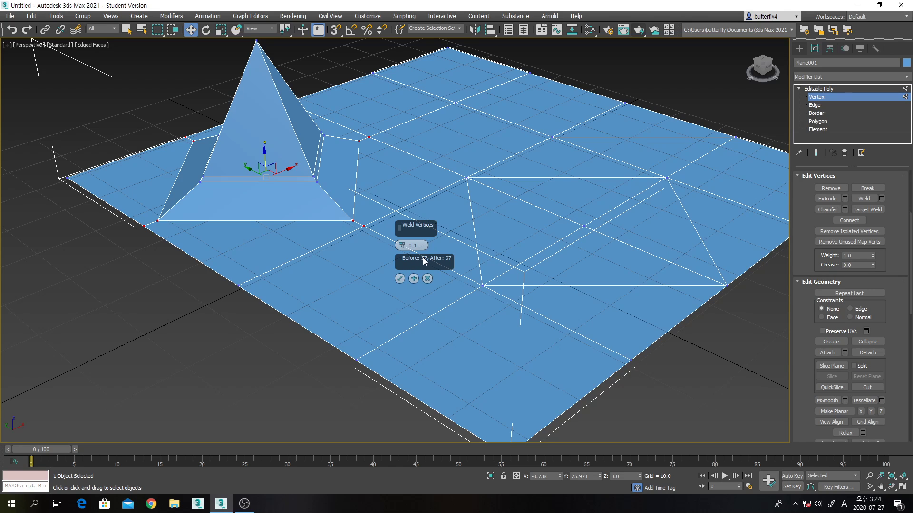
left_click_drag(400, 246, 401, 243)
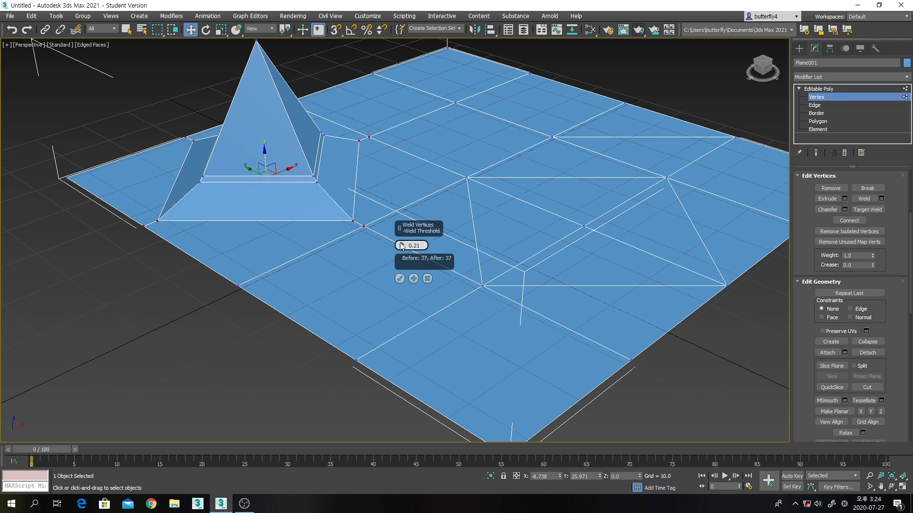
left_click_drag(401, 246, 401, 229)
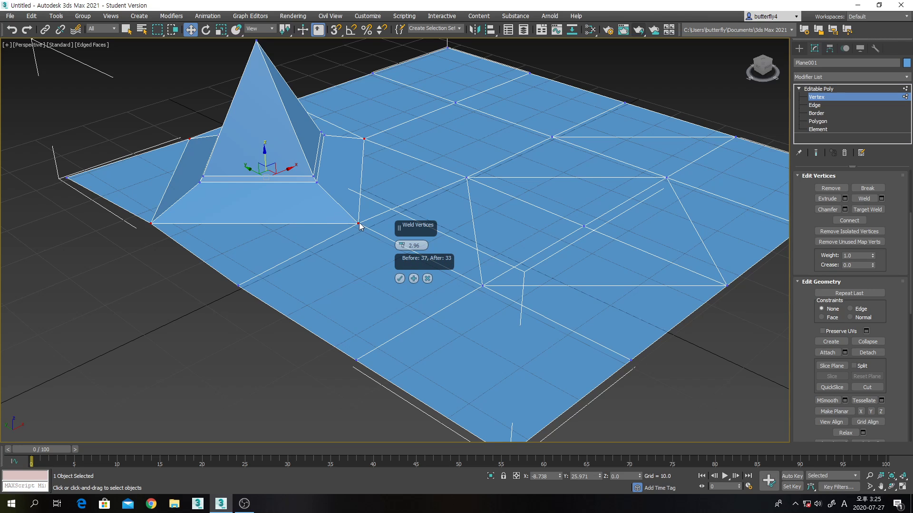
left_click(399, 279)
Step: Extrude the rearmost interior vertex of the plane into a second pyramid with a height of 13.099 and a width of 23.8
middle_click_drag(552, 255, 515, 336)
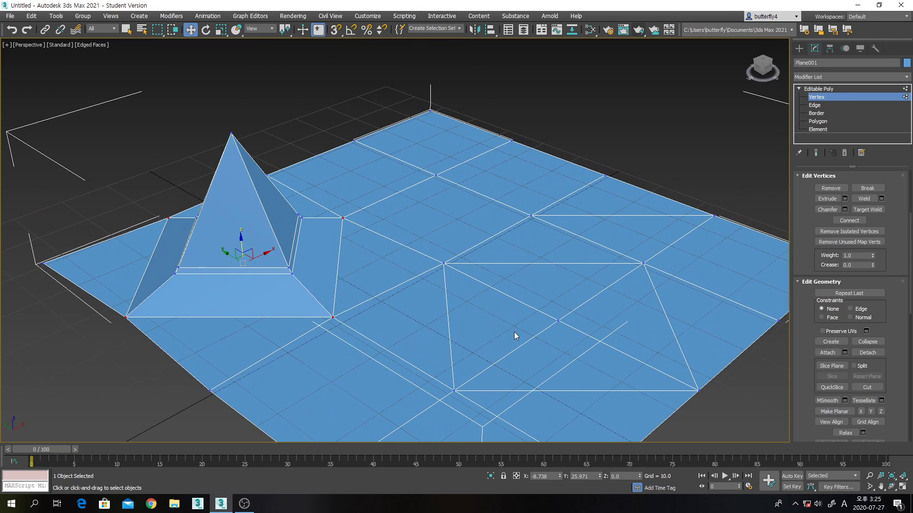
left_click(437, 177)
left_click(845, 199)
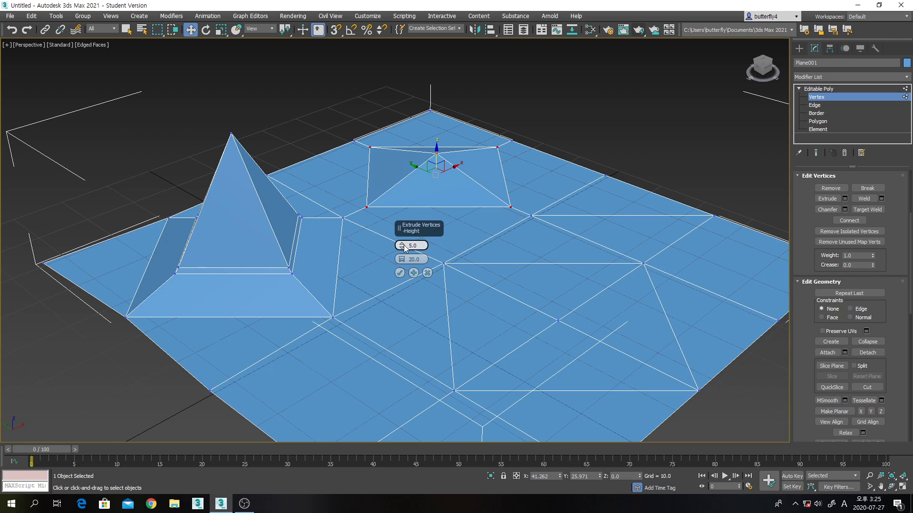
left_click_drag(404, 247, 401, 207)
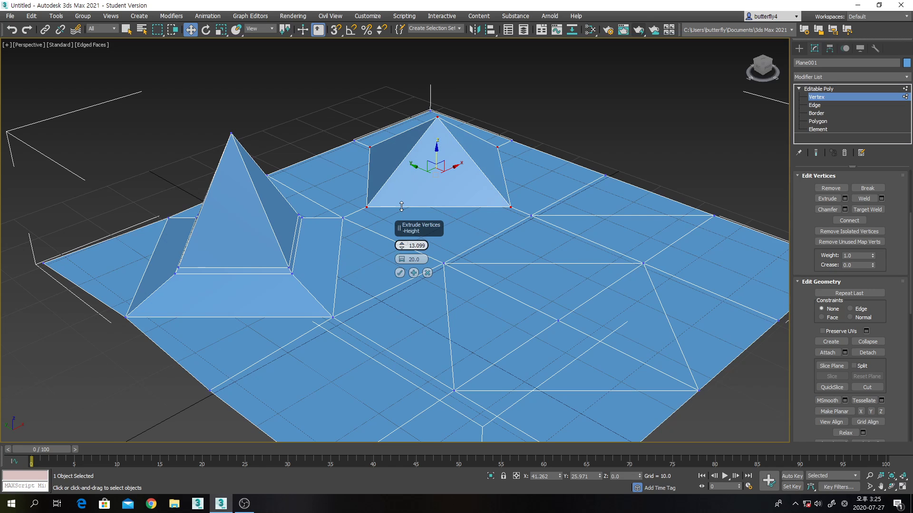
left_click_drag(402, 259, 402, 239)
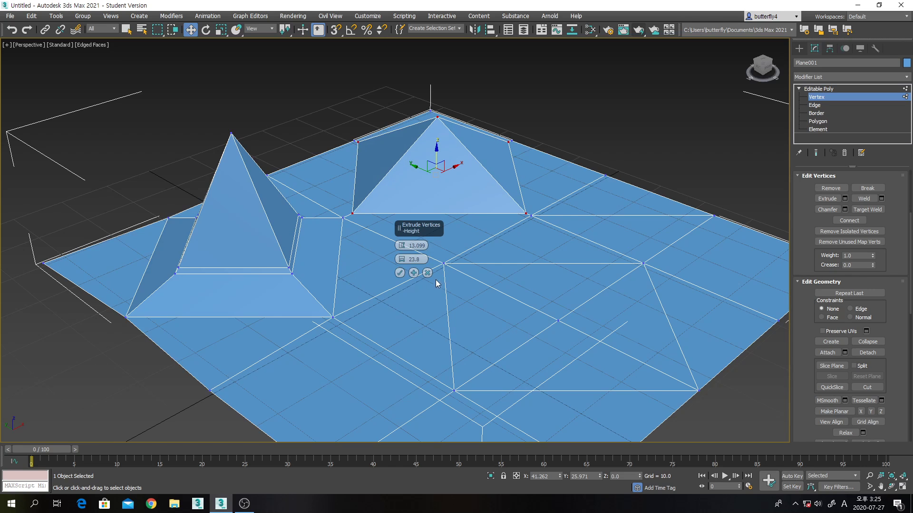
left_click(399, 272)
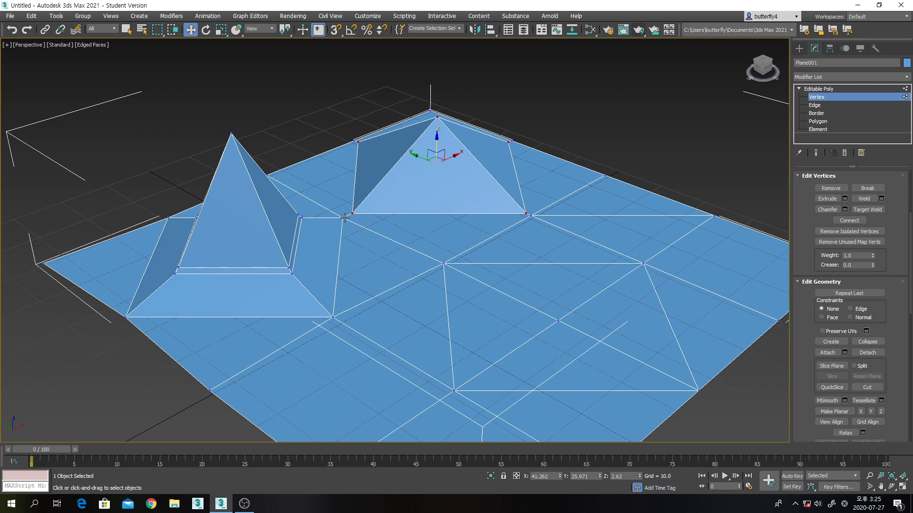
Step: Target-weld the second pyramid's front-right base corner to the plane vertex just beside it, and undo the weld
middle_click_drag(515, 246, 512, 267)
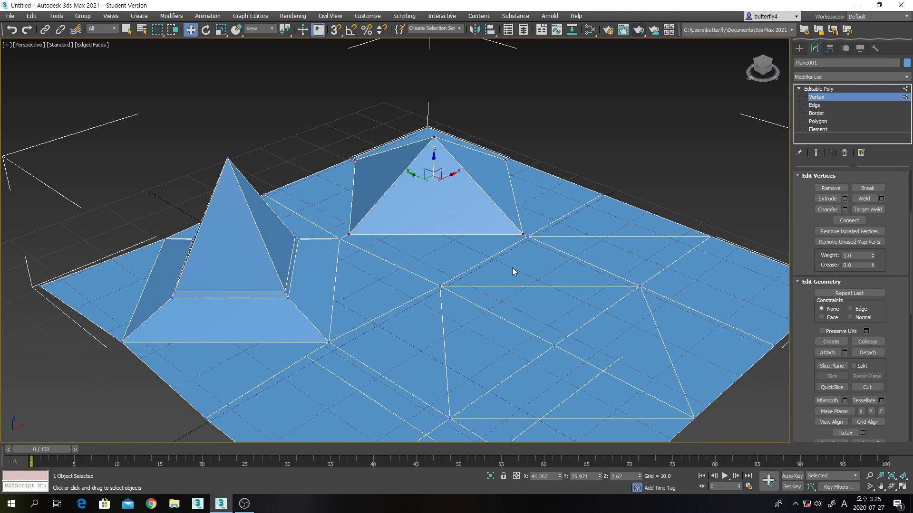
left_click(891, 486)
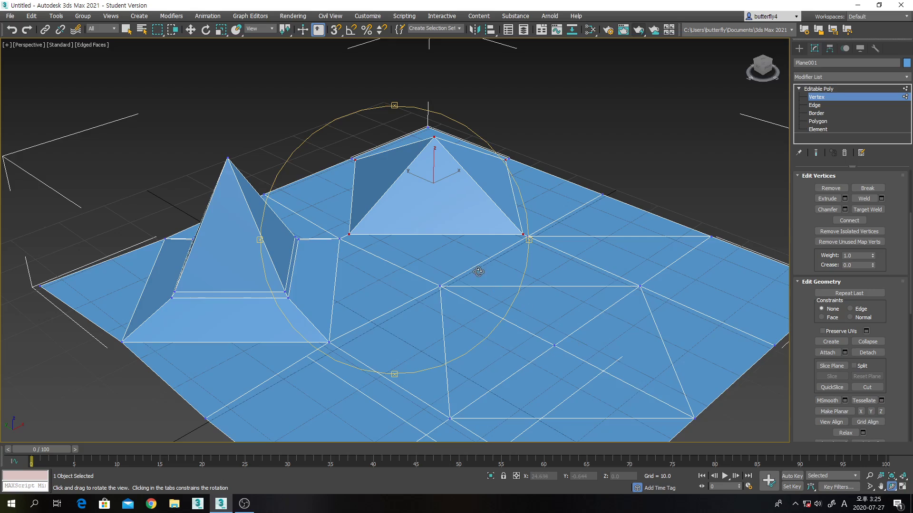
left_click_drag(479, 269, 462, 303)
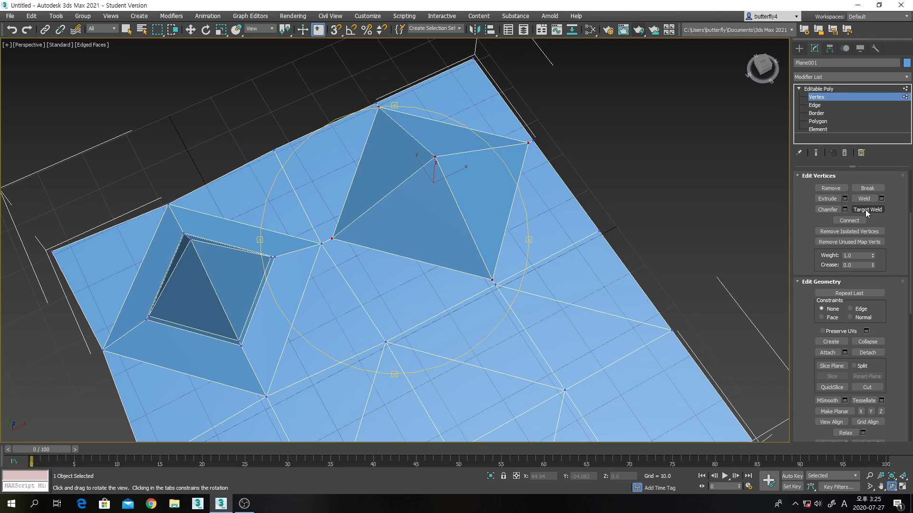
key("w")
left_click(538, 210)
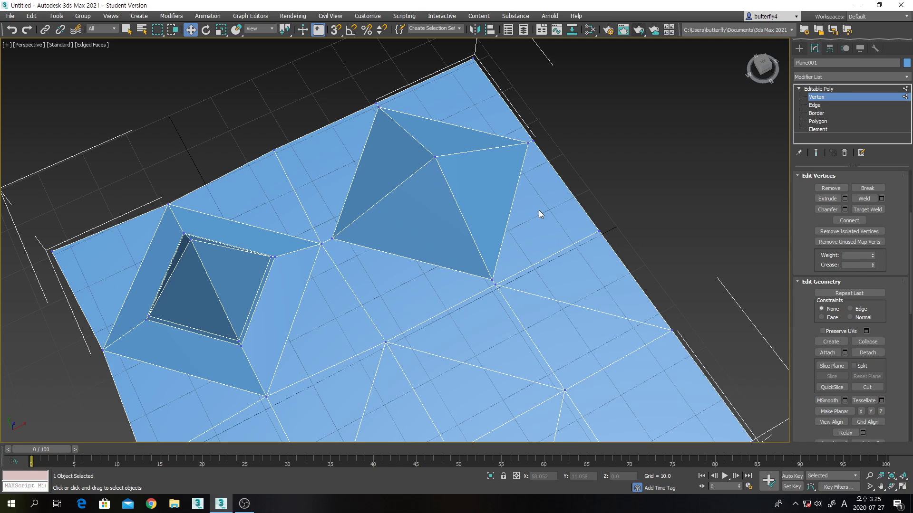
left_click(859, 209)
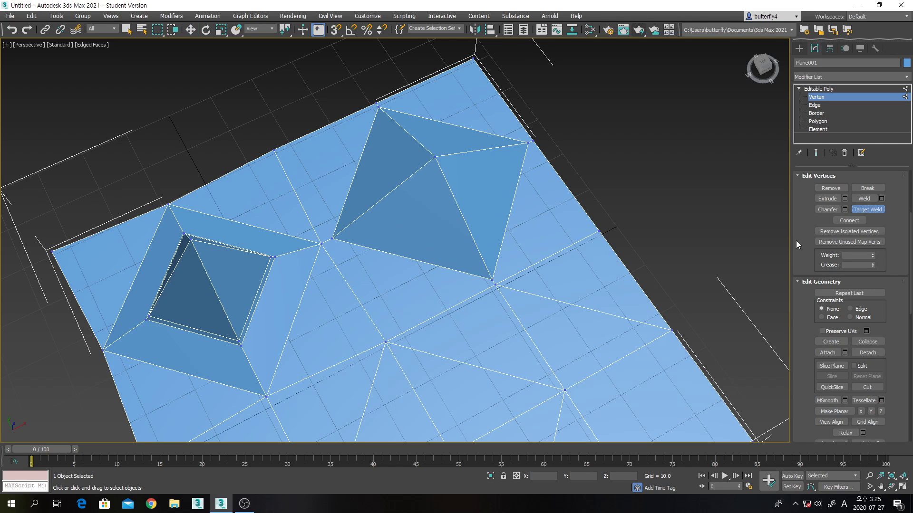
scroll(506, 285, "up", 5)
middle_click_drag(508, 278, 515, 256)
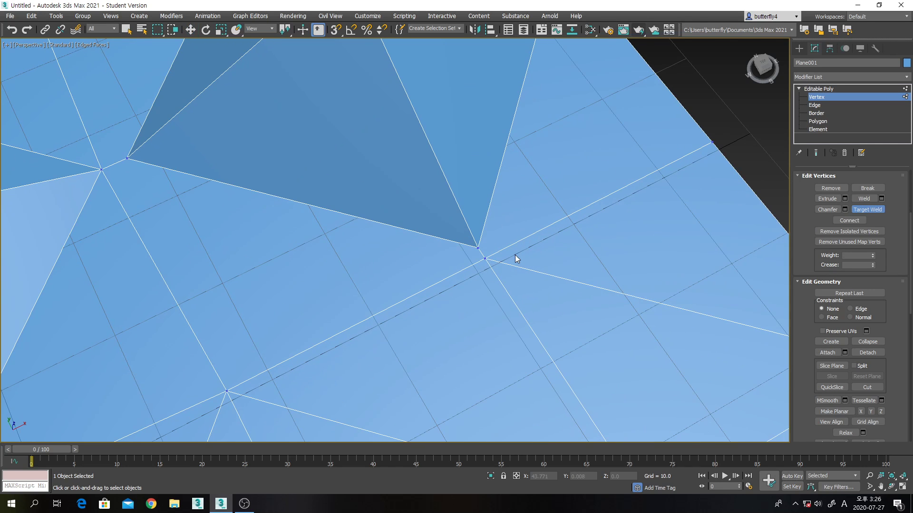
left_click(479, 249)
left_click(484, 259)
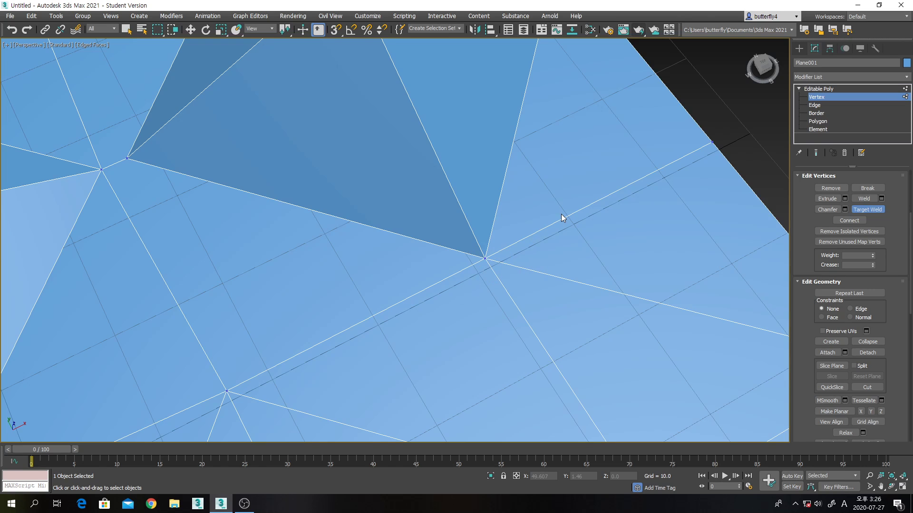
key("ctrl+z")
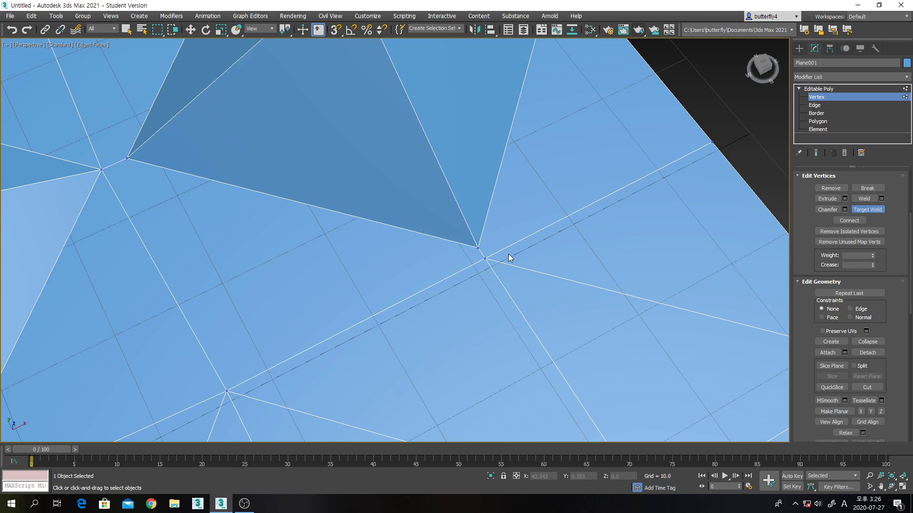
left_click(478, 248)
middle_click_drag(570, 333, 574, 236)
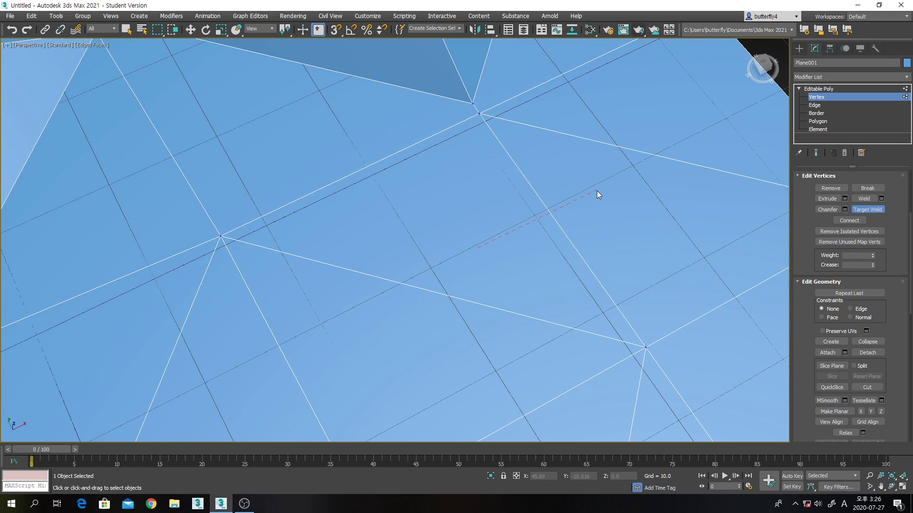
middle_click_drag(597, 194, 600, 276)
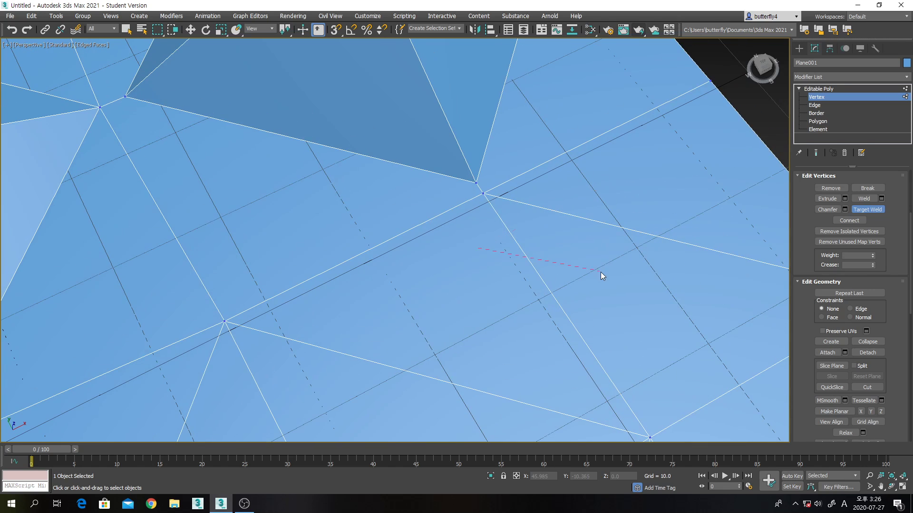
key("w")
Step: Target-weld the second pyramid's front-right base corner to the plane vertex right beside it
left_click(476, 183)
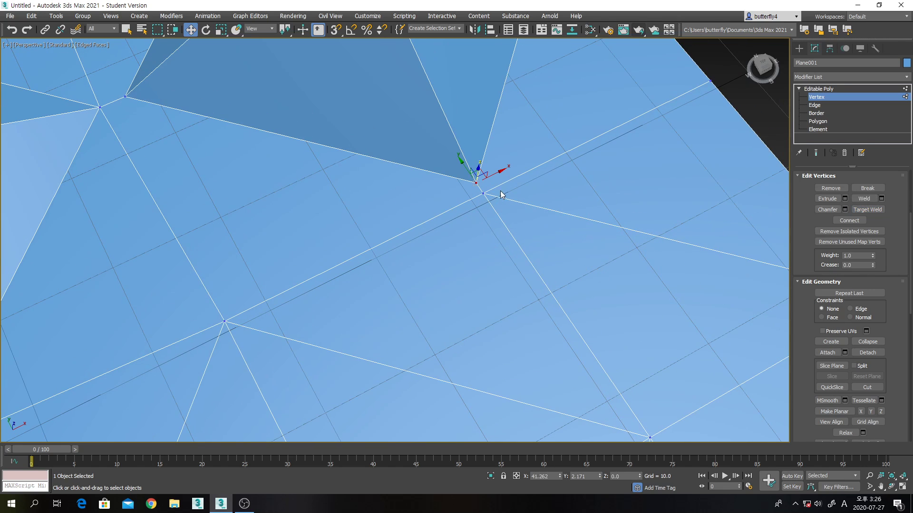
left_click(855, 209)
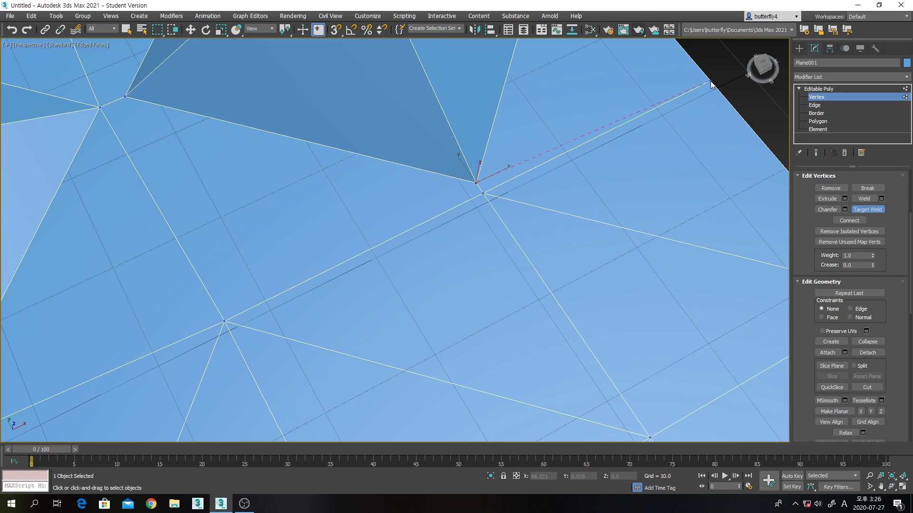
left_click(483, 193)
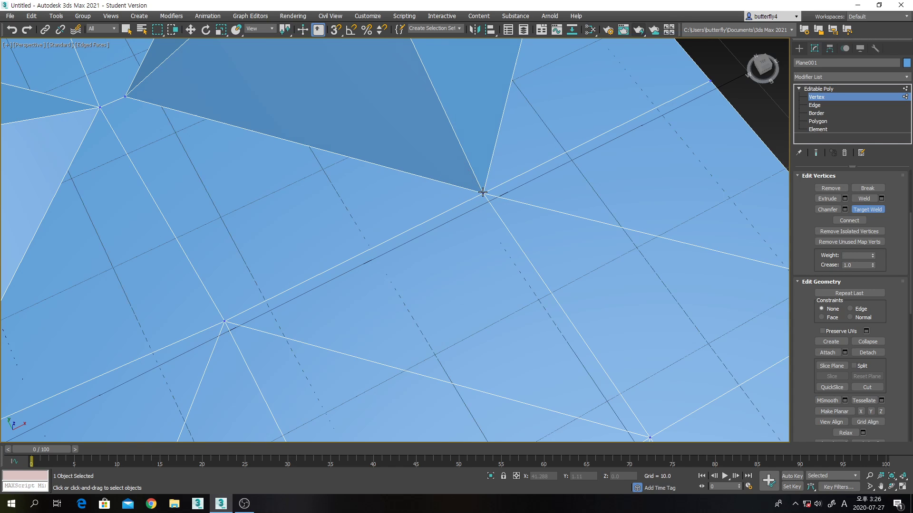
Step: Target-weld the second pyramid's rear and left base corners to their neighbouring plane vertices
middle_click_drag(587, 165, 549, 426)
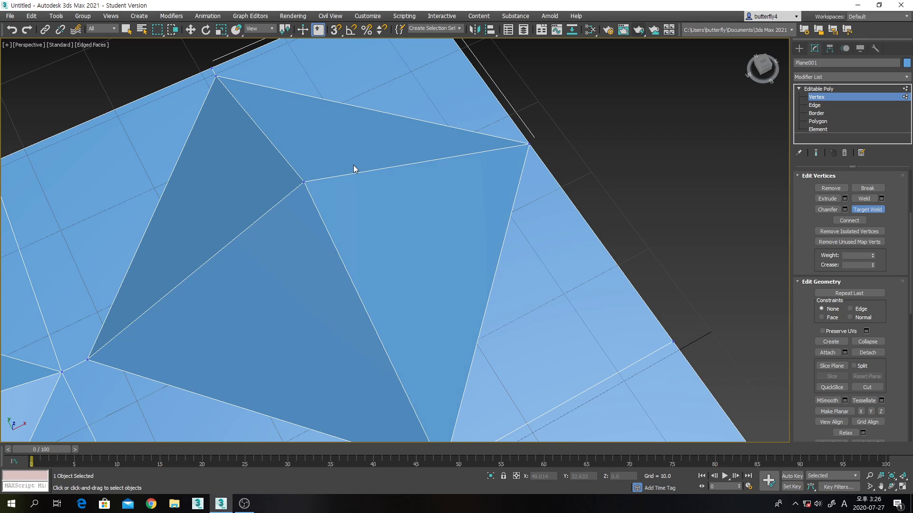
middle_click_drag(354, 167, 427, 243)
left_click(279, 138)
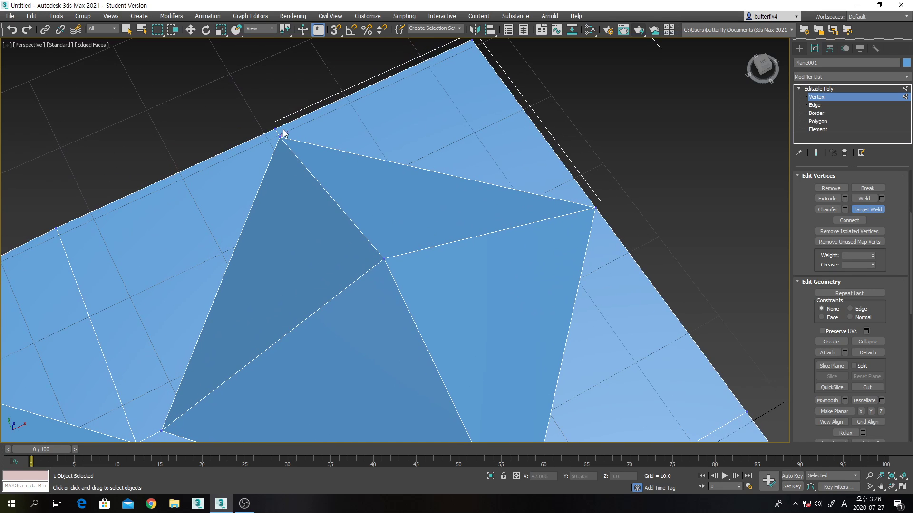
left_click(275, 129)
middle_click_drag(300, 247, 434, 169)
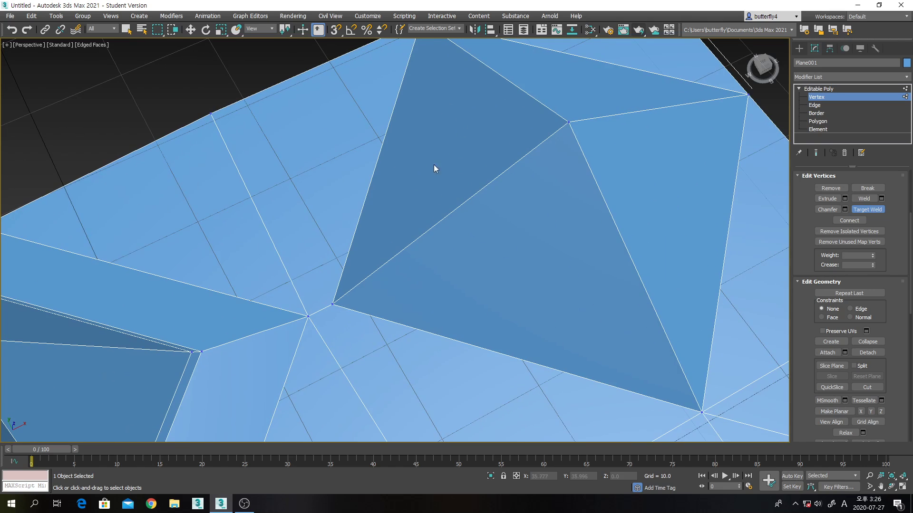
left_click(332, 305)
left_click(308, 316)
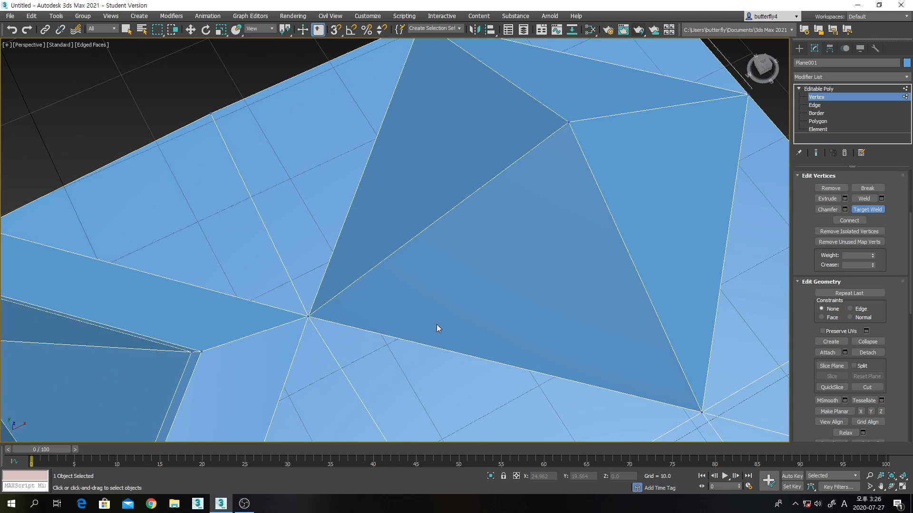
Step: Examine both pyramids and the welded base corners from above and from a low angle, and end Target Weld
scroll(433, 304, "down", 3)
middle_click_drag(471, 293, 463, 292)
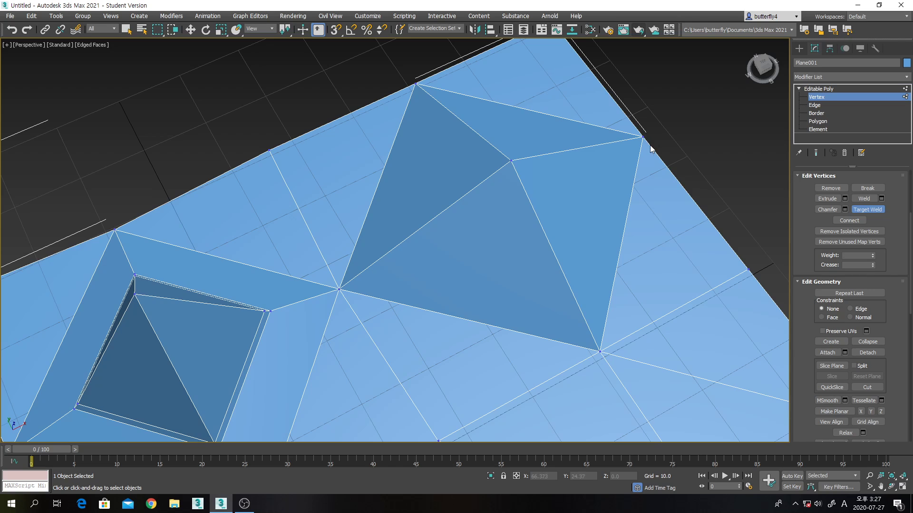
left_click(865, 209)
scroll(664, 242, "down", 4)
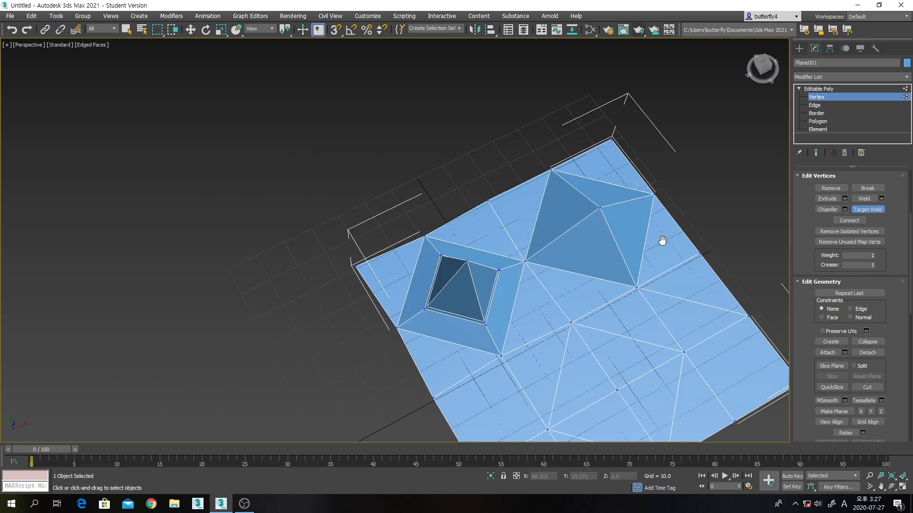
middle_click_drag(663, 241, 591, 195)
scroll(592, 195, "up", 3)
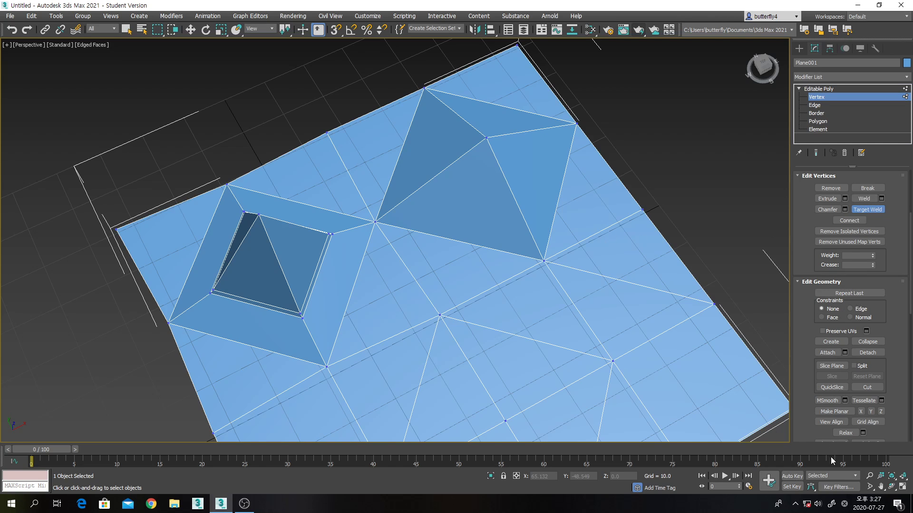
left_click(891, 487)
left_click_drag(490, 332, 428, 224)
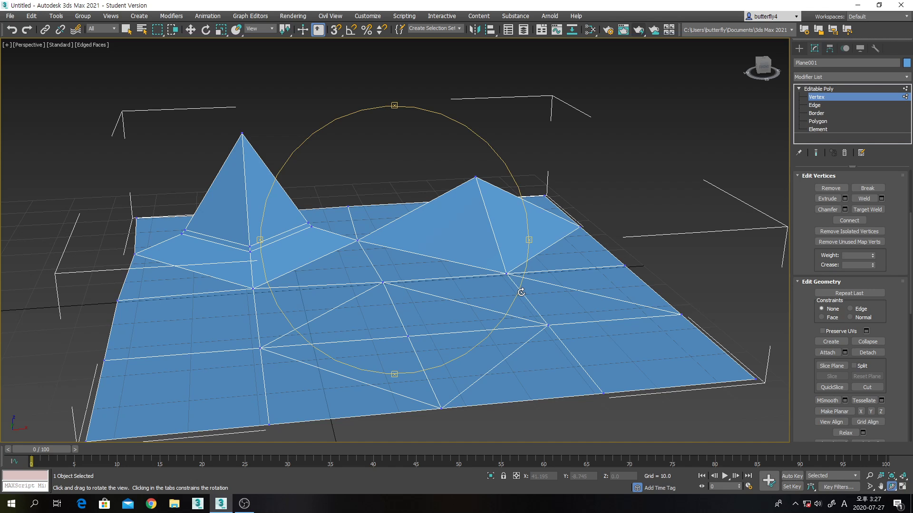
left_click_drag(521, 292, 523, 265)
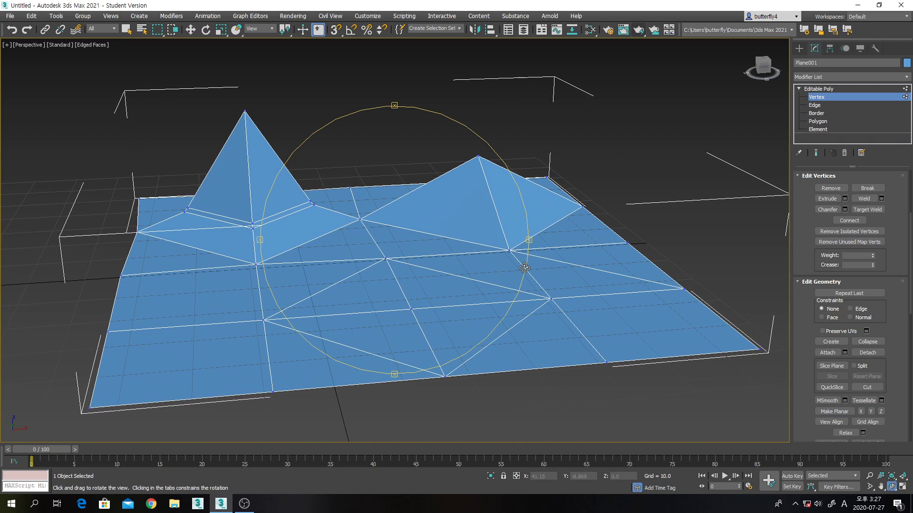
left_click_drag(359, 206, 437, 258)
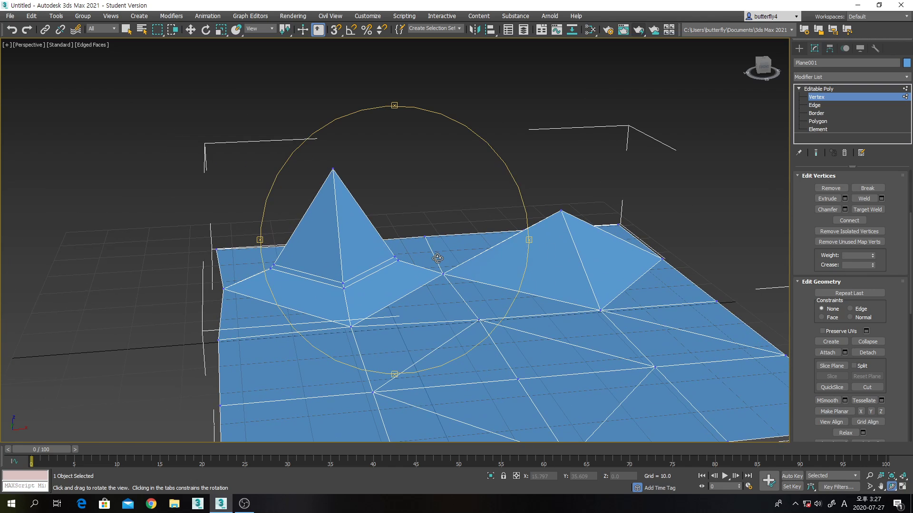
right_click(571, 222)
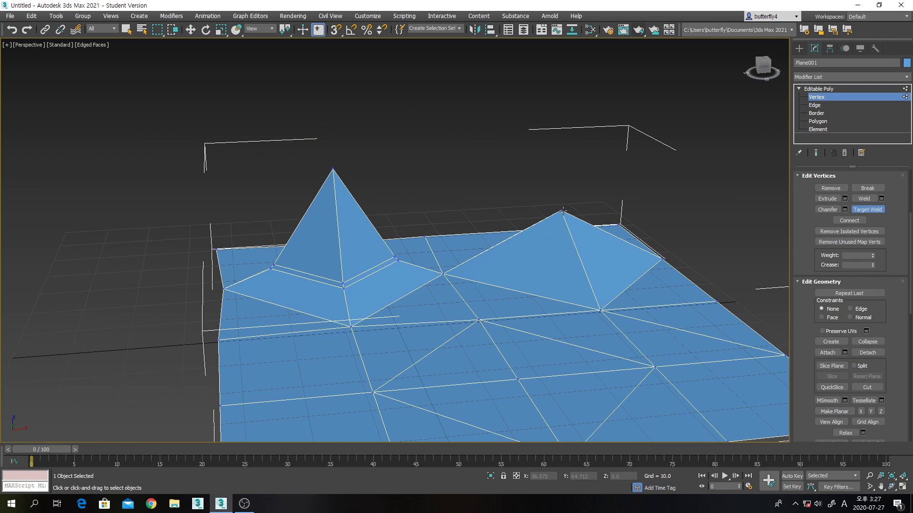
right_click(565, 213)
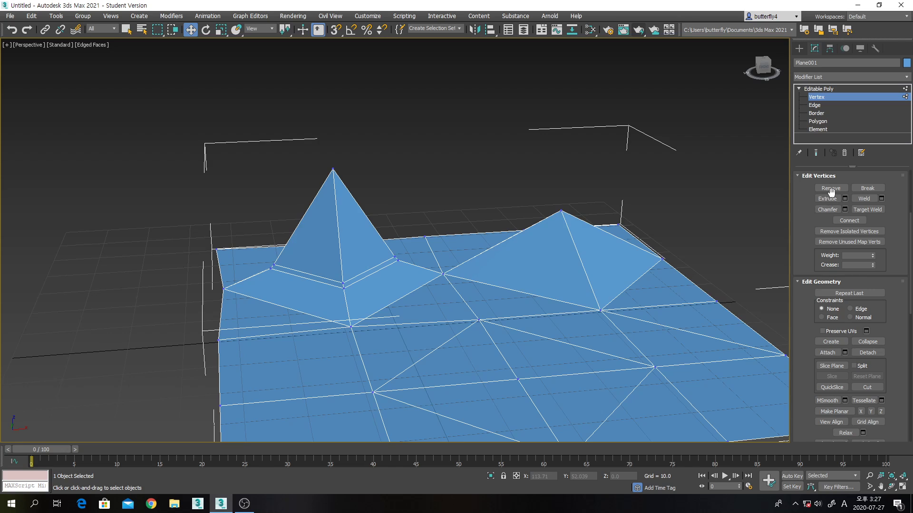
Step: Chamfer the second pyramid's apex vertex freehand by about 11.8, inspect the chamfered area from above, and undo the chamfer
left_click(561, 212)
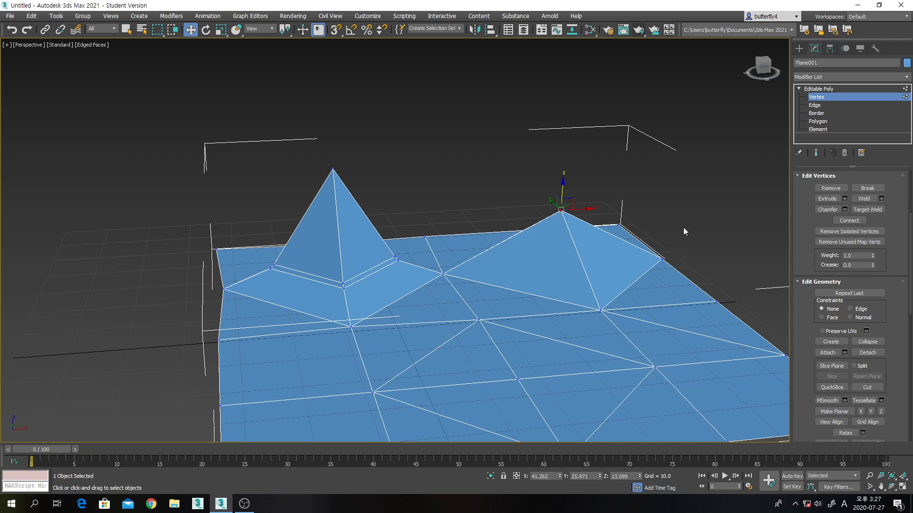
left_click(827, 210)
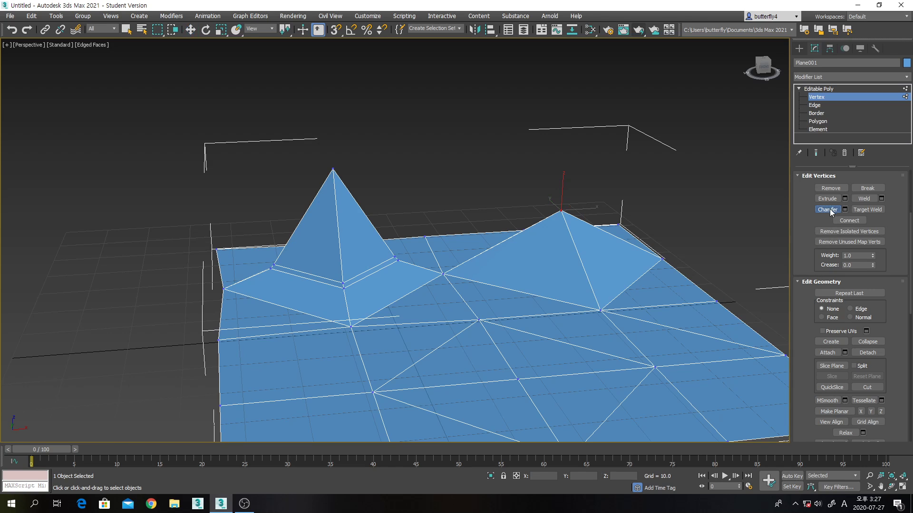
scroll(597, 198, "up", 5)
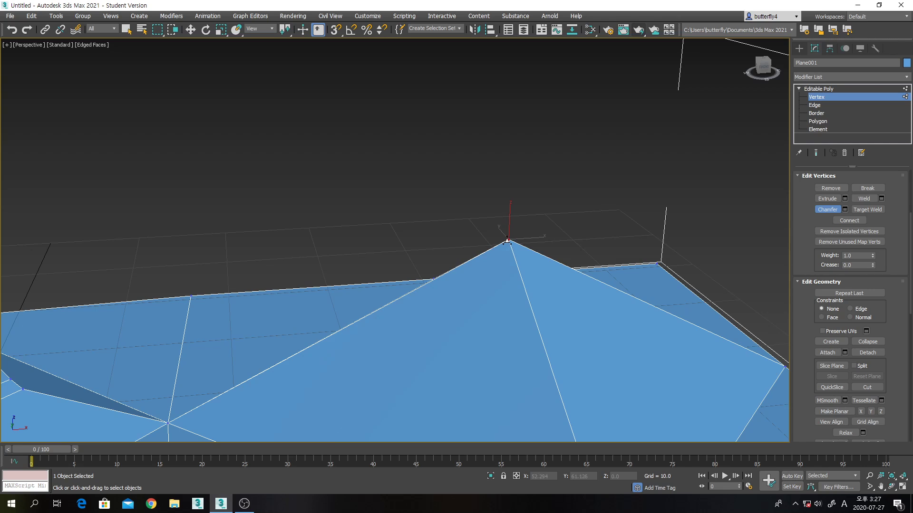
left_click_drag(509, 239, 331, 178)
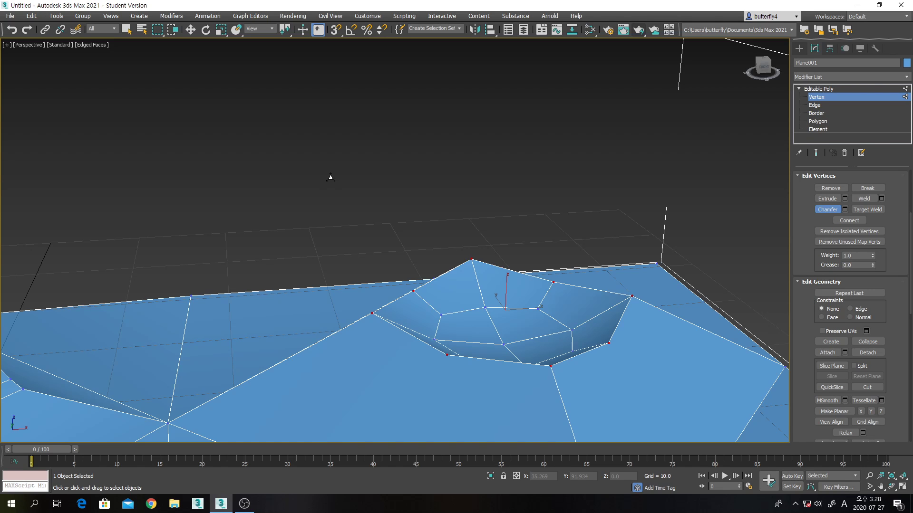
middle_click_drag(519, 224, 543, 114)
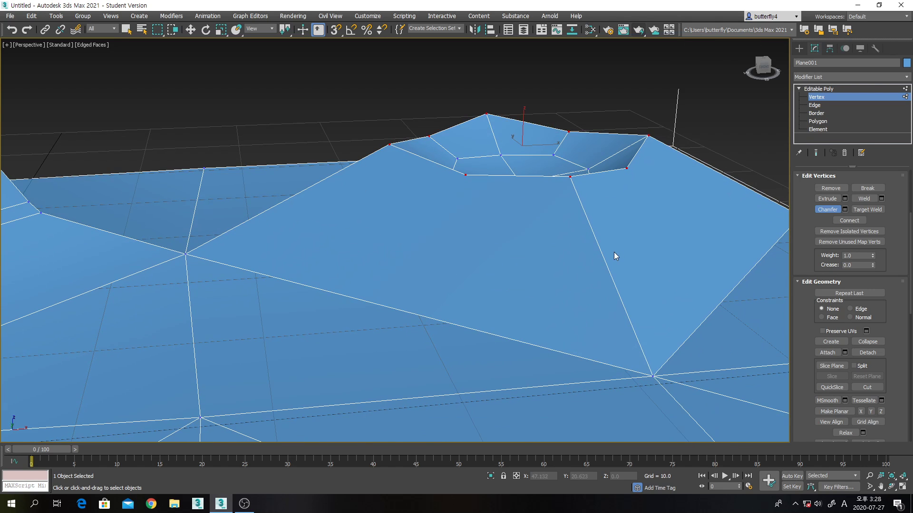
left_click(891, 486)
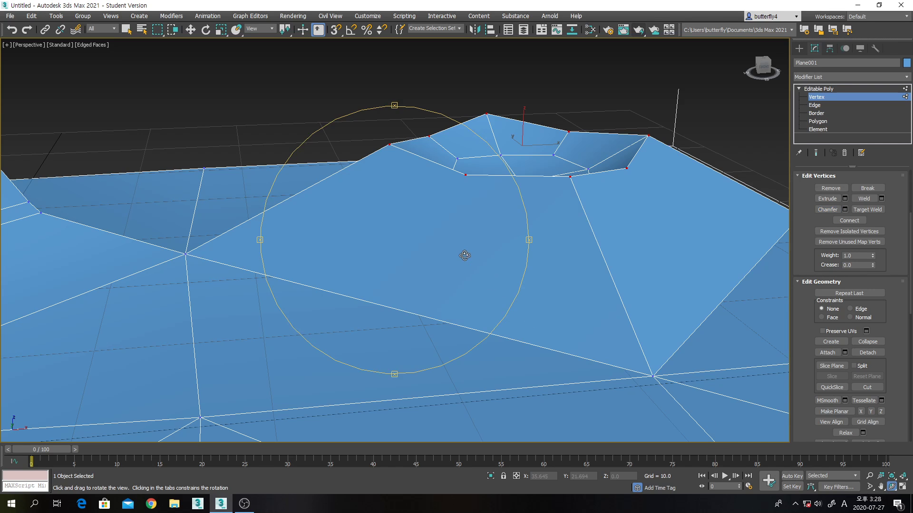
left_click_drag(464, 255, 452, 277)
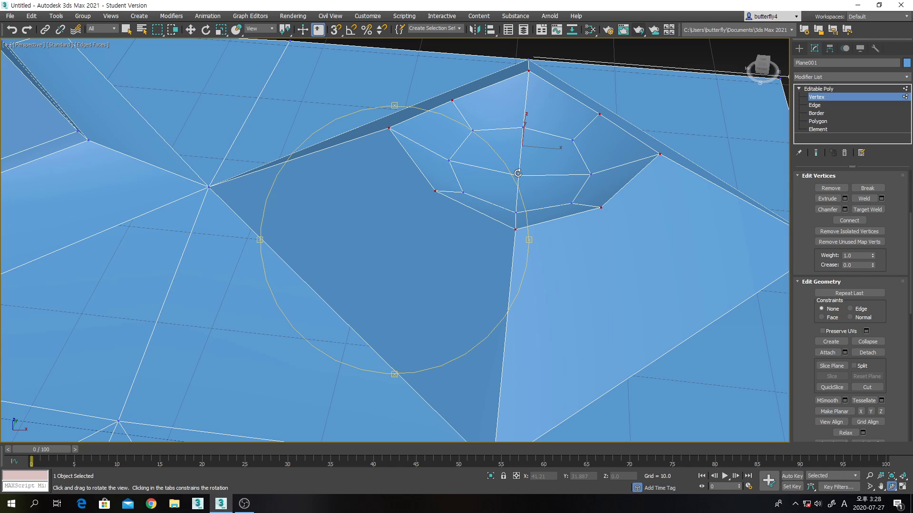
key("ctrl+z")
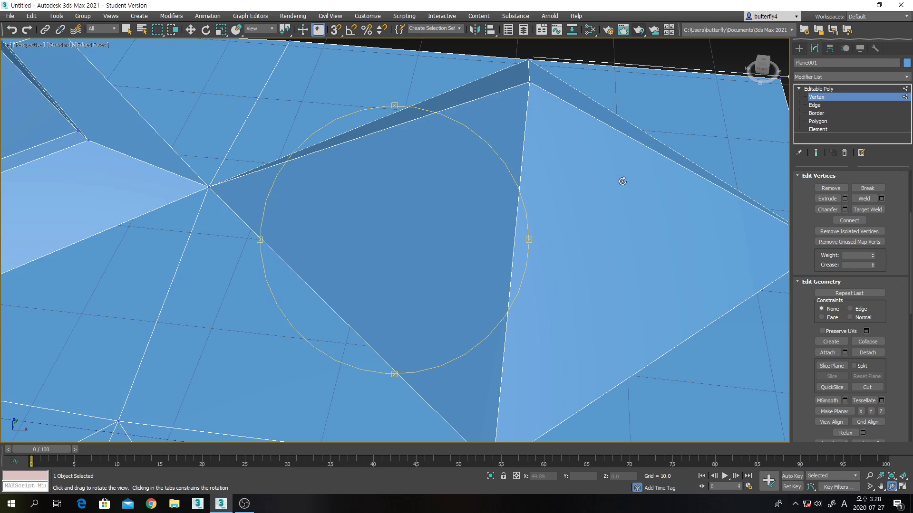
Step: Chamfer the second pyramid's apex vertex through the chamfer settings with a Vertex Chamfer Amount of 10.0
left_click_drag(580, 198, 559, 239)
left_click_drag(488, 238, 483, 221)
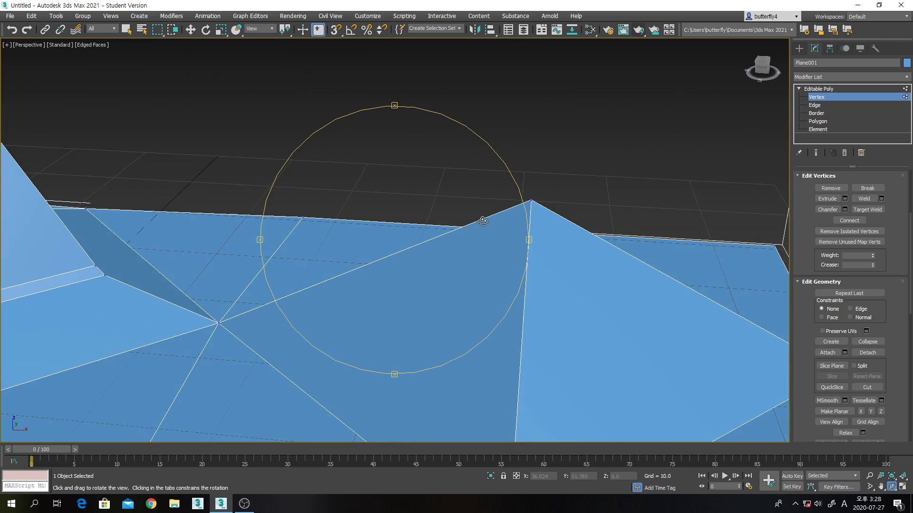
middle_click_drag(510, 266, 489, 199)
left_click_drag(509, 290, 524, 303)
left_click_drag(488, 230, 472, 246)
middle_click_drag(473, 246, 437, 295)
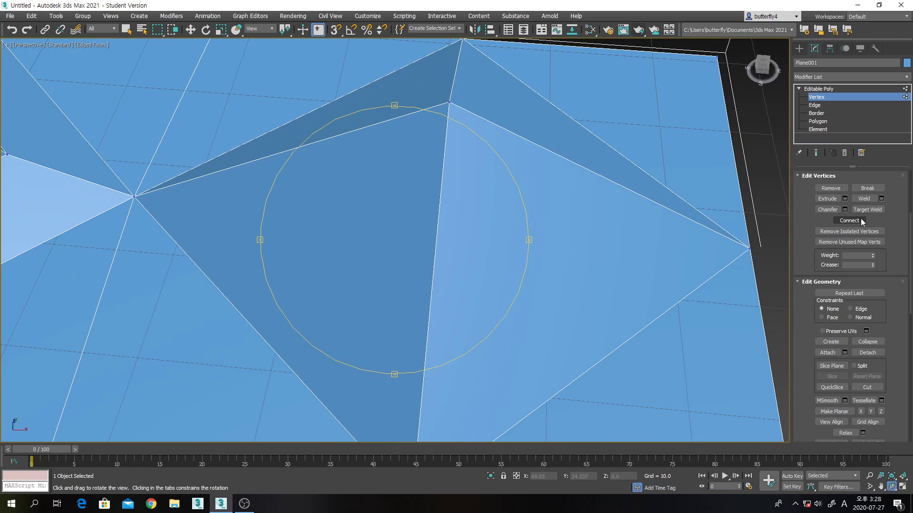
left_click(827, 210)
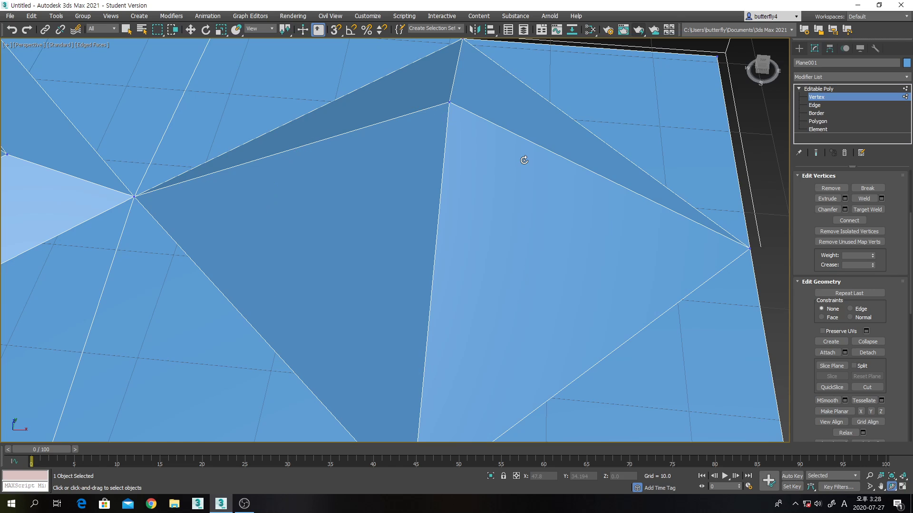
left_click(449, 102)
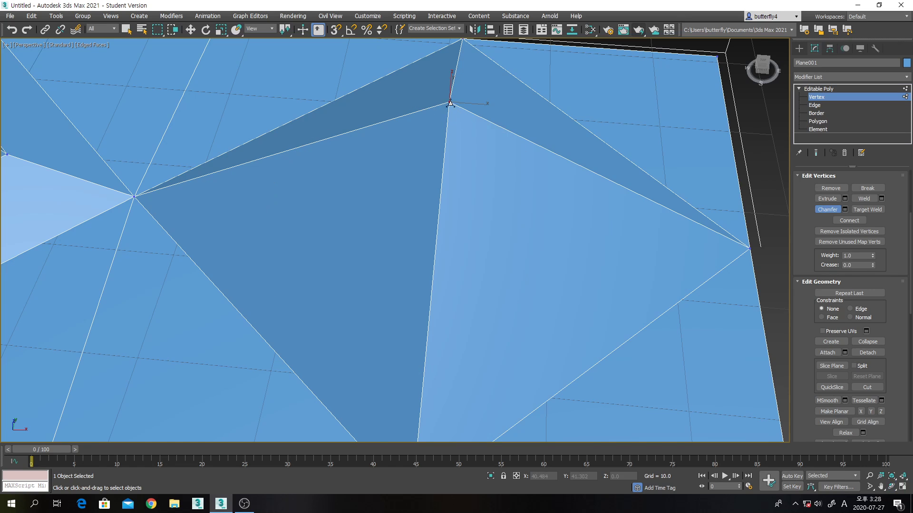
left_click(845, 210)
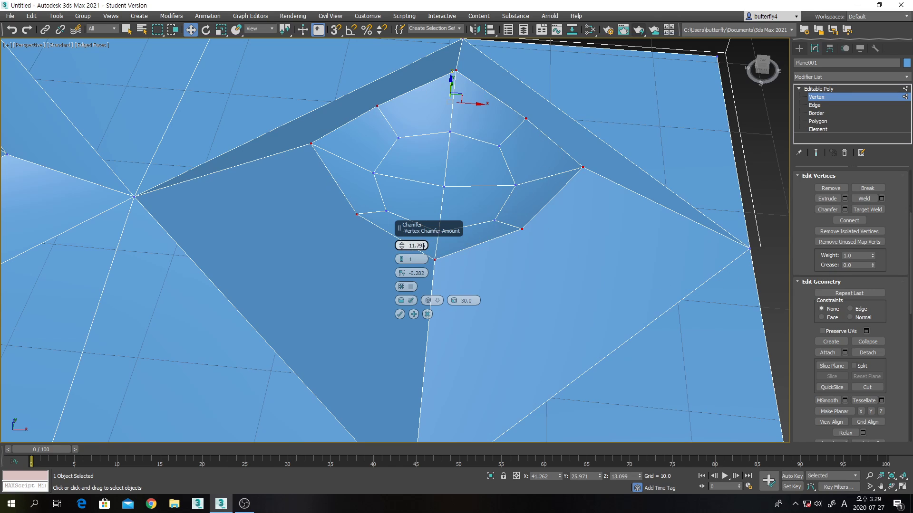
left_click_drag(410, 246, 432, 245)
type("10.0")
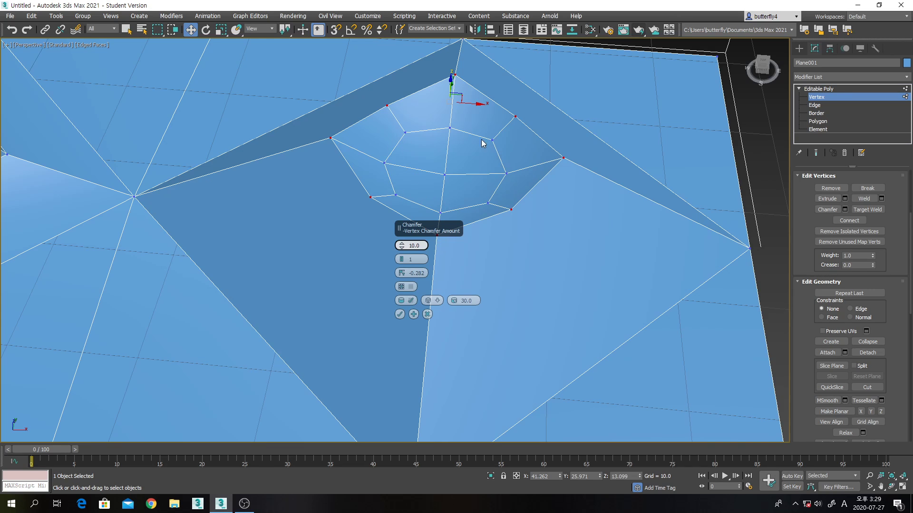
Step: Set the apex chamfer's segments to 0 and its smoothing threshold to 70.5, and view the flat cut from the side
left_click(402, 262)
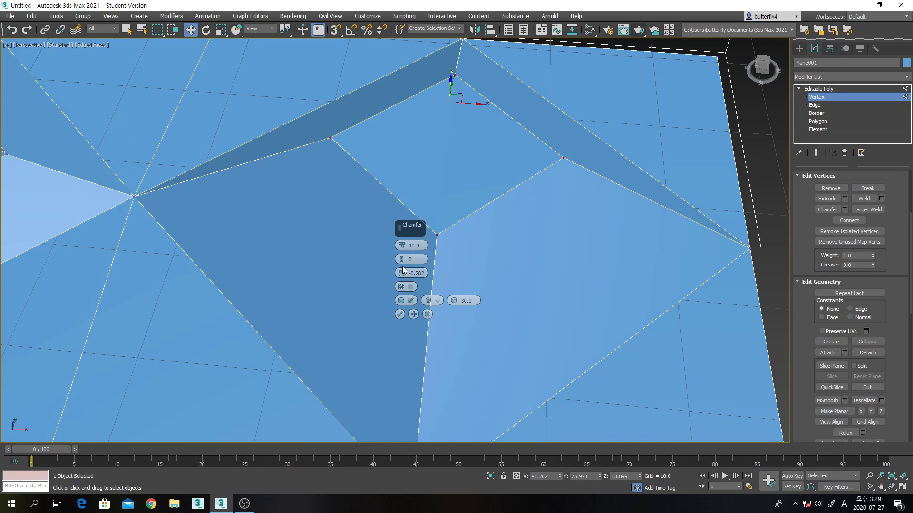
left_click(892, 488)
left_click_drag(455, 302, 425, 237)
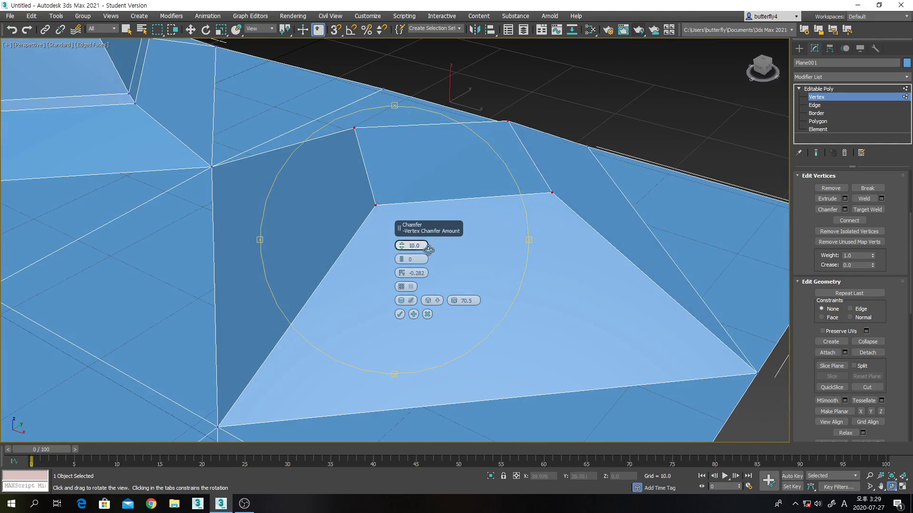
left_click_drag(491, 261, 518, 255)
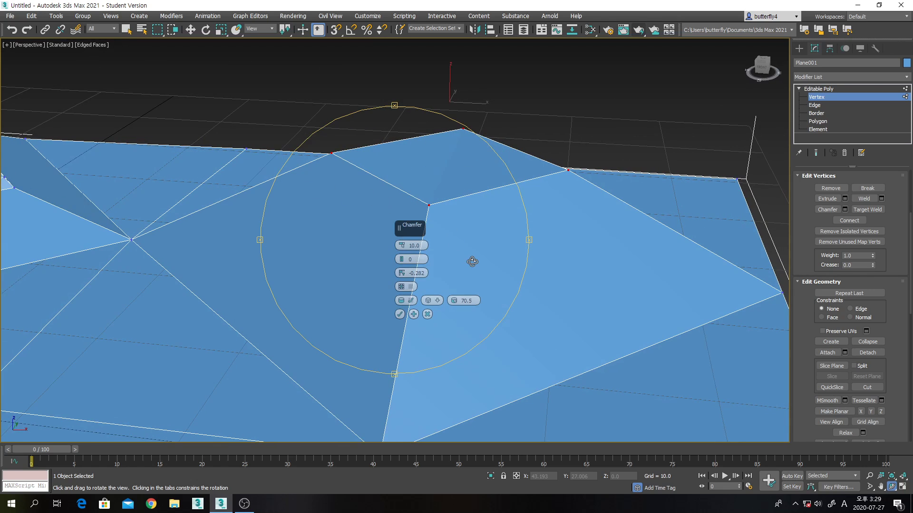
Step: Set the apex chamfer's depth to -0.187 and enable the open chamfer option
left_click_drag(402, 274, 401, 249)
left_click(400, 287)
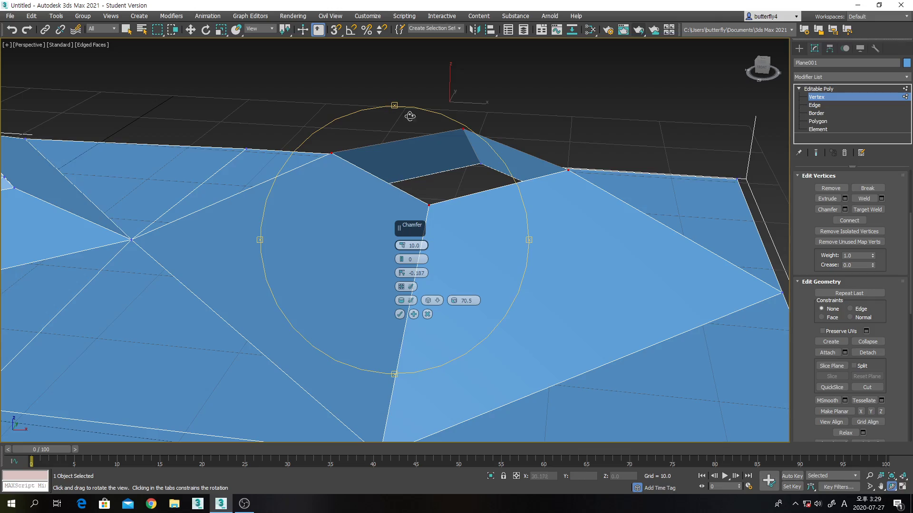
Step: Disable the open chamfer option on the second pyramid's apex and accept the chamfer with its flat cap closed
left_click_drag(468, 155, 461, 206)
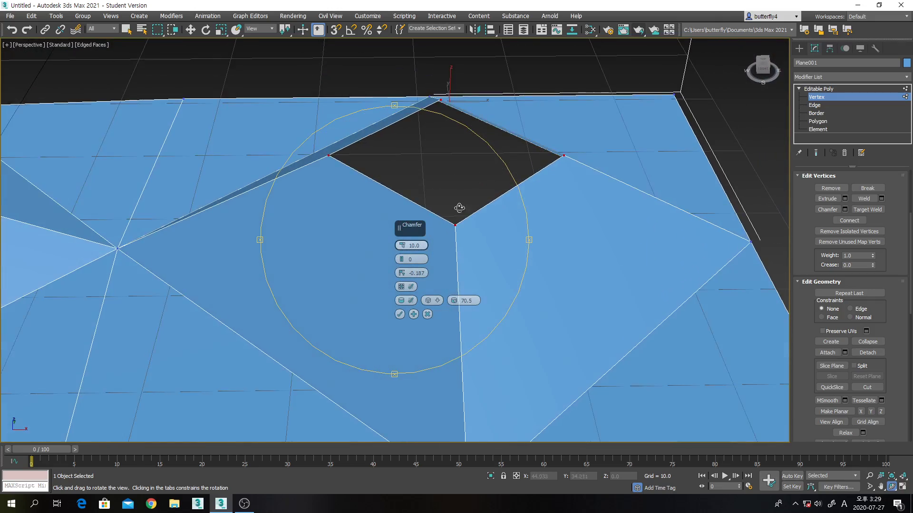
left_click(406, 287)
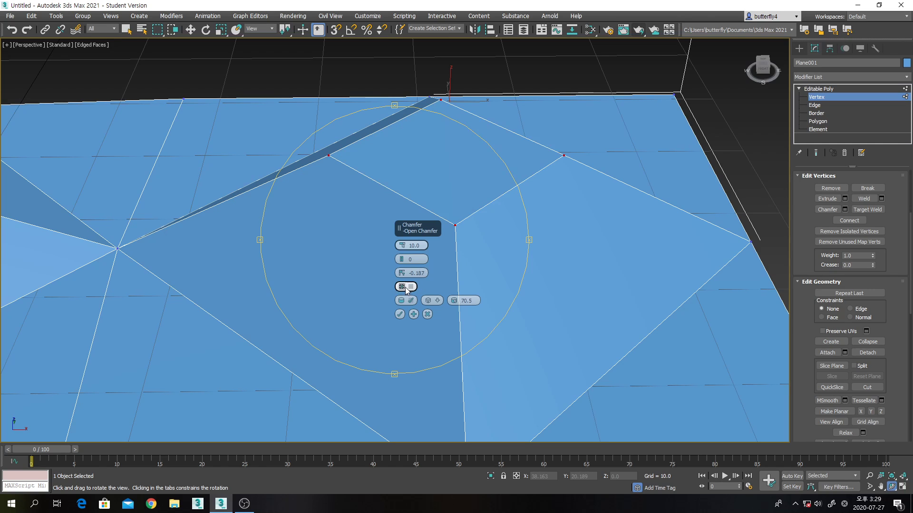
left_click(400, 315)
left_click_drag(509, 203, 513, 225)
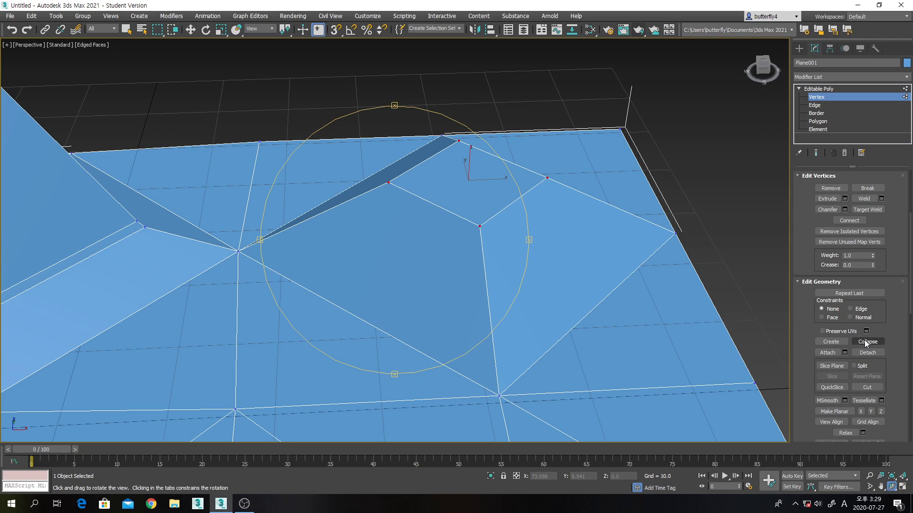
Step: Try to collapse three of the four chamfer corner vertices into one, and undo the collapse
key("w")
left_click(560, 220)
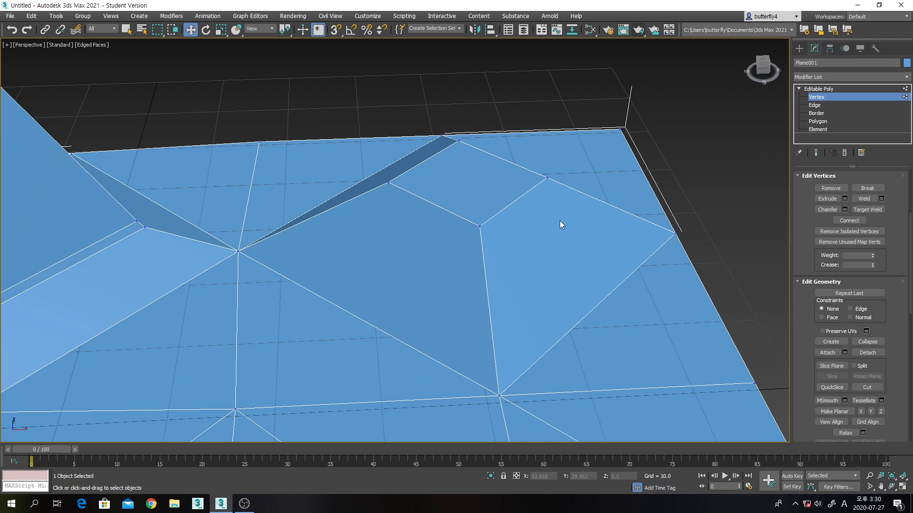
left_click(547, 178)
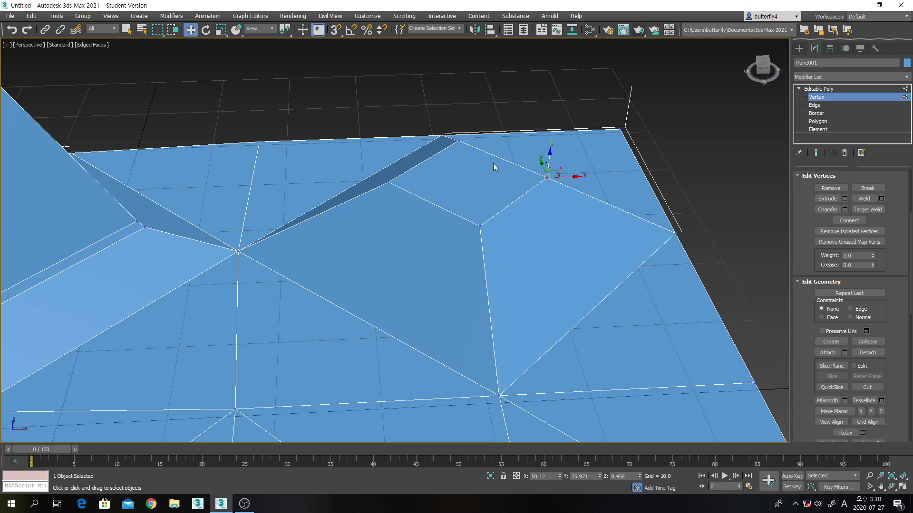
left_click(457, 141)
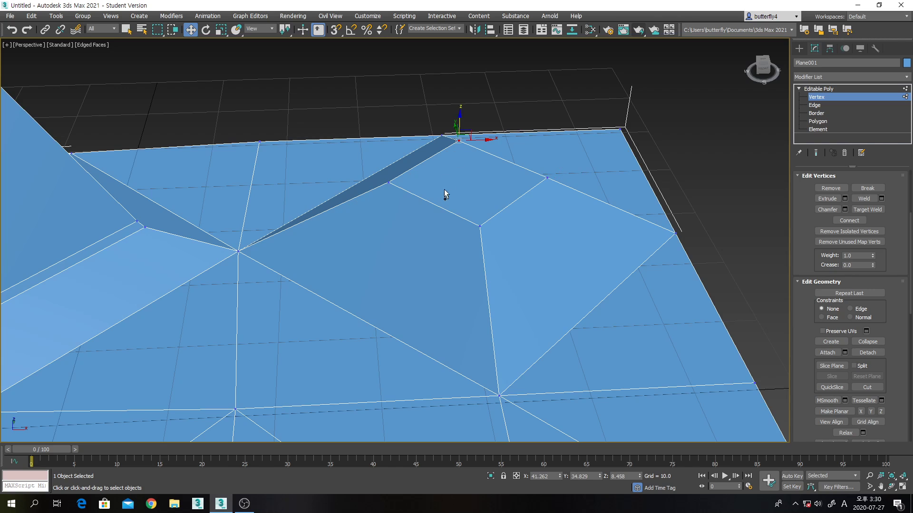
left_click(388, 182, "ctrl")
left_click(480, 225, "ctrl")
left_click(867, 343)
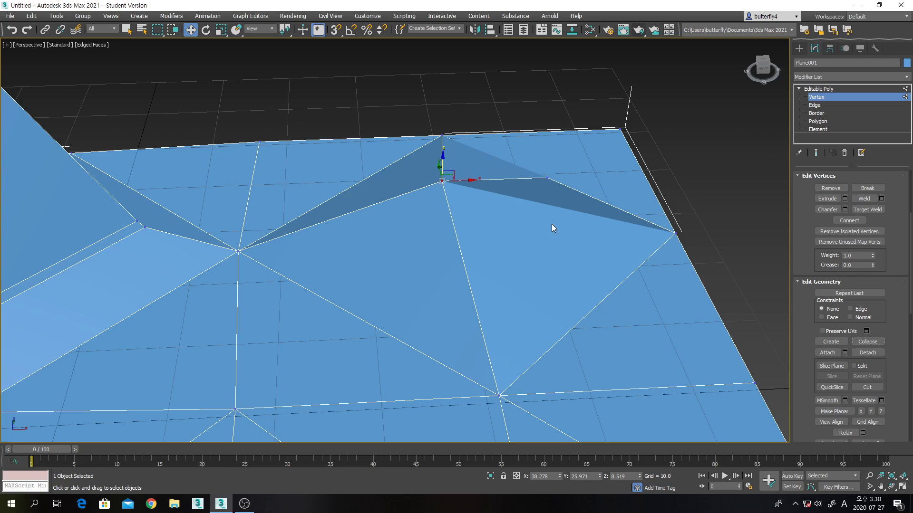
key("ctrl+z")
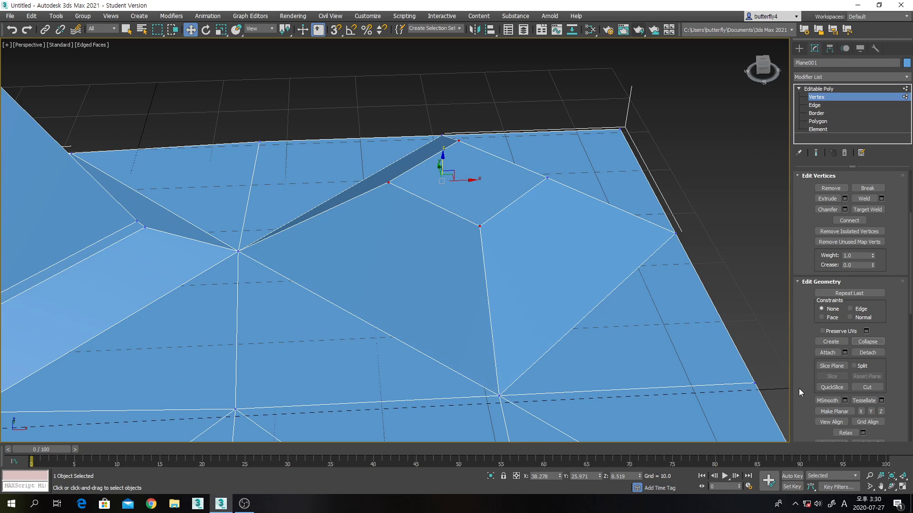
Step: Select all four corner vertices of the chamfer cap and collapse them into a single apex vertex
left_click(892, 487)
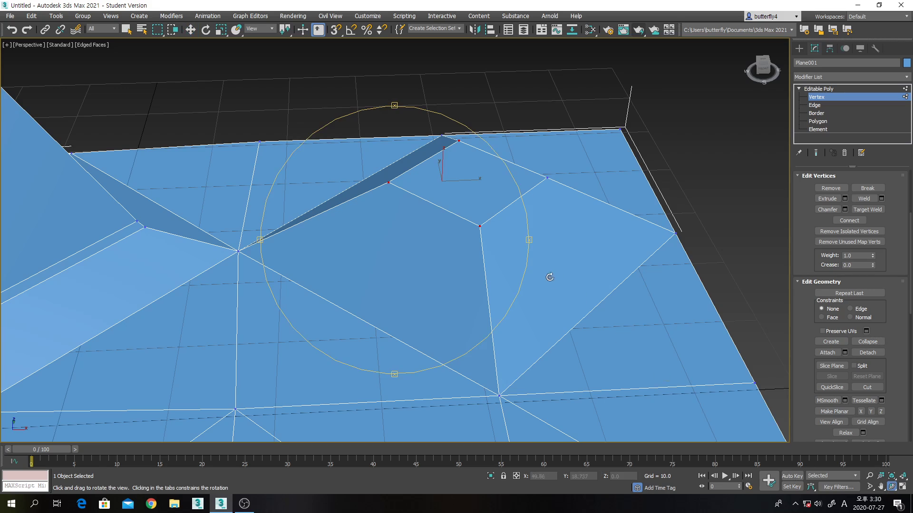
left_click_drag(519, 268, 439, 270)
right_click(439, 271)
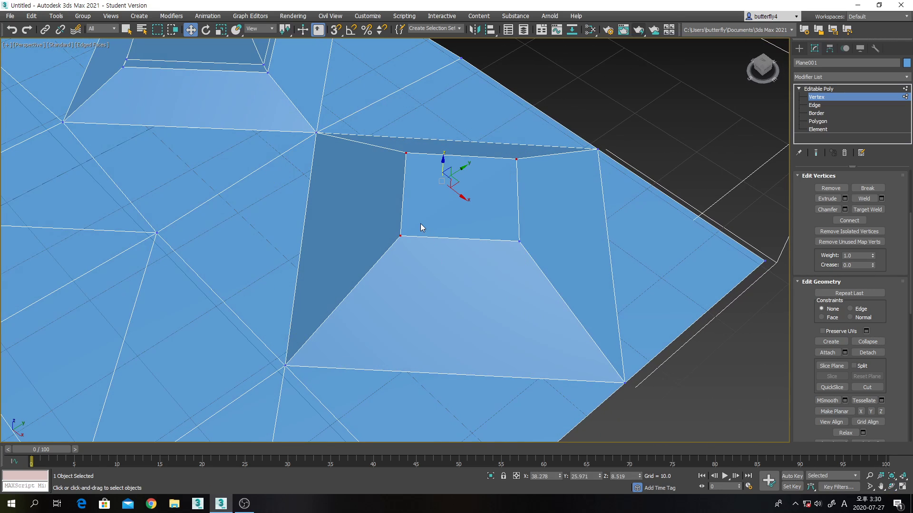
left_click(519, 242)
left_click(517, 159, "ctrl")
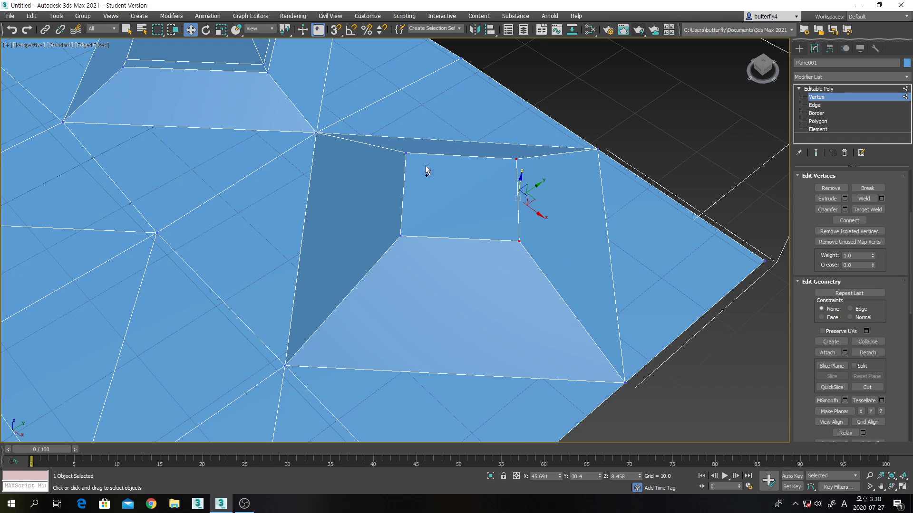
left_click(406, 153, "ctrl")
left_click(399, 234, "ctrl")
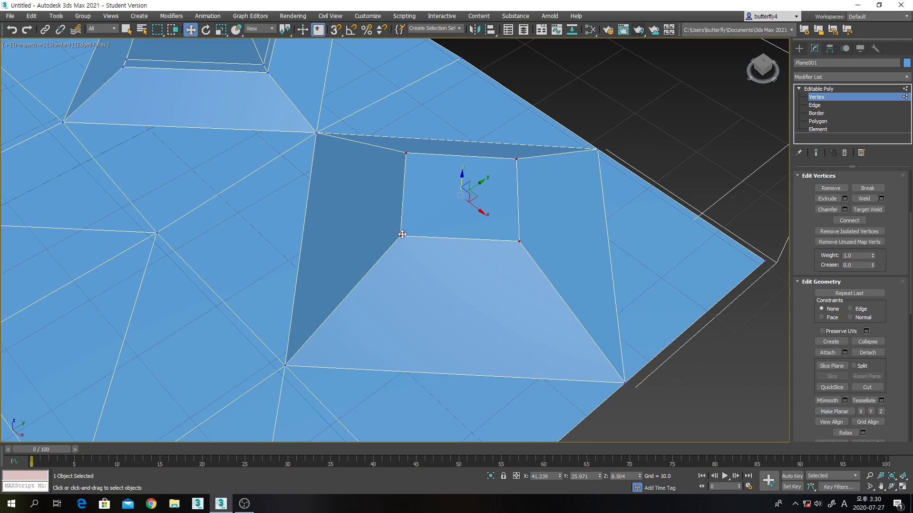
left_click(868, 342)
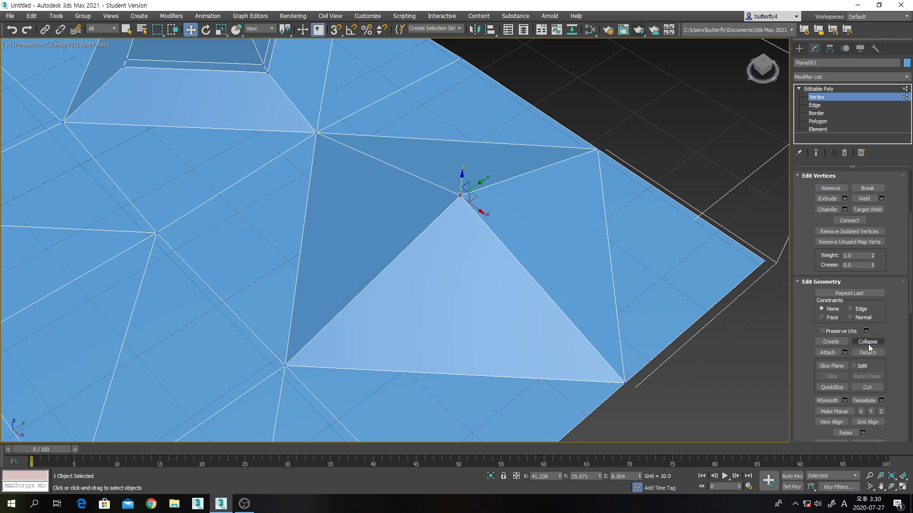
Step: Break the collapsed apex vertex and move split face corners apart along the Y axis to open the pyramid
left_click(891, 486)
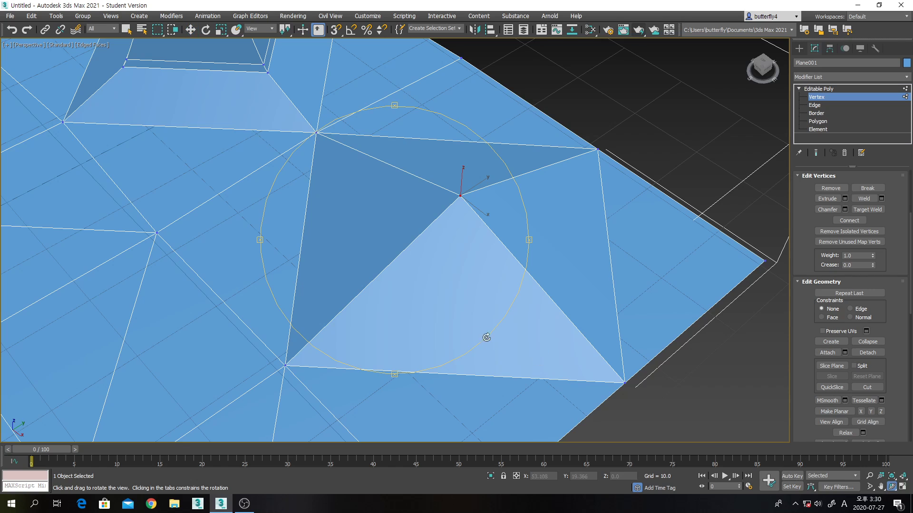
left_click_drag(458, 317, 495, 286)
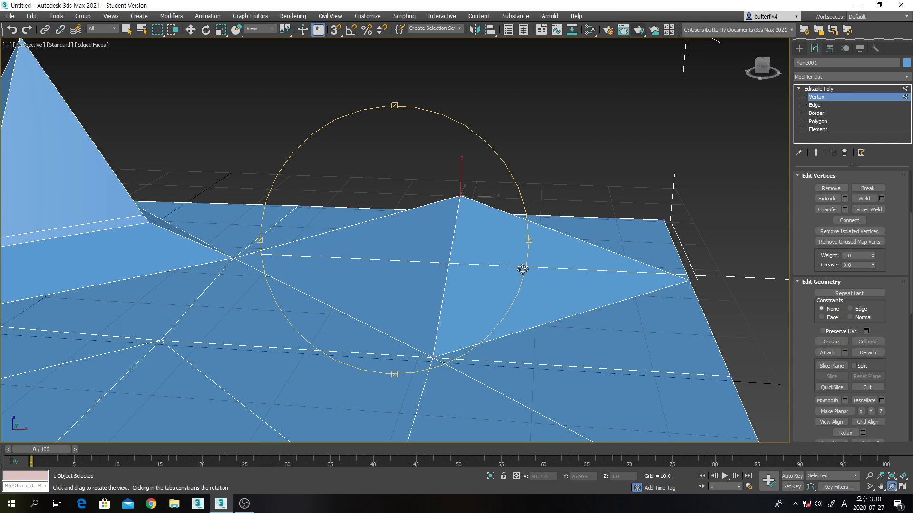
left_click_drag(485, 253, 457, 234)
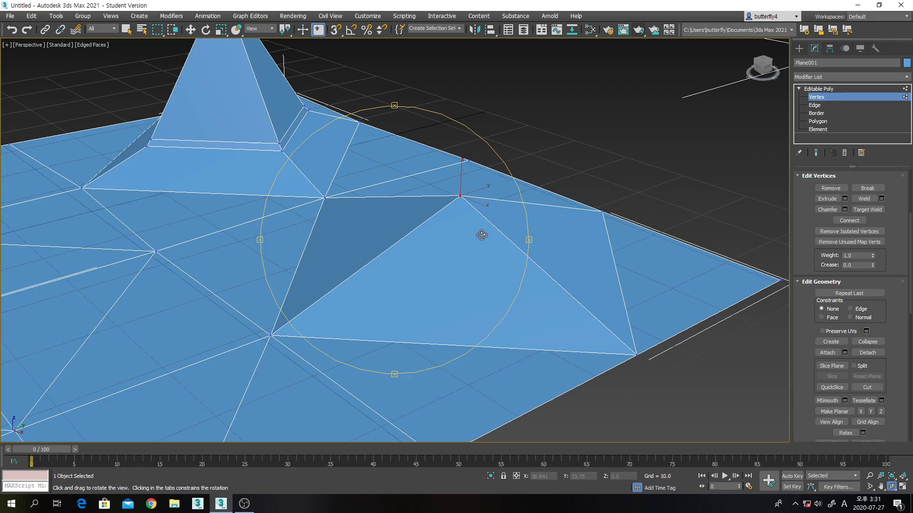
mouse_move(491, 261)
left_mouse_down()
mouse_move(495, 279)
mouse_move(511, 276)
mouse_move(493, 306)
mouse_move(505, 265)
mouse_move(489, 259)
mouse_move(493, 248)
mouse_move(475, 271)
mouse_move(507, 256)
mouse_move(483, 271)
left_mouse_up()
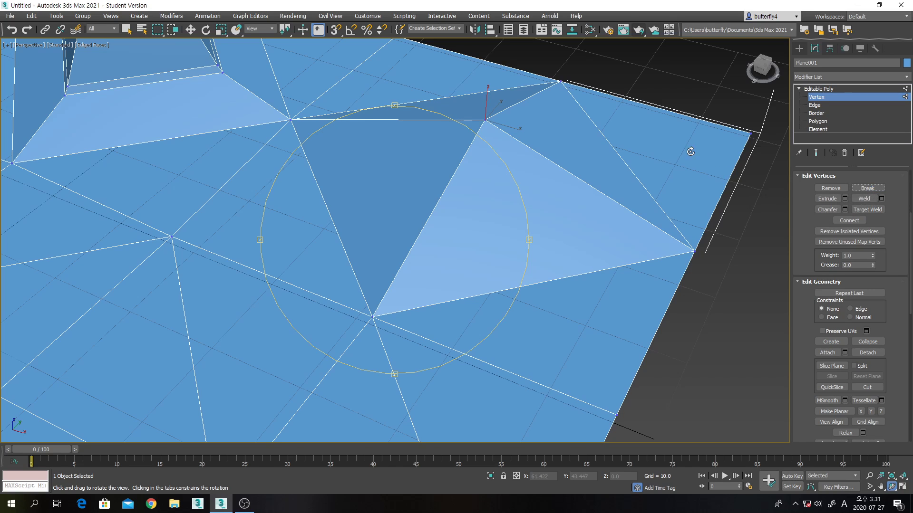
left_click(189, 30)
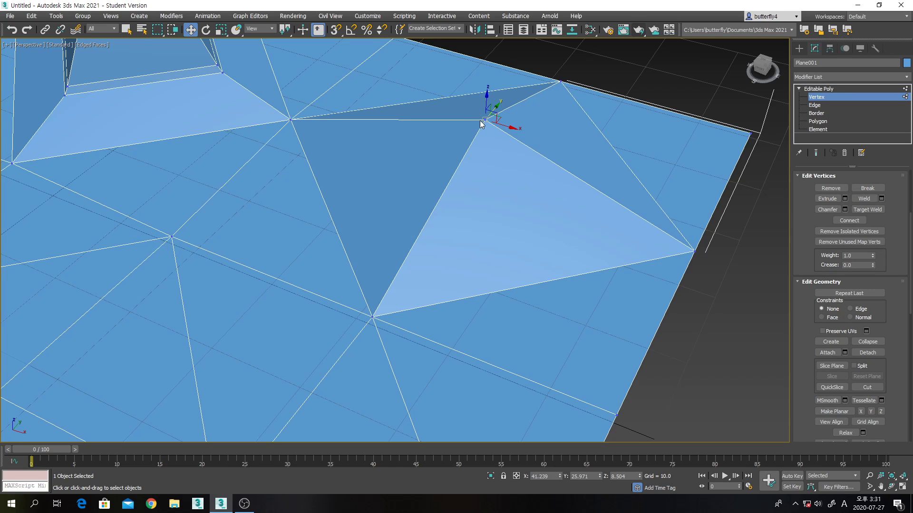
left_click(523, 122)
left_click(482, 120)
left_click_drag(494, 108, 482, 125)
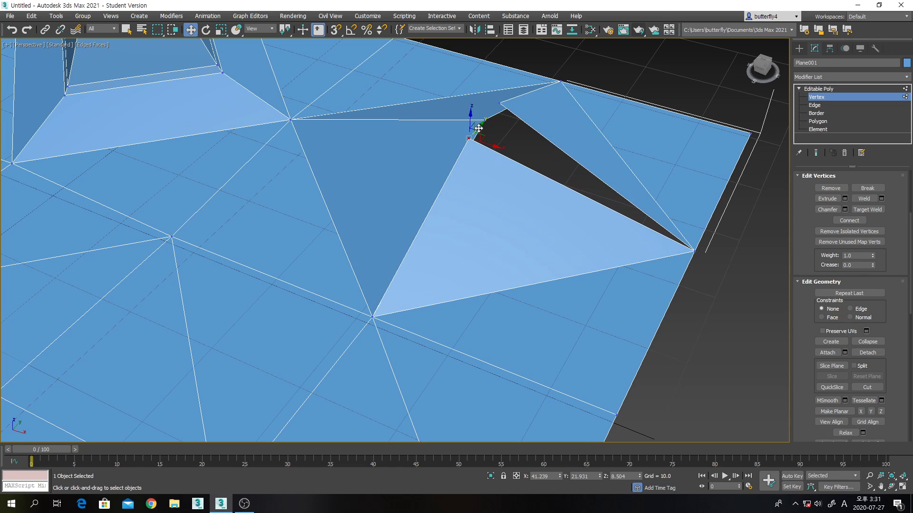
Step: Move the remaining split apex vertices along the X axis toward the first pyramid, to about X 36.6
left_click(493, 121)
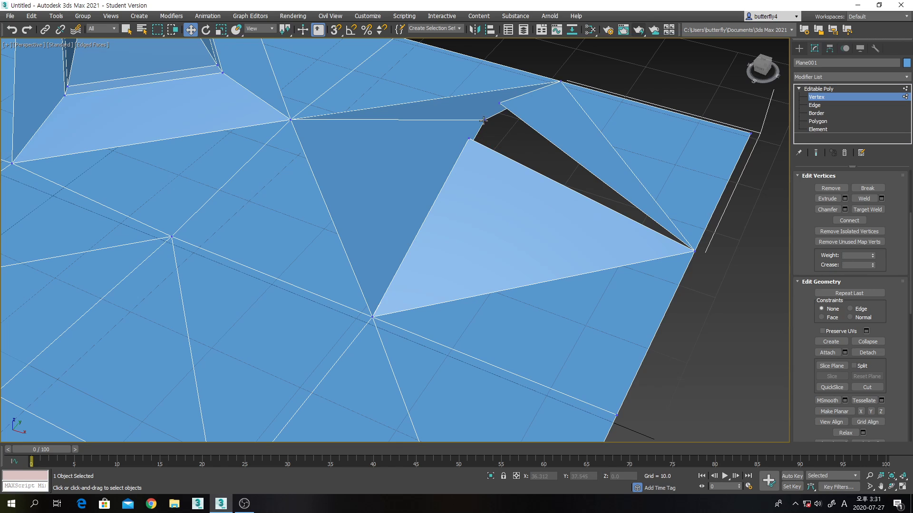
left_click(485, 120)
left_click_drag(499, 124, 454, 111)
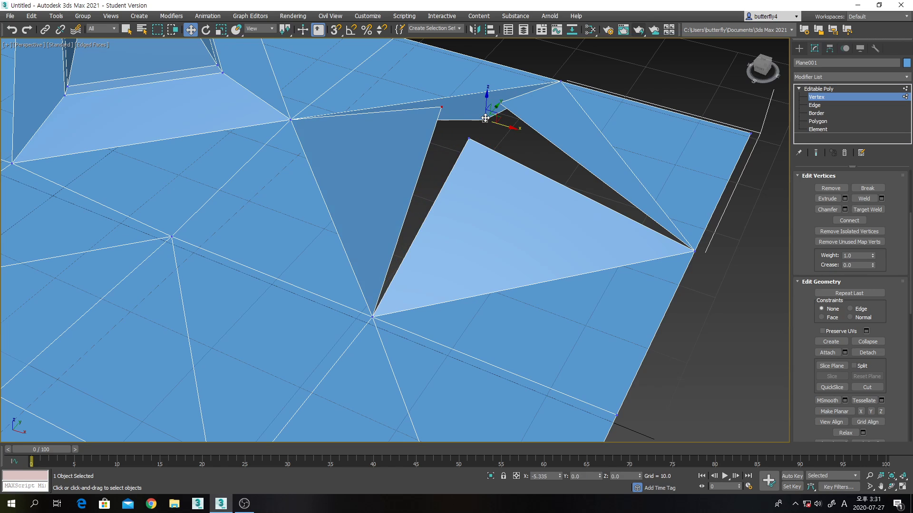
left_click(503, 129)
left_click(485, 119)
left_click_drag(505, 123, 489, 116)
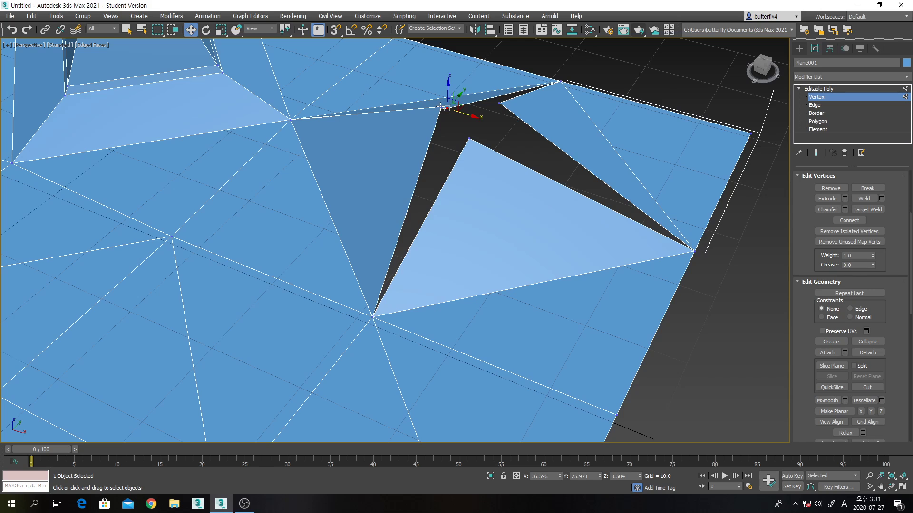
Step: Collapse the separated apex vertices back into one and move that vertex in the XY plane to about X 39.3, Y 26.4
left_click_drag(441, 106, 438, 106)
left_click(468, 138, "ctrl")
left_click(500, 103, "ctrl")
left_click(868, 342)
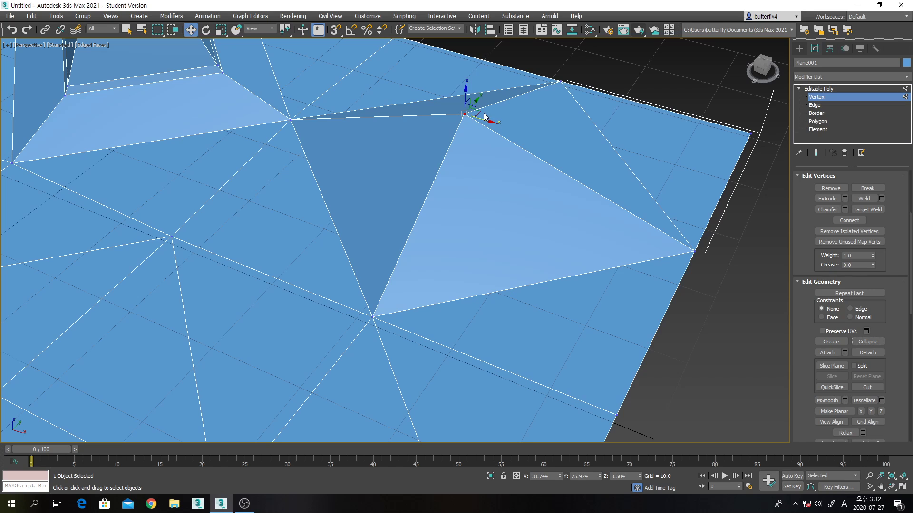
left_click_drag(481, 113, 486, 112)
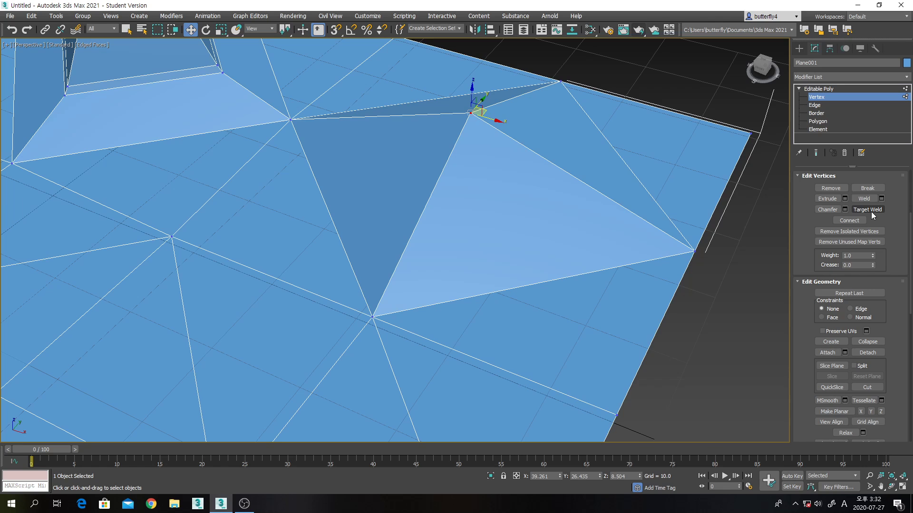
Step: Create a sphere with a radius of about 57.8 beside the plane in the Top view
scroll(526, 252, "down", 6)
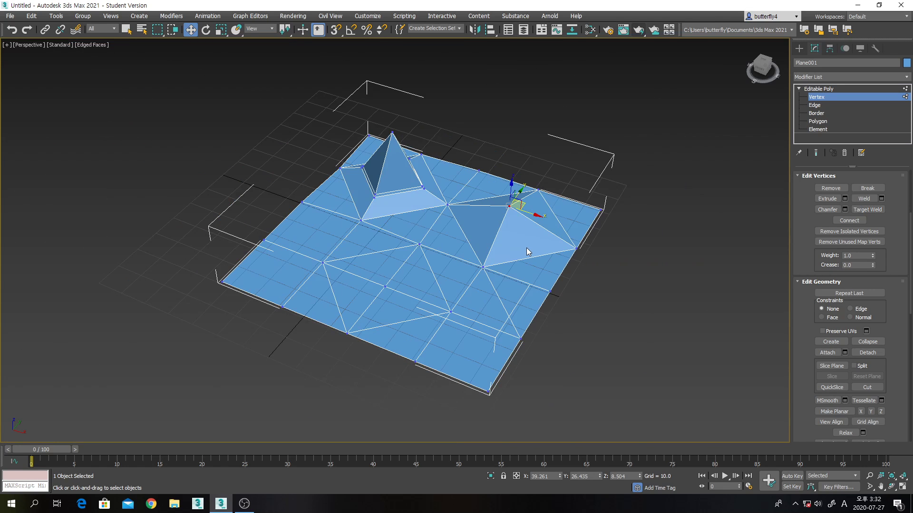
scroll(526, 252, "up", 3)
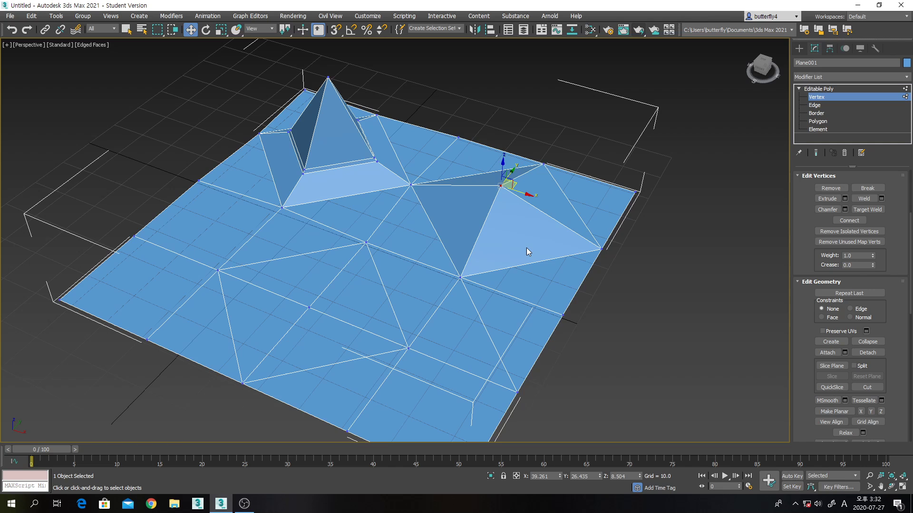
middle_click_drag(527, 247, 401, 247)
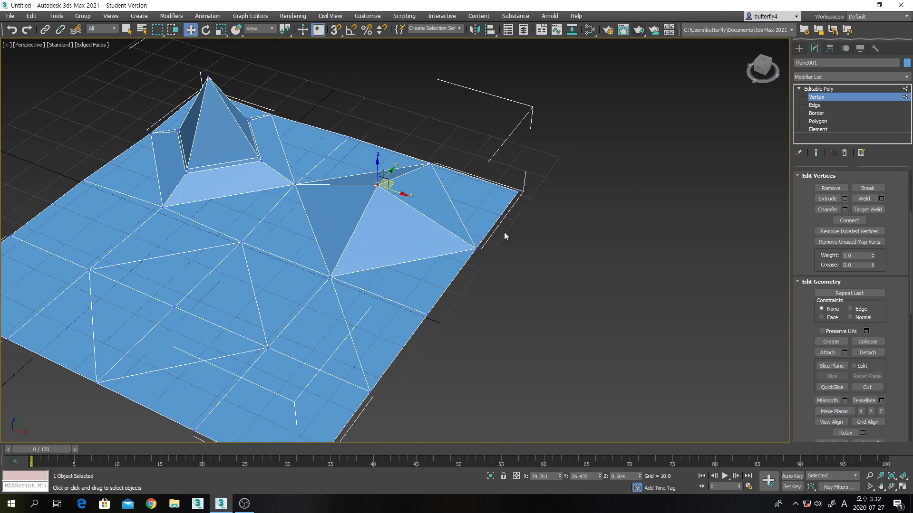
left_click(798, 48)
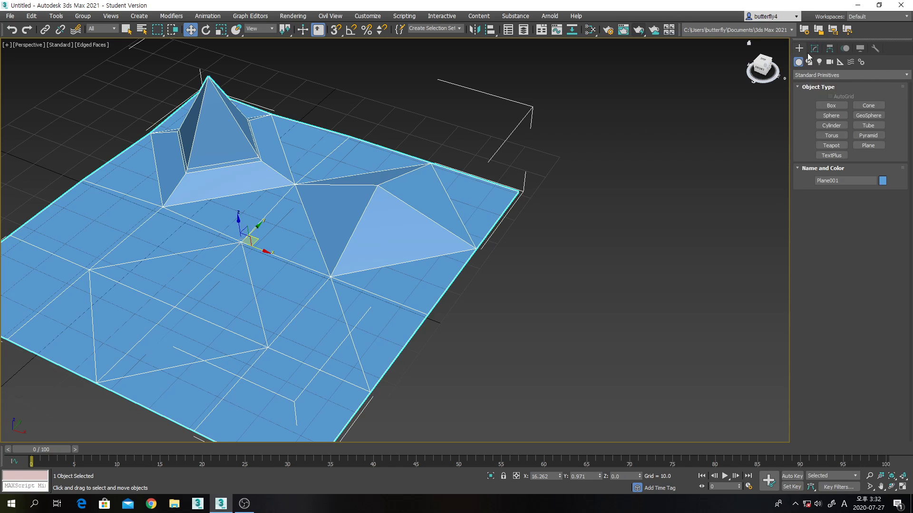
left_click(837, 119)
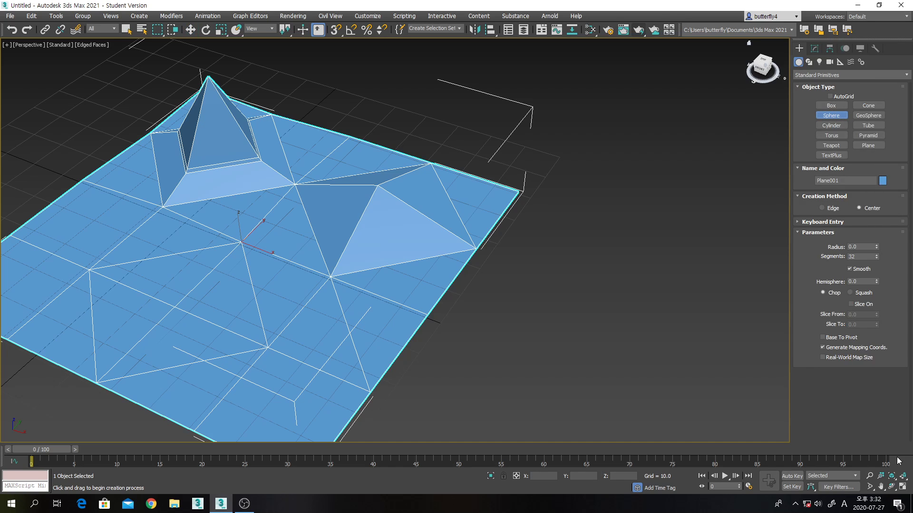
left_click(902, 487)
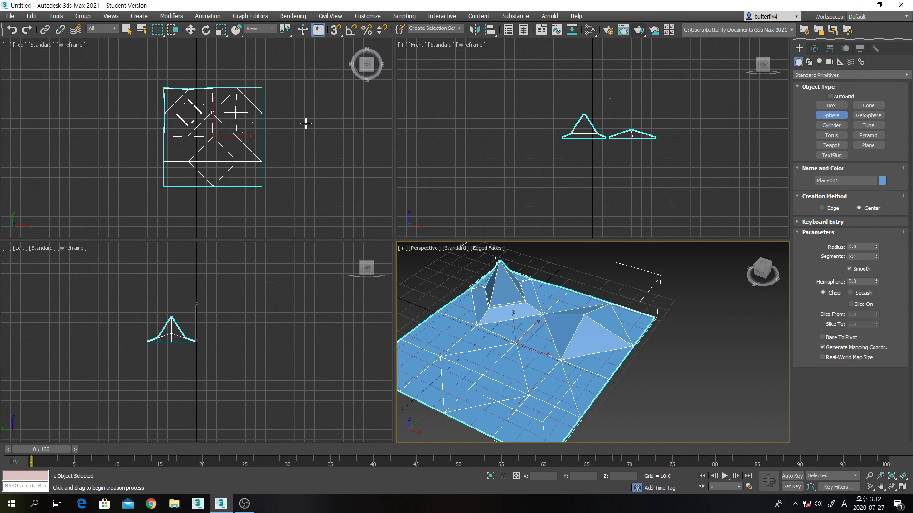
middle_click_drag(306, 124, 194, 112)
left_click(238, 130)
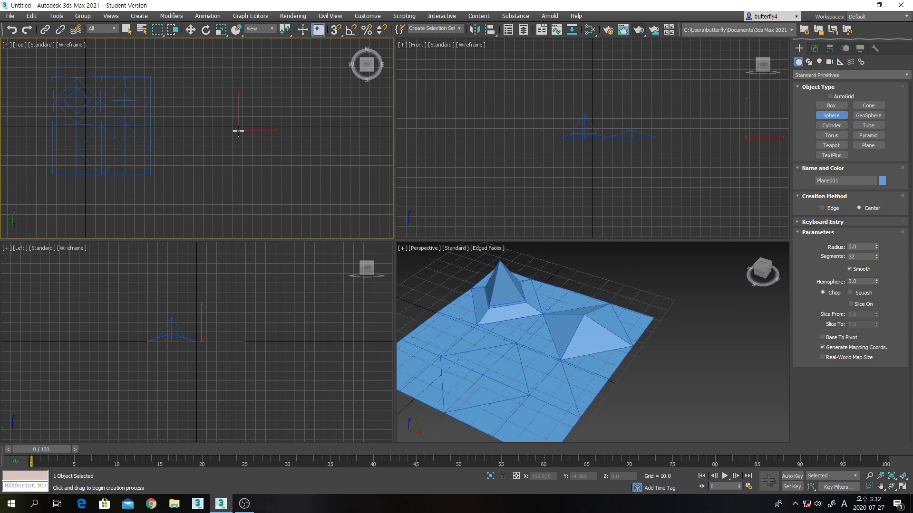
left_click_drag(238, 130, 291, 153)
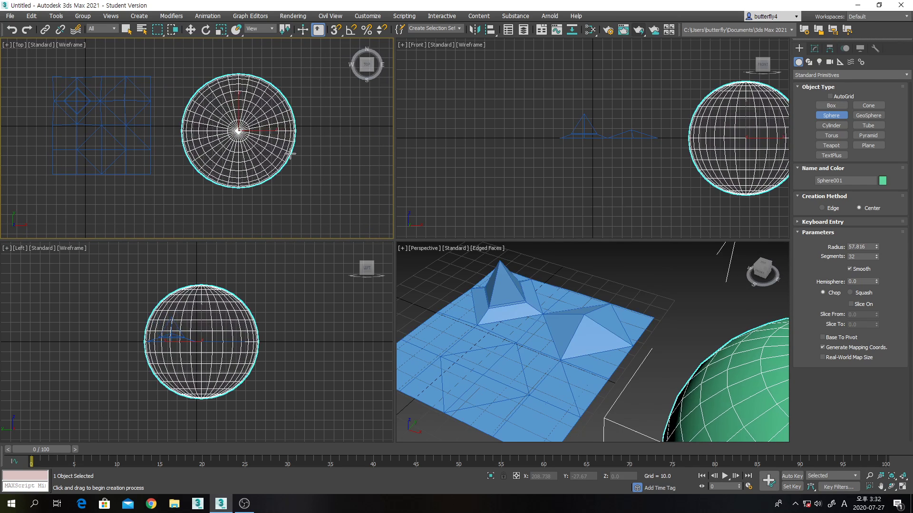
Step: Set the sphere's segments to 50
middle_click_drag(638, 177, 557, 156)
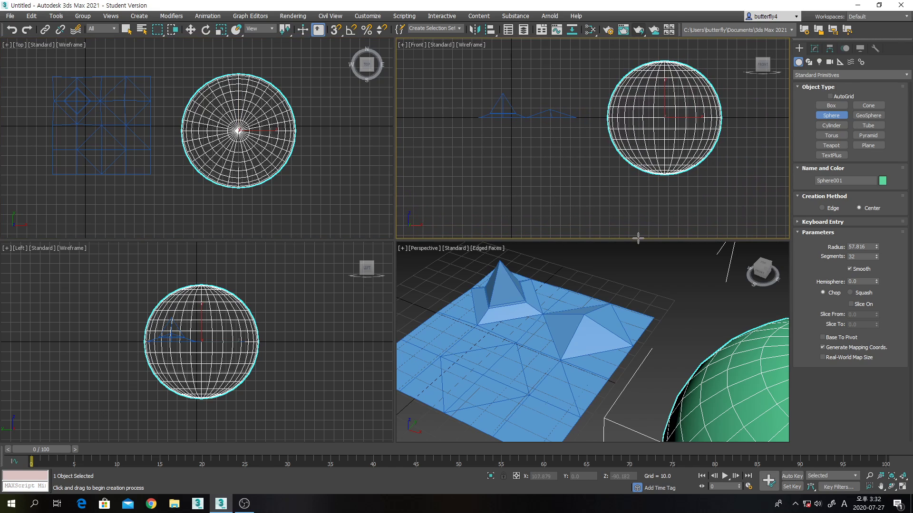
middle_click_drag(703, 381, 529, 311)
scroll(528, 312, "down", 1)
middle_click_drag(581, 341, 616, 323)
scroll(584, 317, "down", 1)
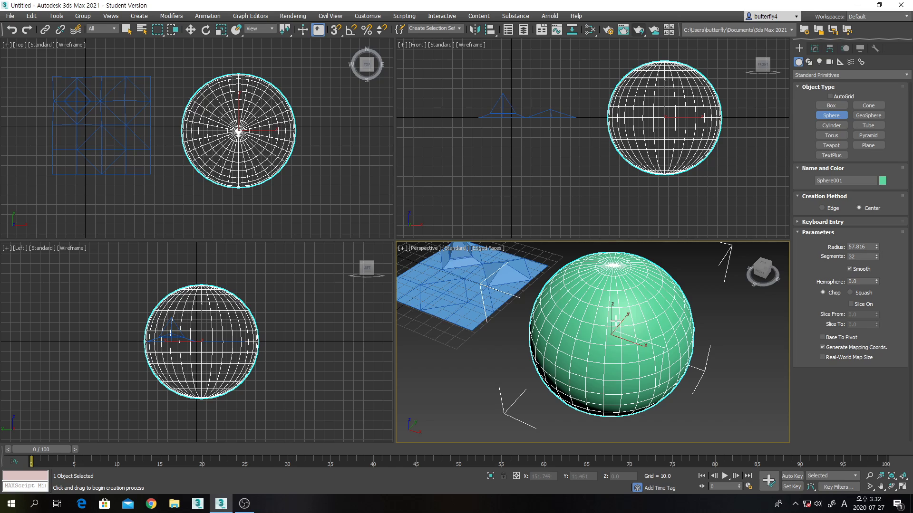
left_click(862, 256)
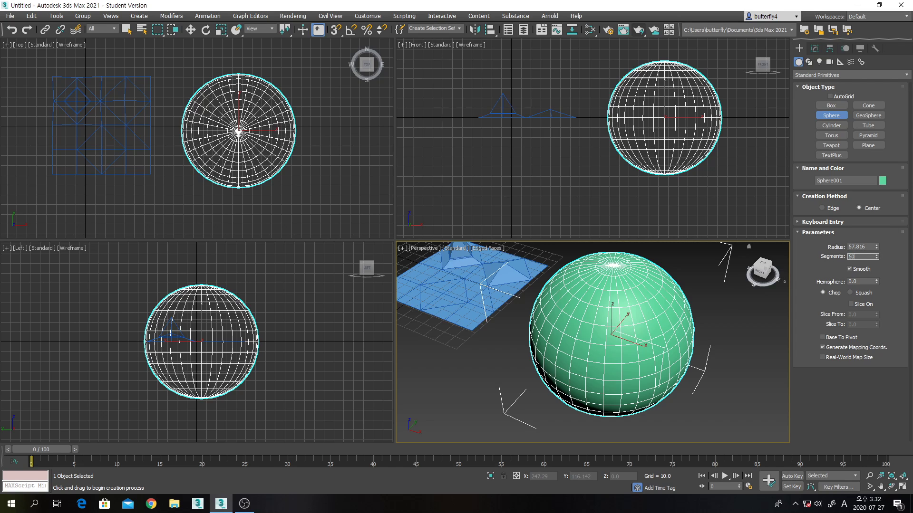
type("50")
key("Return")
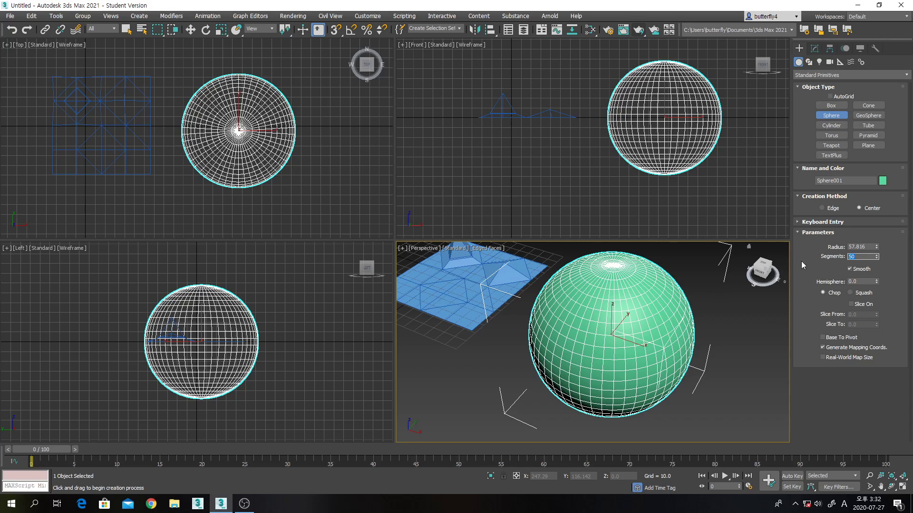
Step: Convert the sphere to an Editable Poly
key("w")
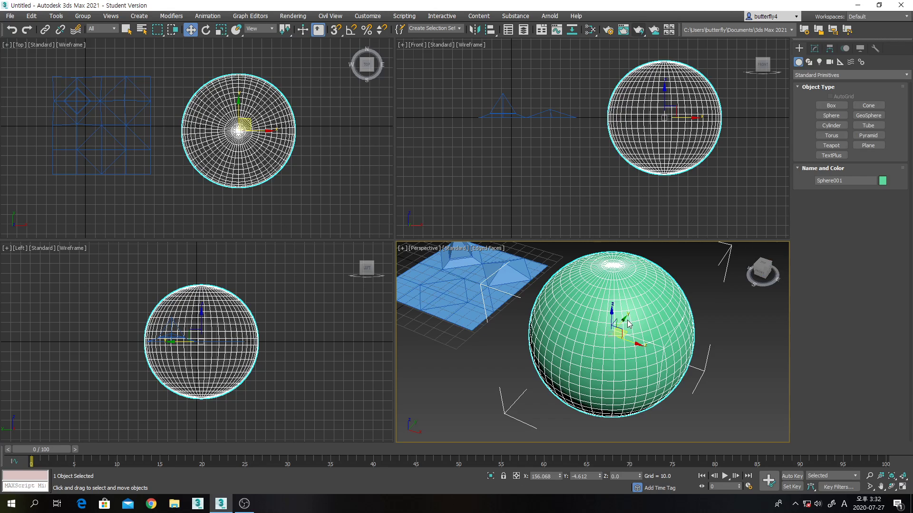
right_click(628, 325)
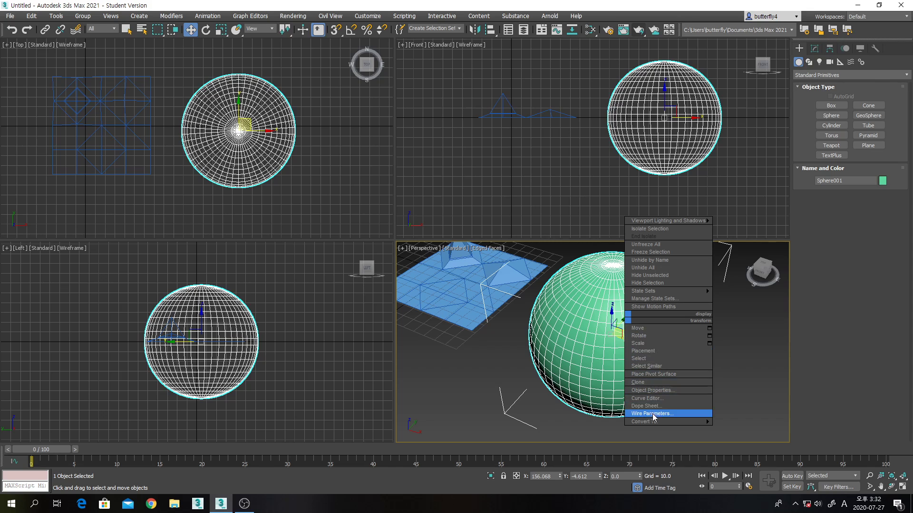
mouse_move(654, 422)
left_click(738, 430)
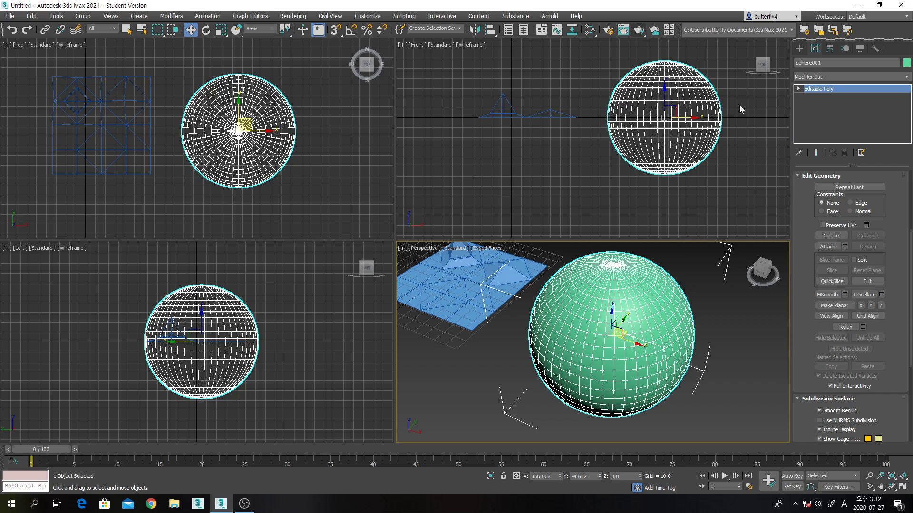
Step: Enter the sphere's Vertex sub-object level and select the vertex at its top pole in the Perspective view
left_click(799, 89)
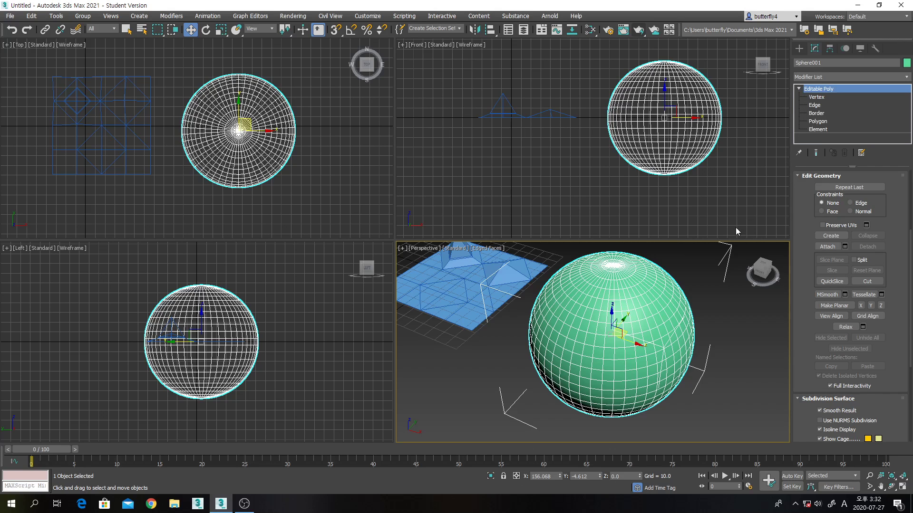
scroll(642, 272, "up", 10)
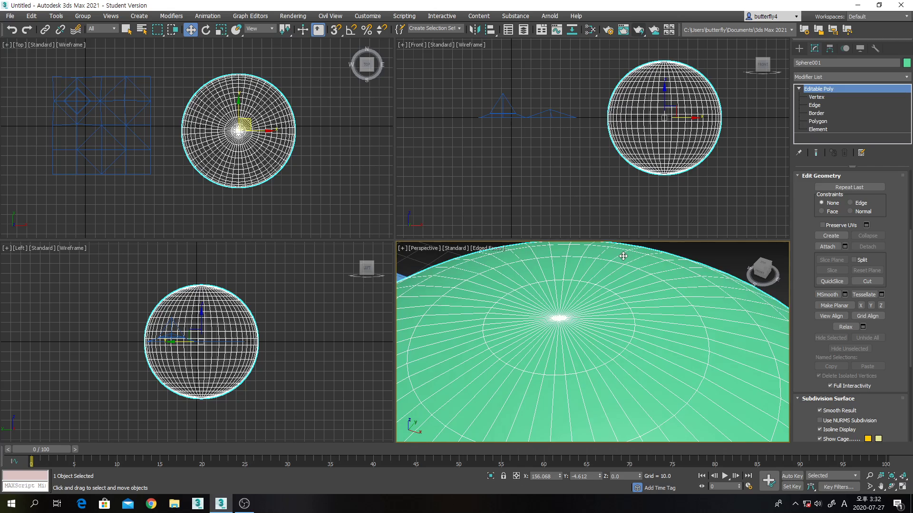
middle_click_drag(566, 381, 688, 278)
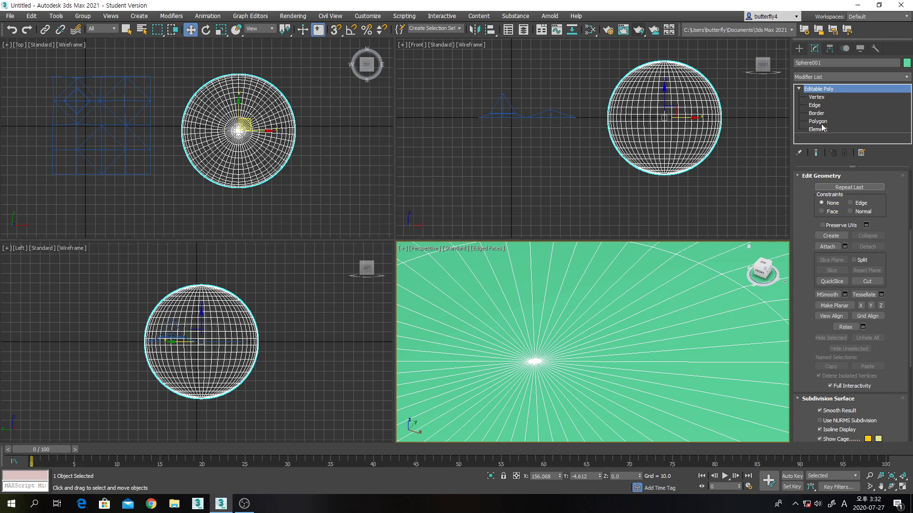
left_click(820, 97)
left_click(535, 361)
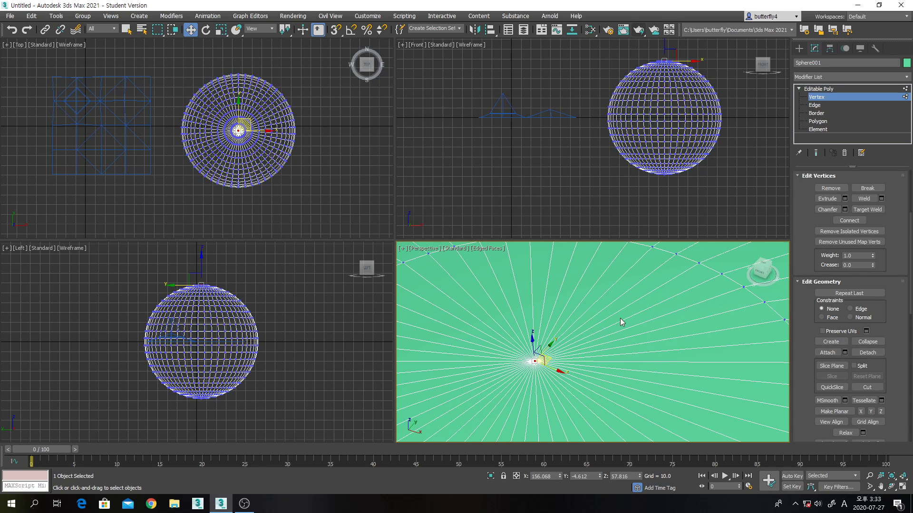
Step: Move the top pole vertex up along the Z axis to about Z 73, and undo the move
middle_click_drag(728, 158, 703, 195)
scroll(704, 194, "down", 2)
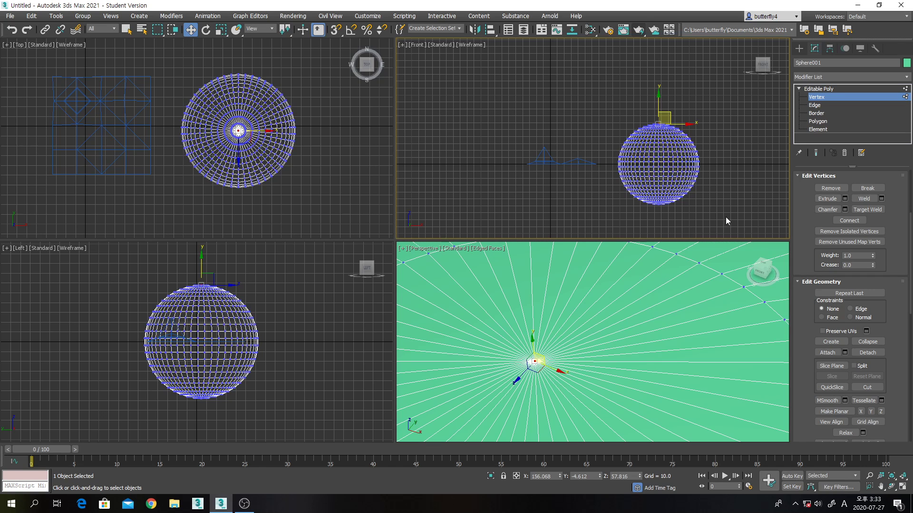
scroll(729, 210, "up", 4)
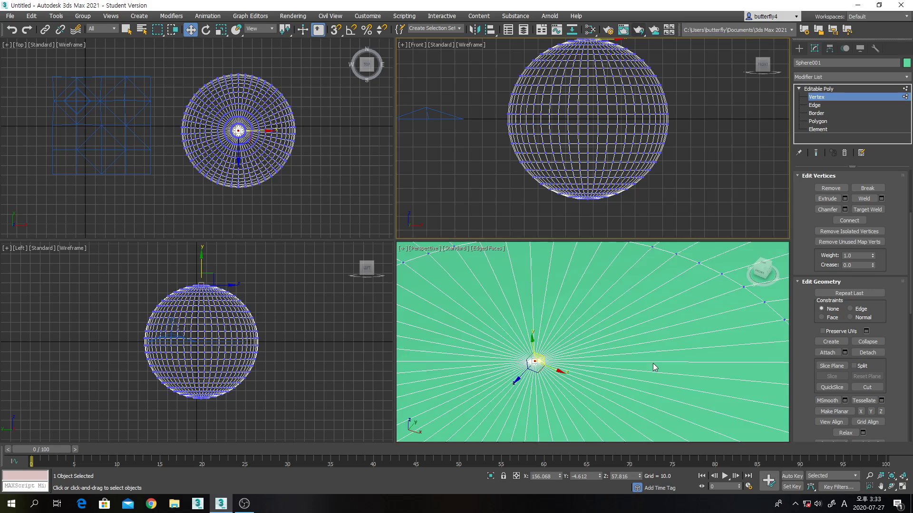
scroll(653, 365, "down", 5)
middle_click_drag(653, 365, 666, 316)
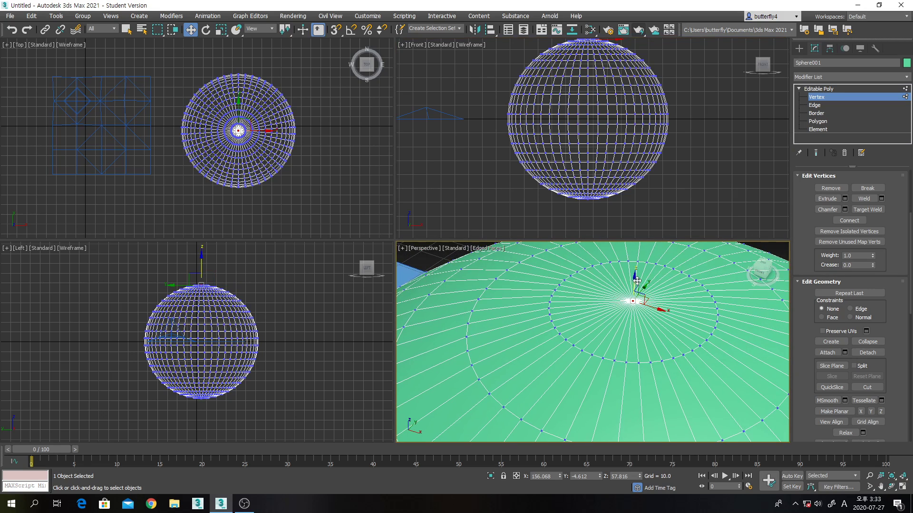
left_click_drag(636, 280, 649, 249)
middle_click_drag(692, 153, 734, 77)
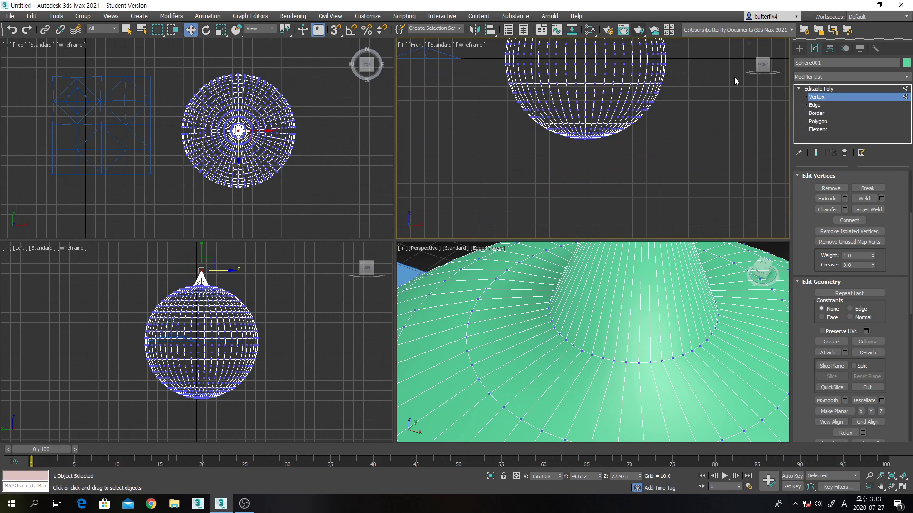
right_click(680, 326)
key("ctrl+z")
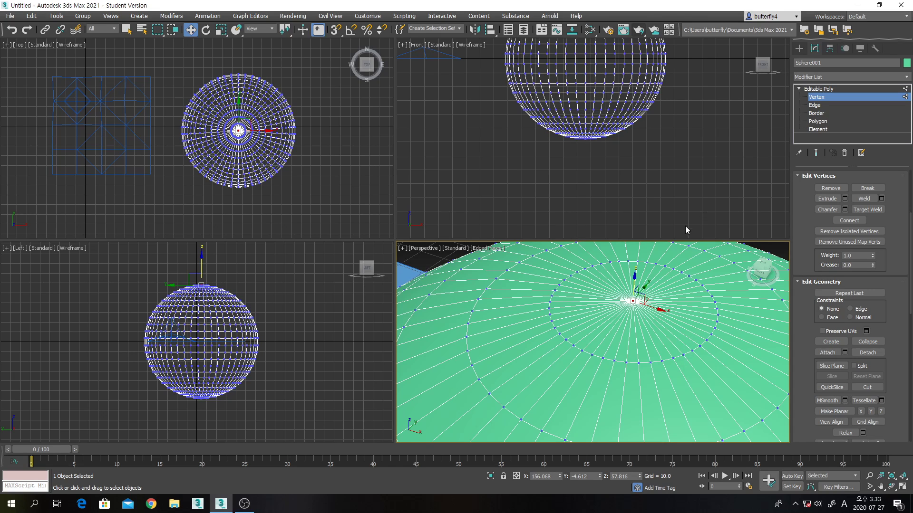
Step: Maximize the Perspective viewport and frame the whole sphere in it
right_click(684, 195)
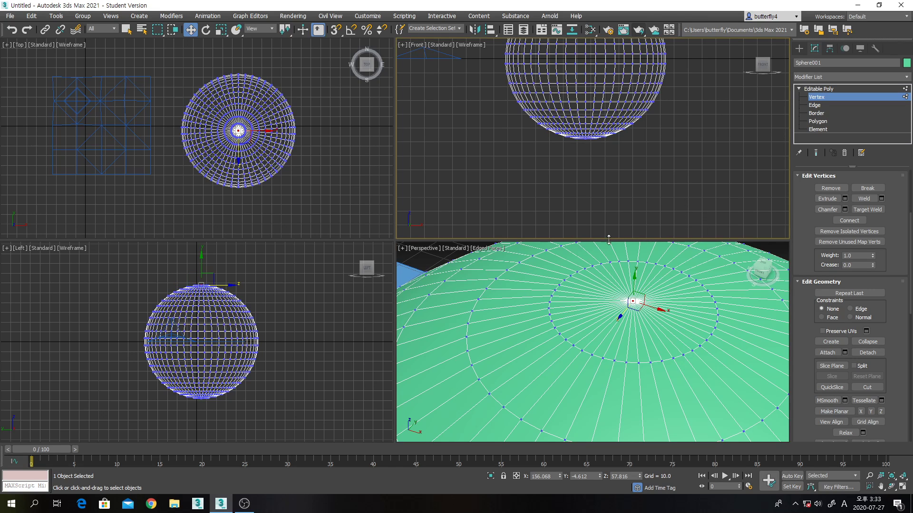
scroll(700, 375, "down", 8)
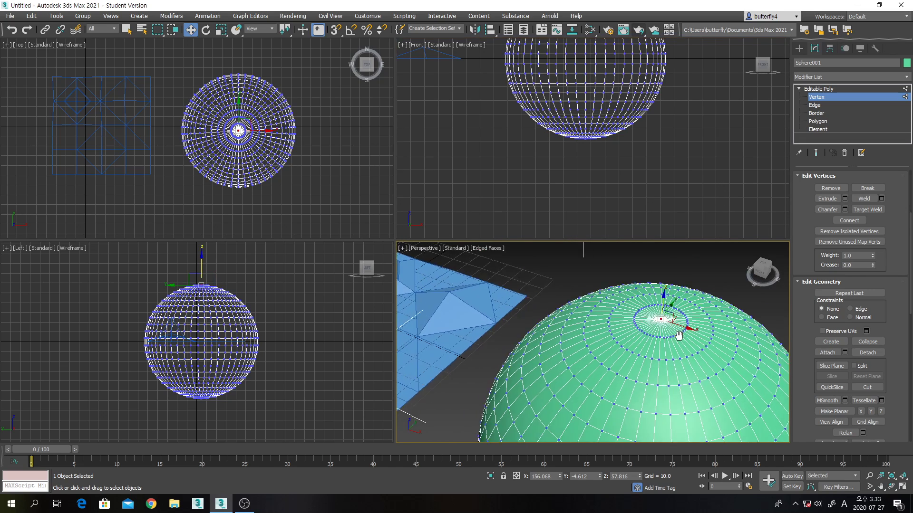
left_click(899, 486)
scroll(623, 322, "down", 2)
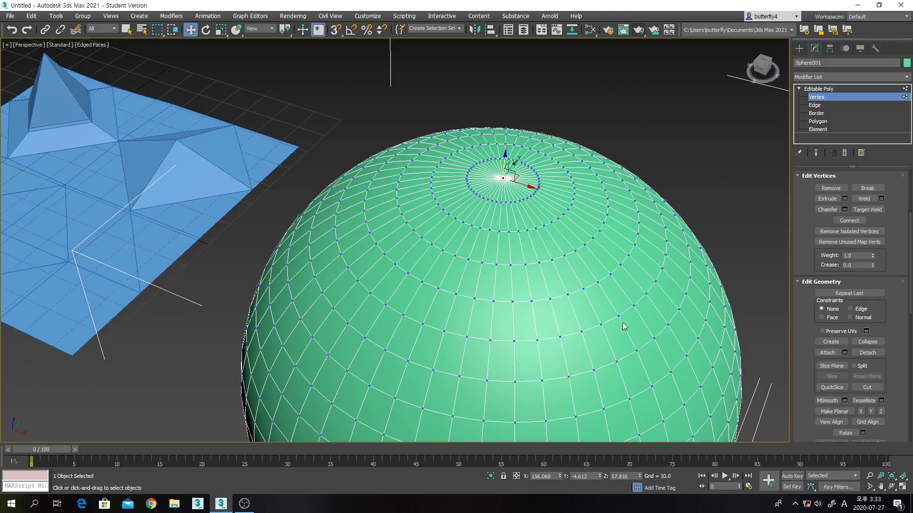
scroll(623, 323, "down", 2)
middle_click_drag(628, 342, 570, 234)
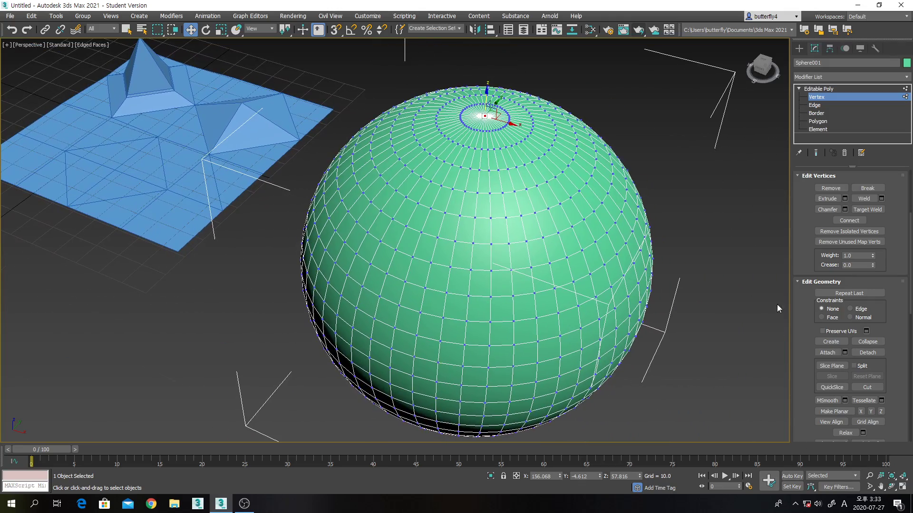
Step: Expand the Soft Selection settings and enable soft selection for the pole vertex
left_click_drag(815, 331, 814, 231)
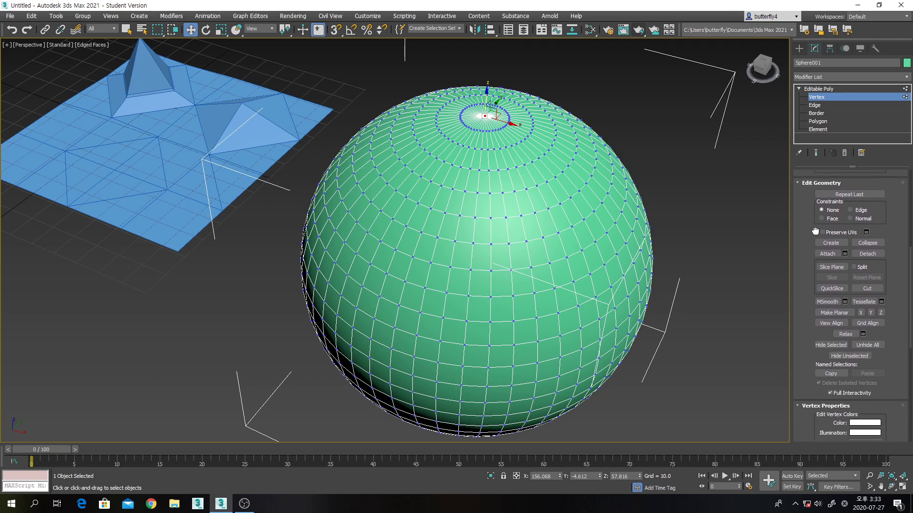
scroll(814, 231, "down", 3)
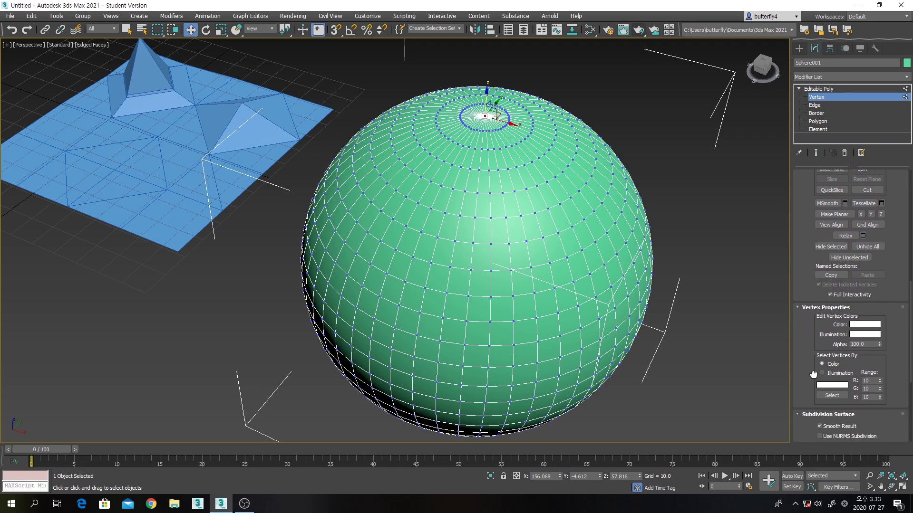
left_click_drag(813, 375, 820, 205)
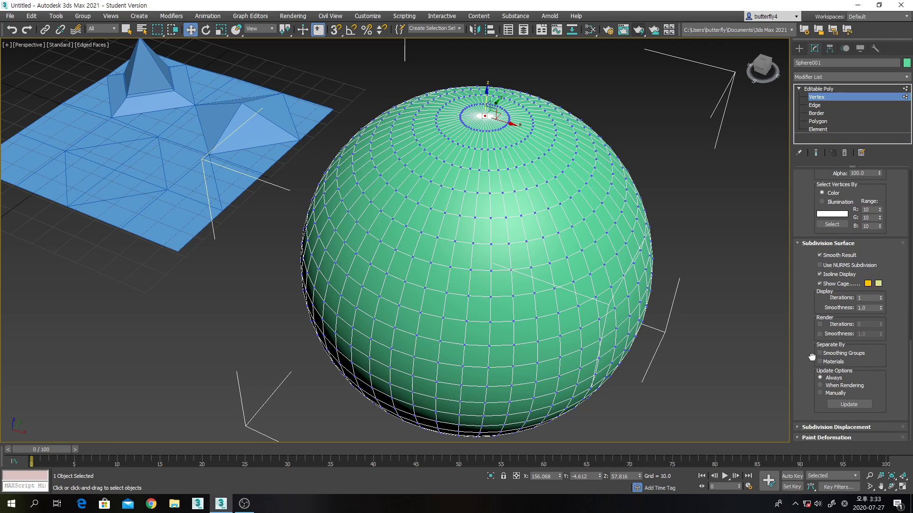
left_click_drag(811, 257, 821, 465)
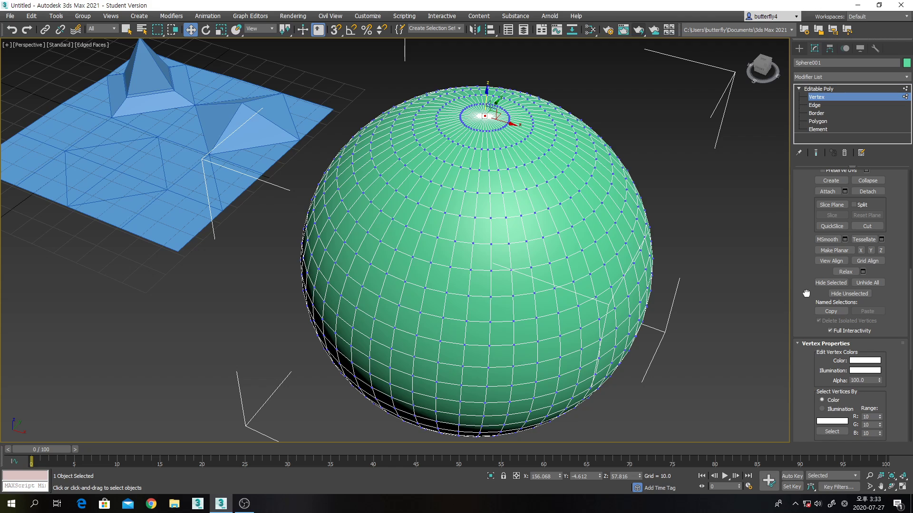
left_click_drag(805, 293, 812, 446)
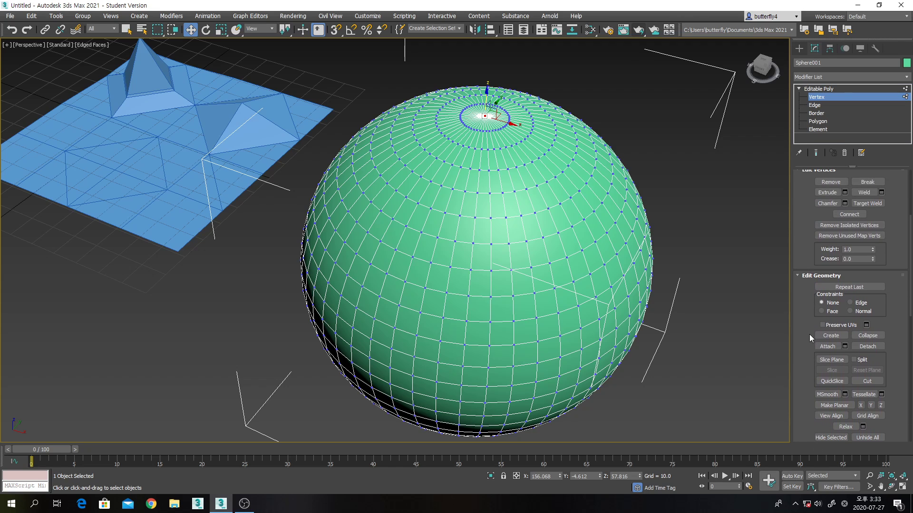
left_click_drag(815, 311, 824, 417)
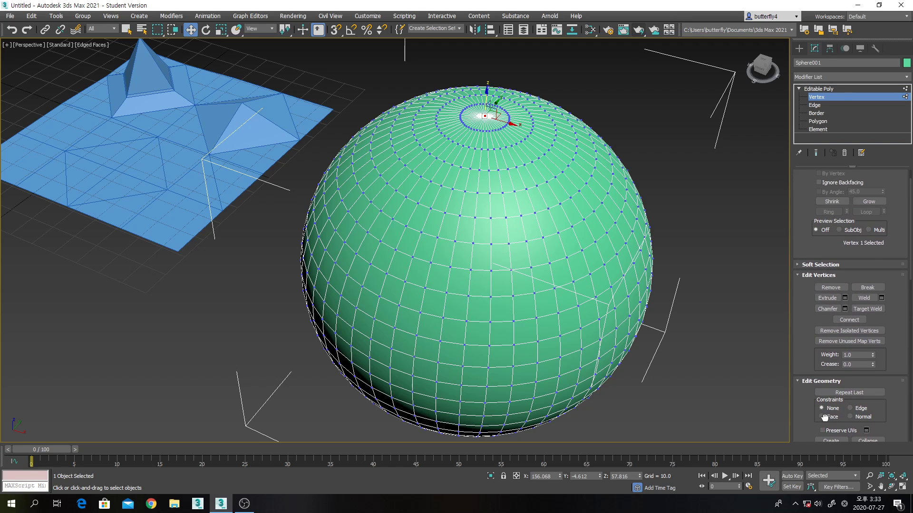
left_click(802, 266)
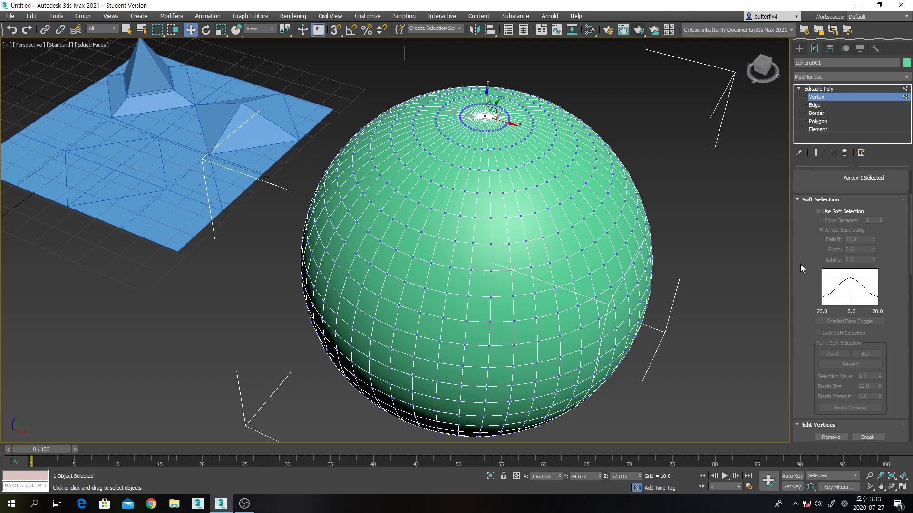
left_click(820, 211)
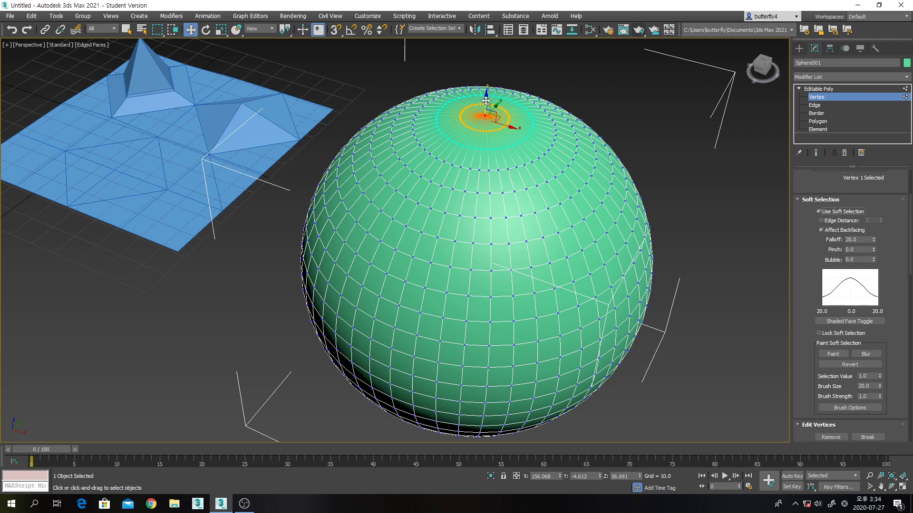
Step: Try pushing the pole vertex down along Z, first as is and again with the soft selection falloff at 36.4
left_click_drag(485, 98, 503, 125)
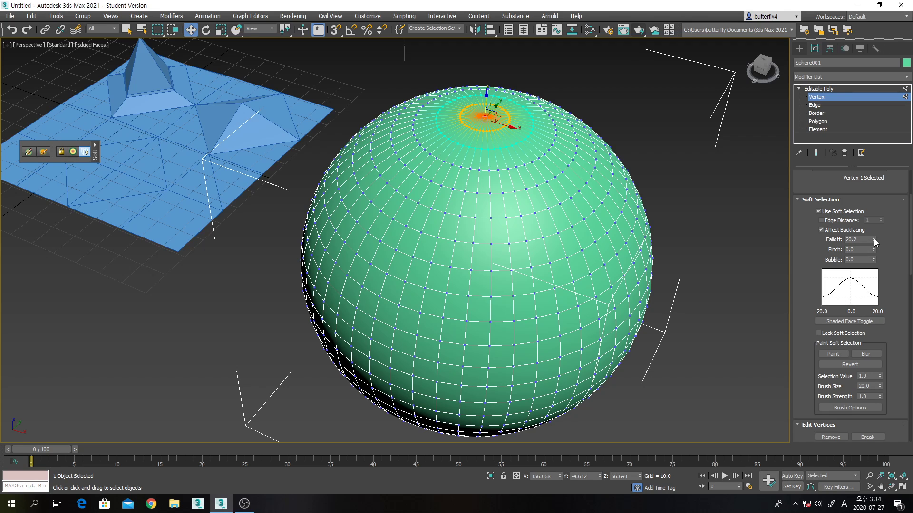
left_click_drag(873, 238, 872, 202)
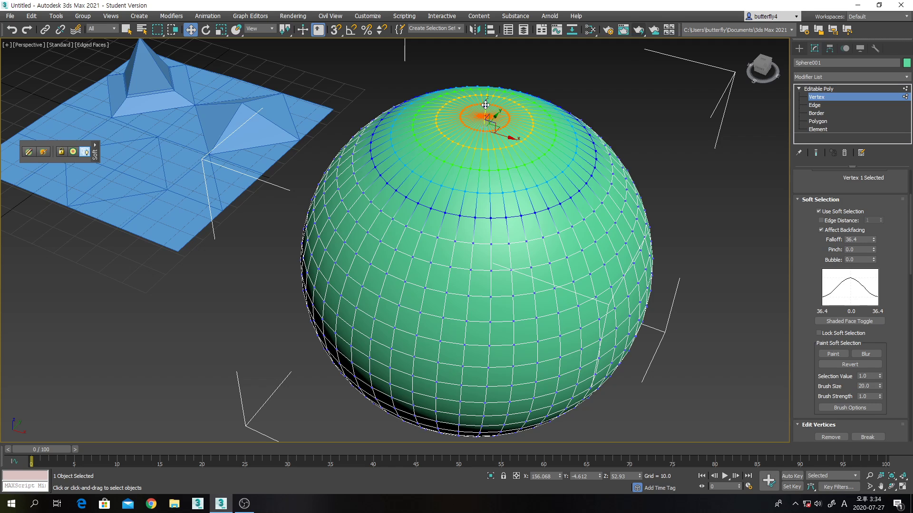
left_click_drag(485, 105, 504, 128)
Step: Set the soft selection falloff to about 23.3 and pinch to 0.59, and pull the pole vertex up along Z to about 59
left_click_drag(872, 242, 874, 222)
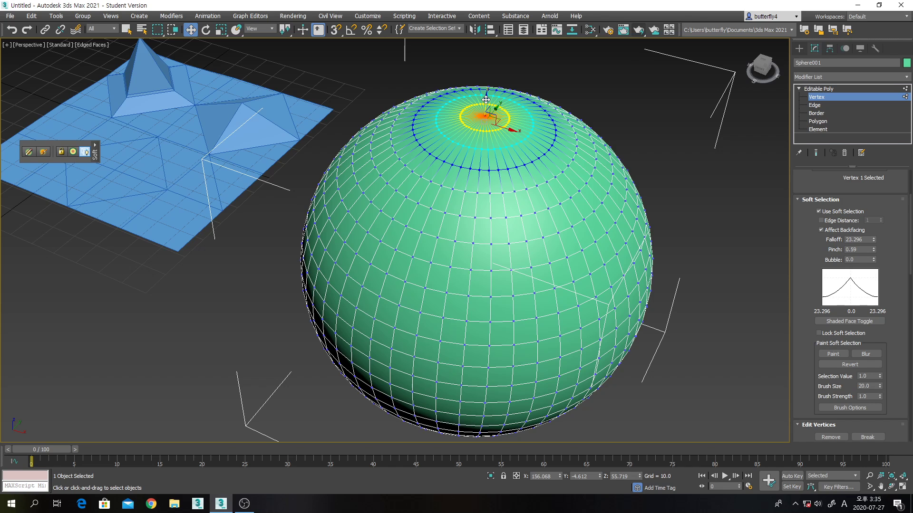
left_click_drag(485, 100, 510, 56)
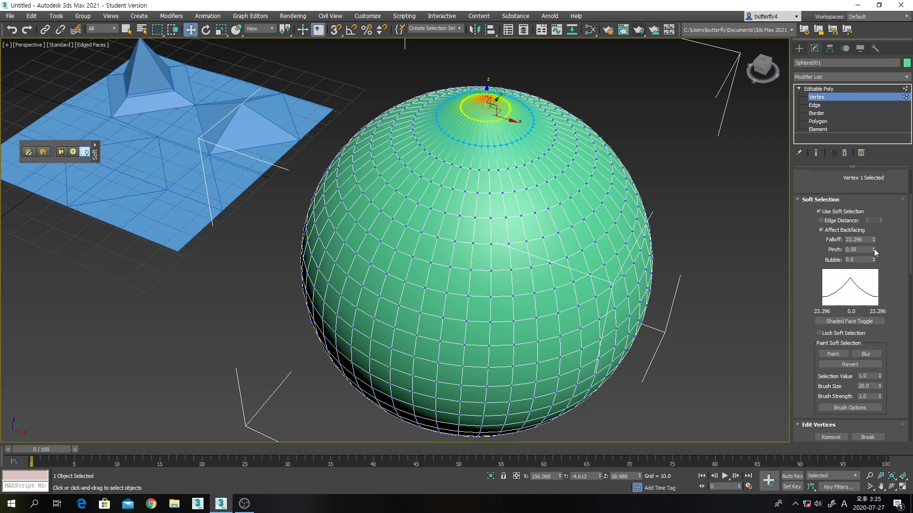
Step: Try pushing the pole vertex down along Z with pinch at 1.74, and undo back to before the preceding upward pull
left_click_drag(874, 249, 871, 194)
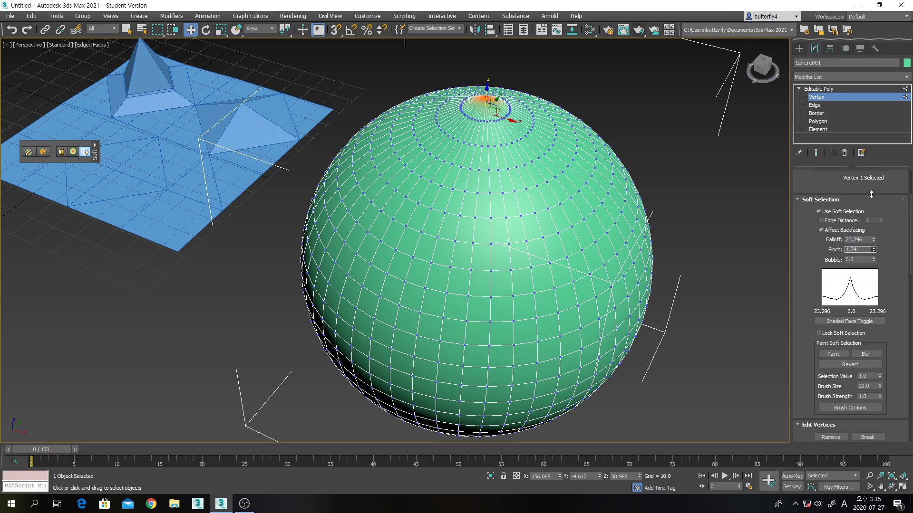
left_click_drag(486, 89, 488, 142)
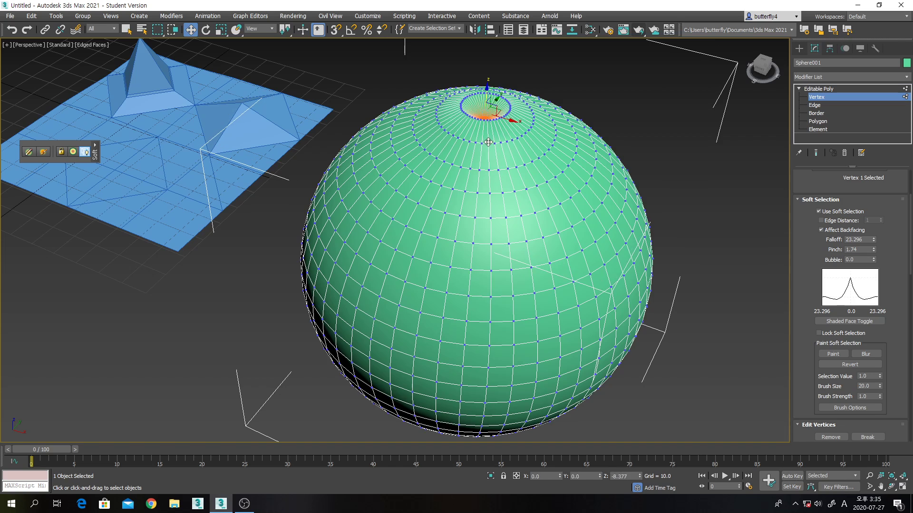
key("ctrl+z")
key("ctrl+z")
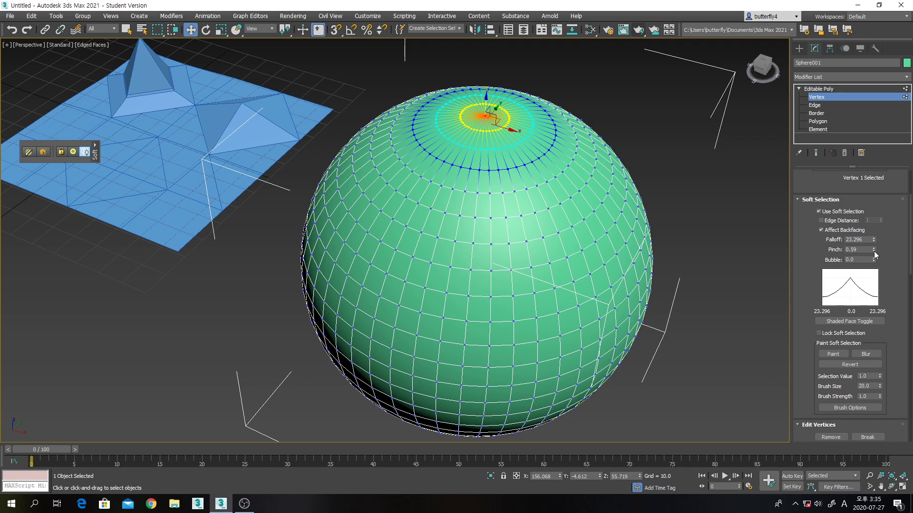
Step: Try pushing the pole vertex down along Z with pinch at -0.16, and undo the move
left_click_drag(873, 251, 874, 289)
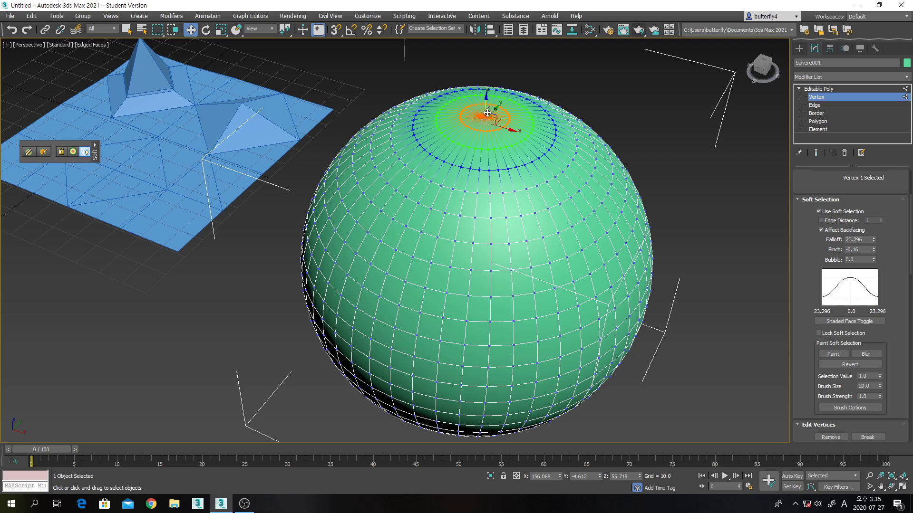
left_click_drag(486, 104, 483, 139)
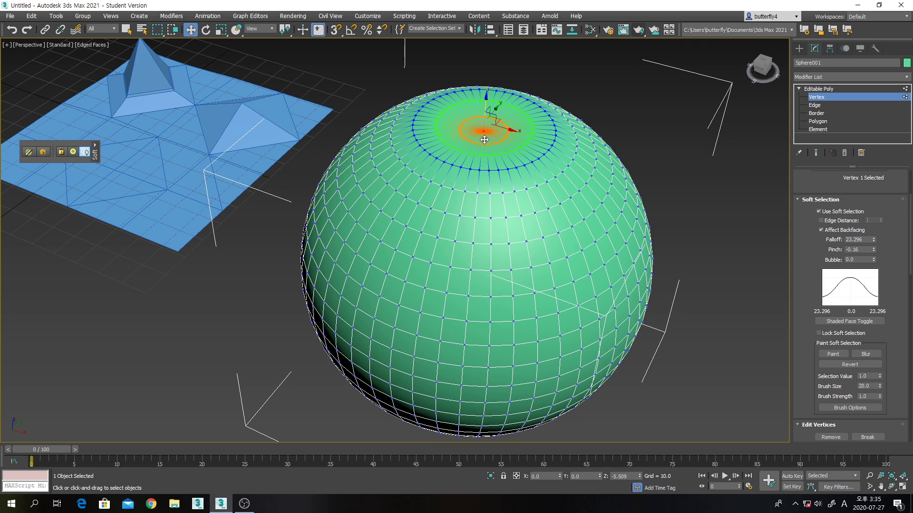
key("ctrl+z")
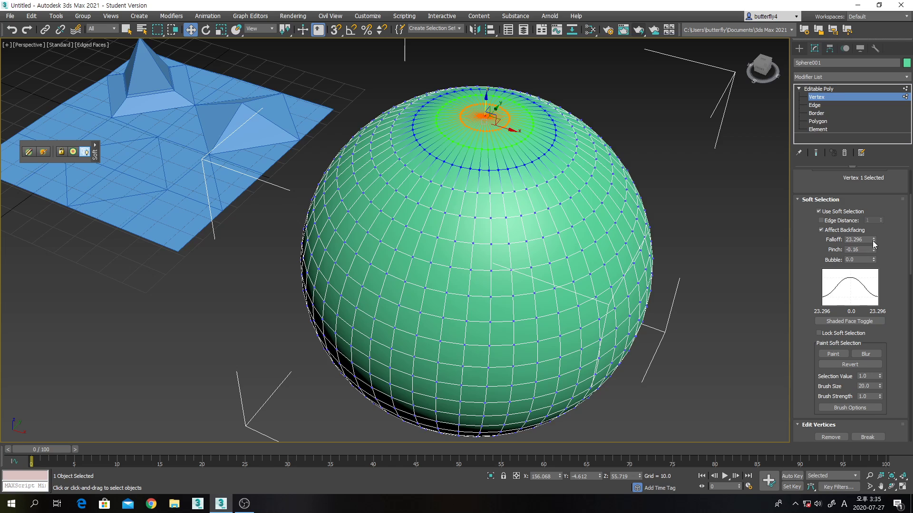
Step: Set the soft selection falloff to about 18.6, try pushing the pole vertex down along Z, and undo that push
left_click_drag(873, 240, 874, 248)
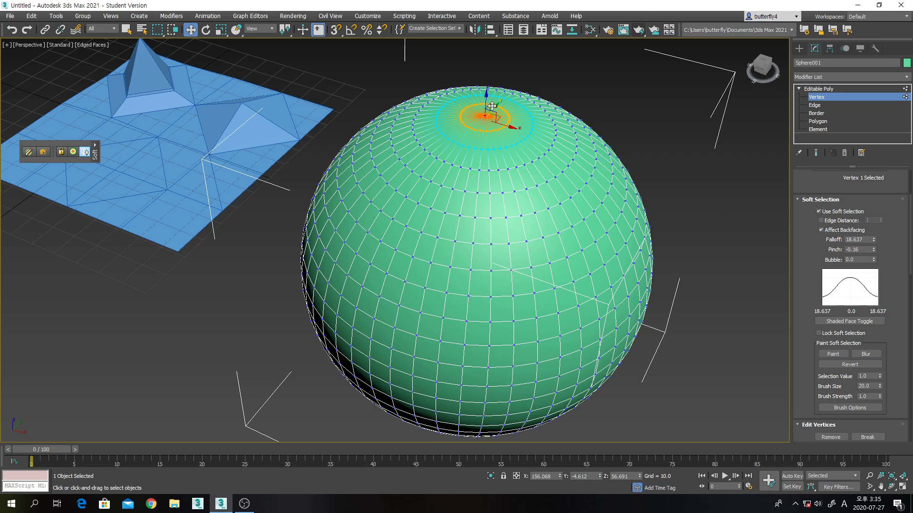
left_click_drag(485, 95, 485, 136)
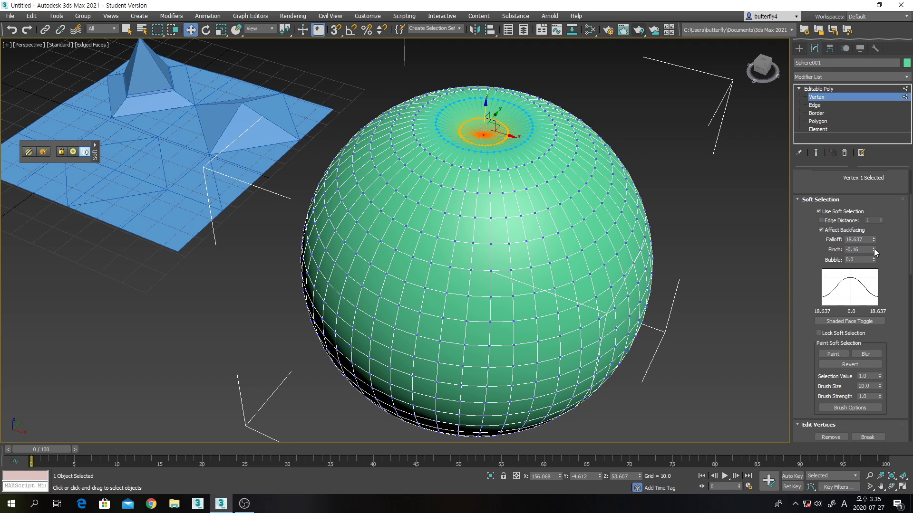
left_click_drag(873, 249, 871, 220)
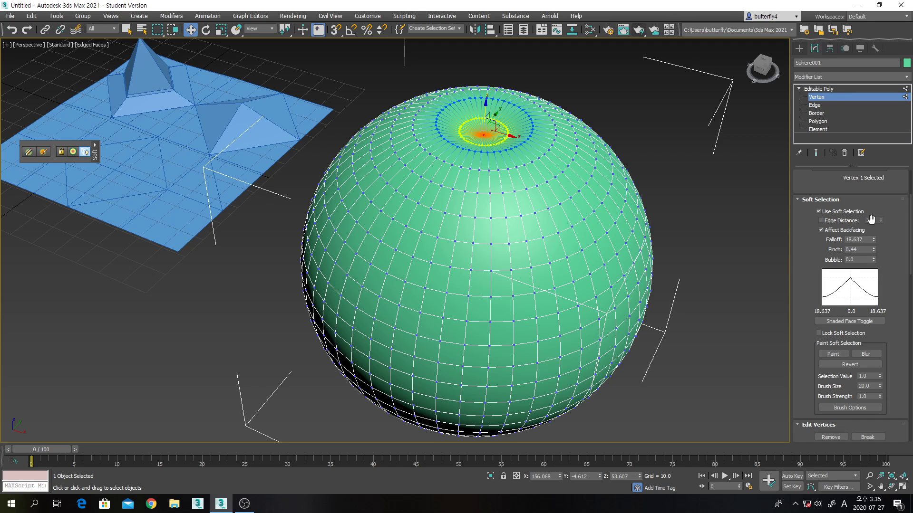
key("ctrl+z")
key("ctrl+z")
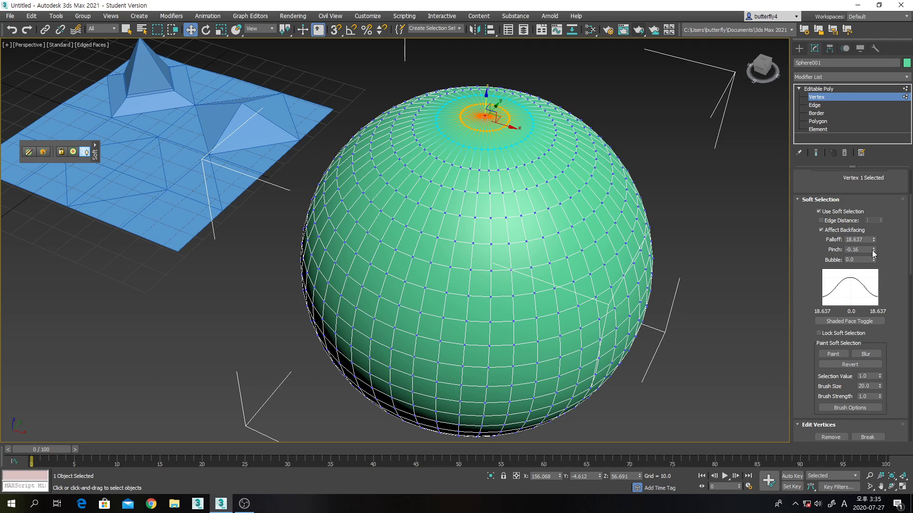
Step: Set the pinch to 0.18 and push the top pole vertex down along Z to about 52.5
left_click_drag(873, 249, 874, 234)
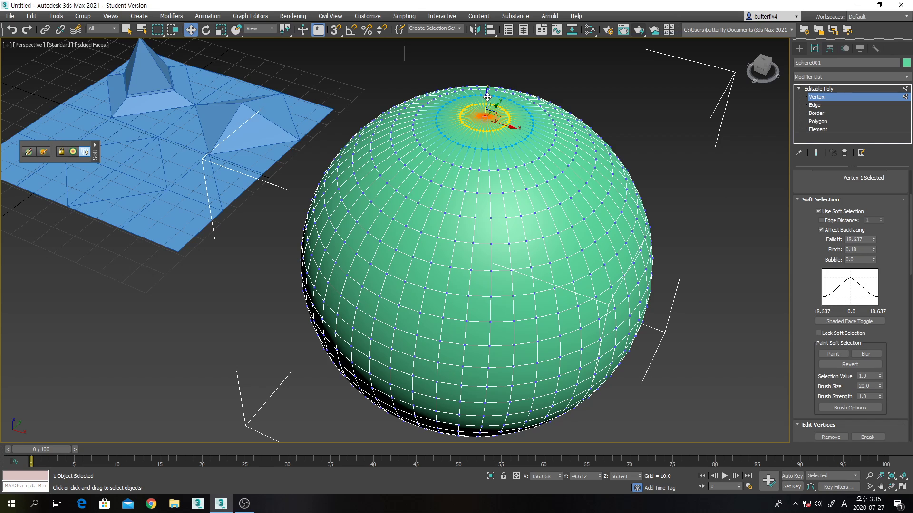
left_click_drag(487, 97, 489, 173)
Step: Select the vertex at the sphere's bottom pole and set its soft selection falloff to about 24.8 and pinch to 0.27
left_click(890, 488)
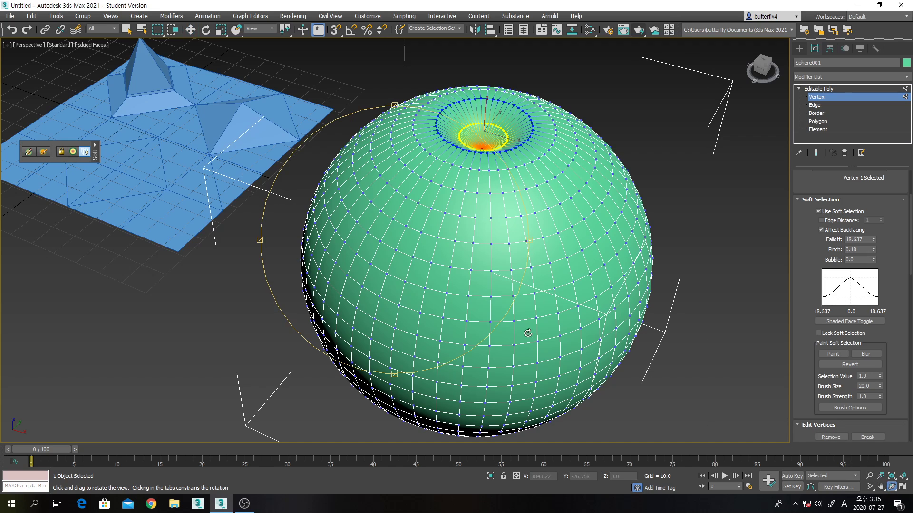
left_click_drag(496, 380, 498, 219)
right_click(526, 281)
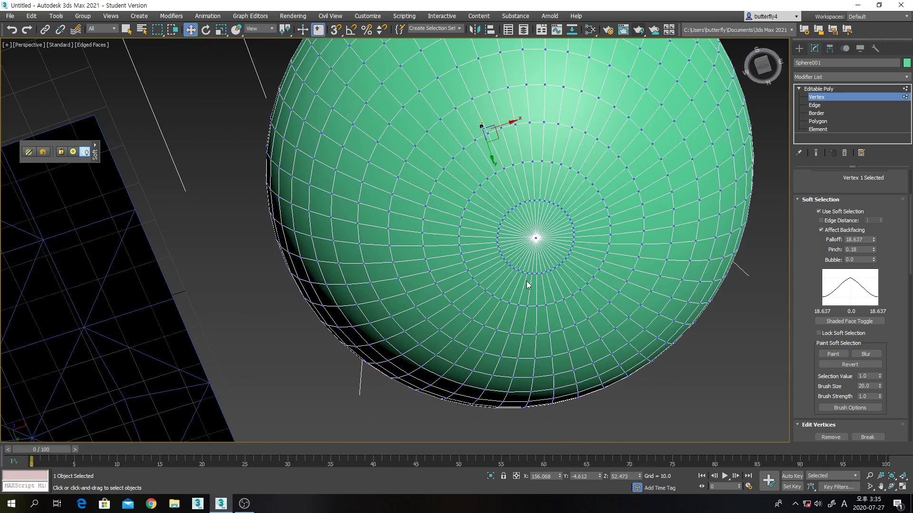
left_click(538, 237)
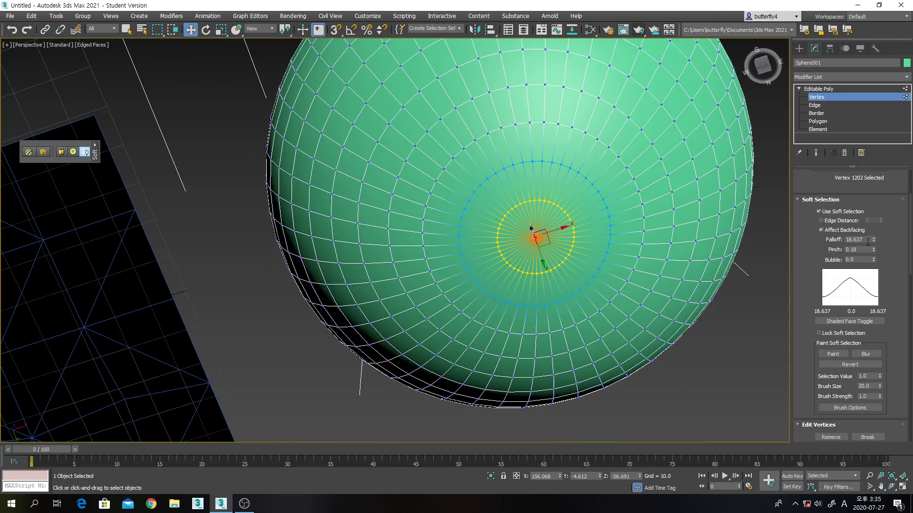
mouse_move(873, 241)
left_mouse_down()
mouse_move(871, 221)
mouse_move(872, 242)
left_mouse_up()
Step: Push the bottom pole vertex up into the sphere along Z to about -51.2
left_click(891, 486)
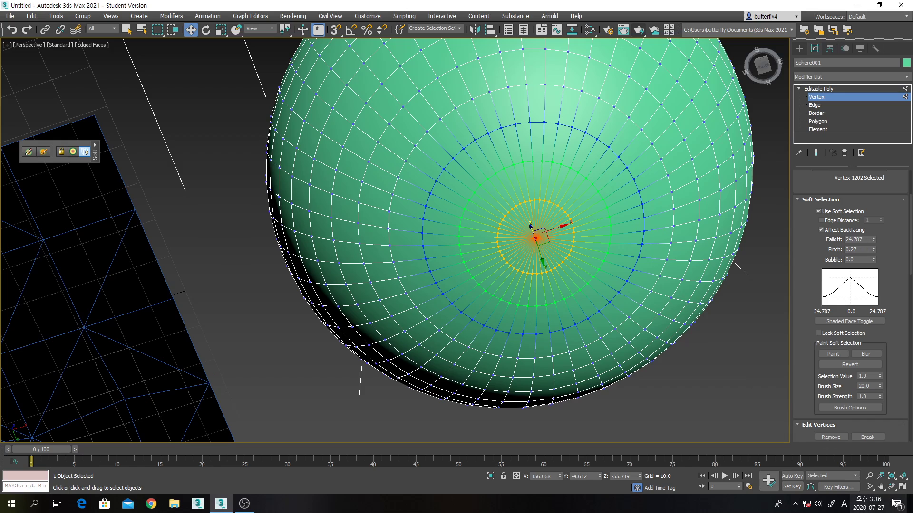
left_click_drag(486, 239, 444, 279)
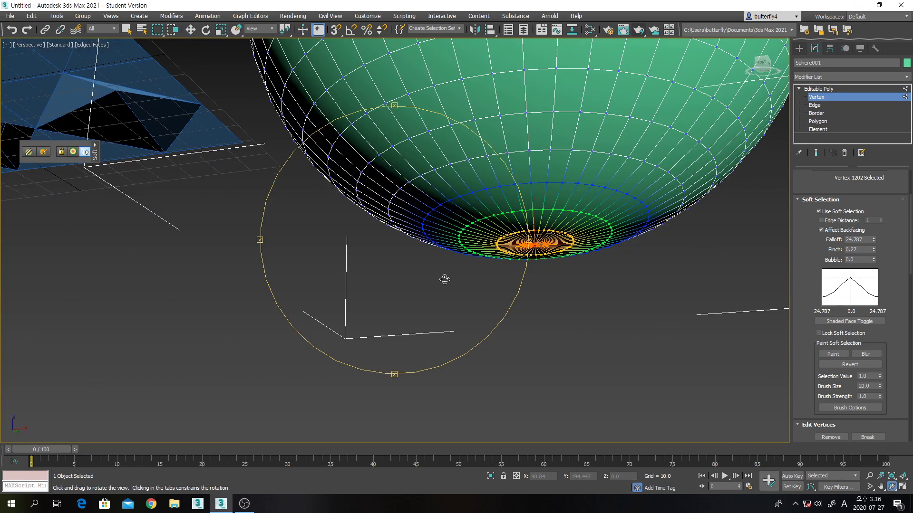
right_click(445, 279)
left_click_drag(531, 210, 543, 136)
scroll(543, 137, "down", 6)
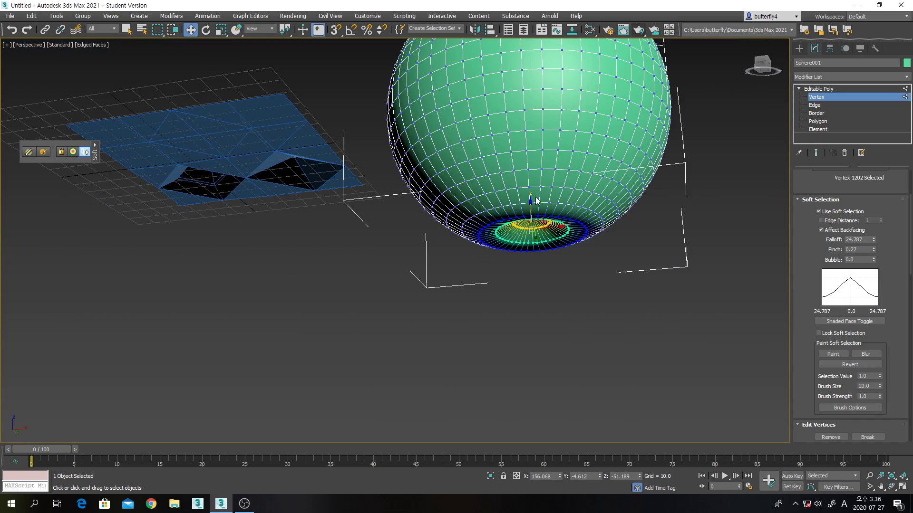
Step: Select a single vertex near the middle of the sphere's front side
left_click(892, 487)
left_click_drag(427, 293, 488, 202)
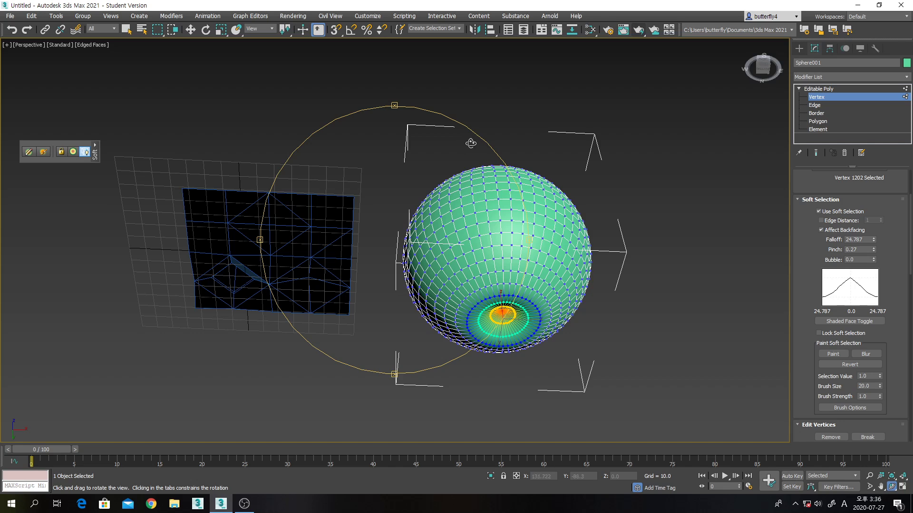
left_click_drag(470, 142, 459, 176)
key("w")
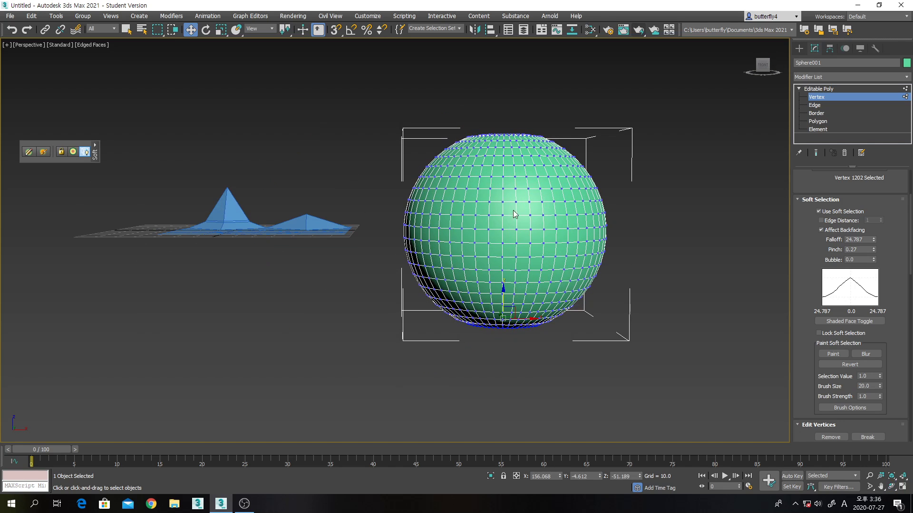
left_click(543, 229)
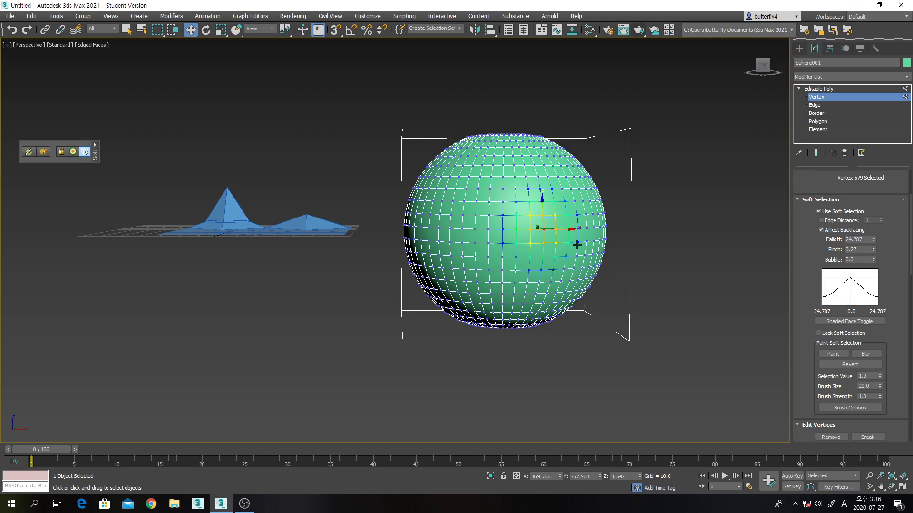
Step: Switch to the four-viewport layout, with the sphere in view, and make the Top view active
left_click(892, 487)
left_click_drag(440, 221, 438, 266)
key("Escape")
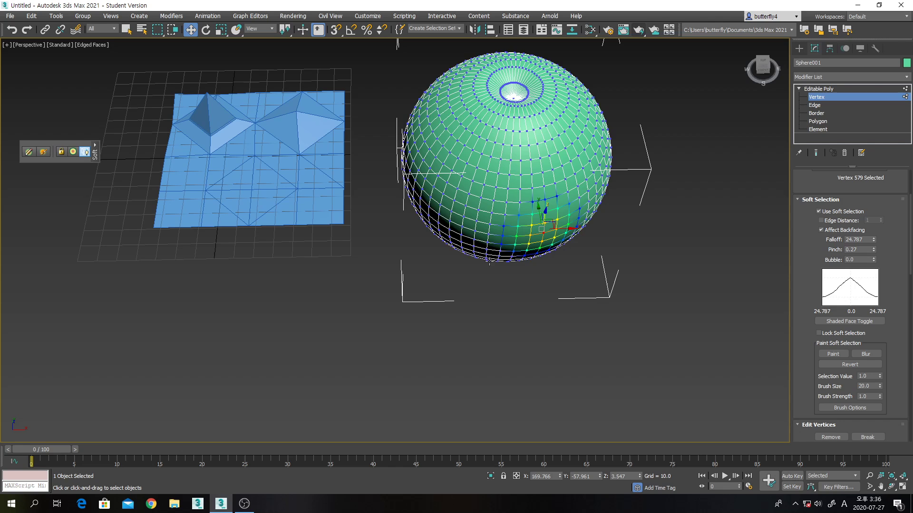
left_click(901, 487)
scroll(638, 184, "down", 2)
middle_click_drag(637, 180, 630, 232)
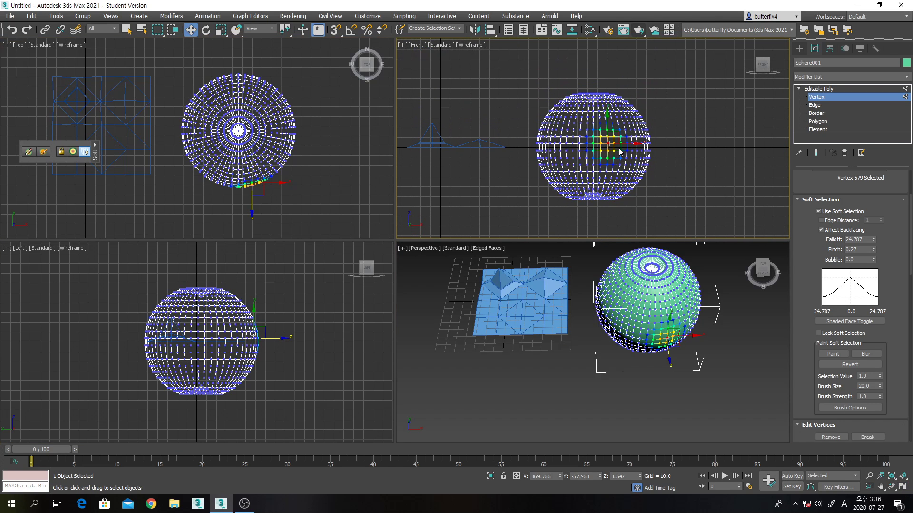
middle_click(285, 196)
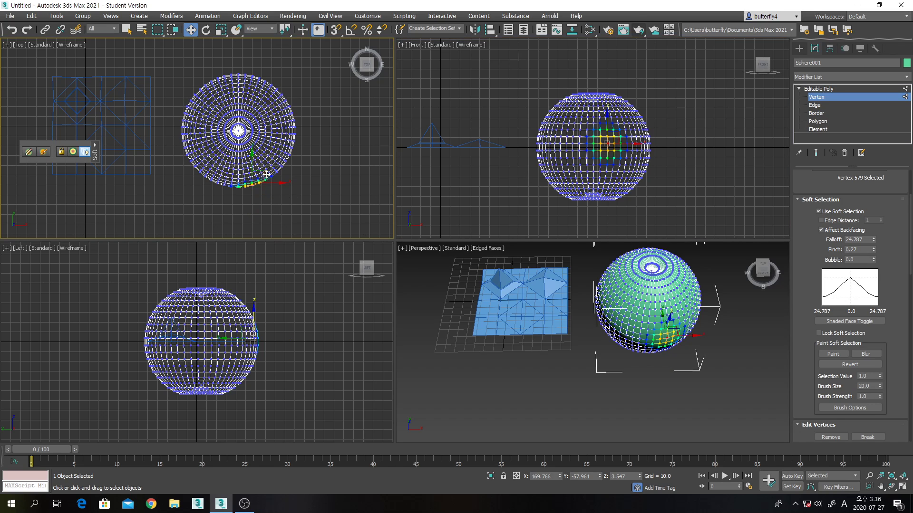
Step: Try pushing the side vertex inward in the Top view, look at the dent at object level, undo it and return to vertex editing
left_click_drag(266, 175, 261, 158)
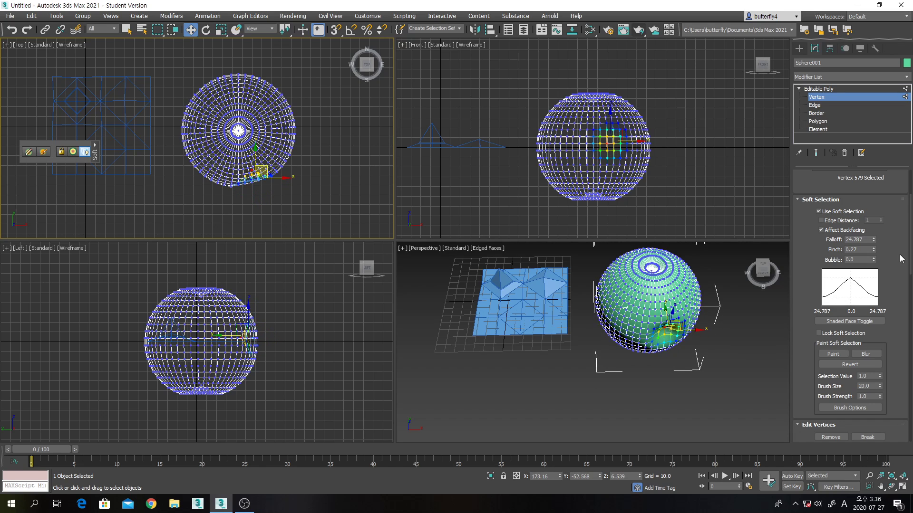
left_click_drag(873, 256, 874, 272)
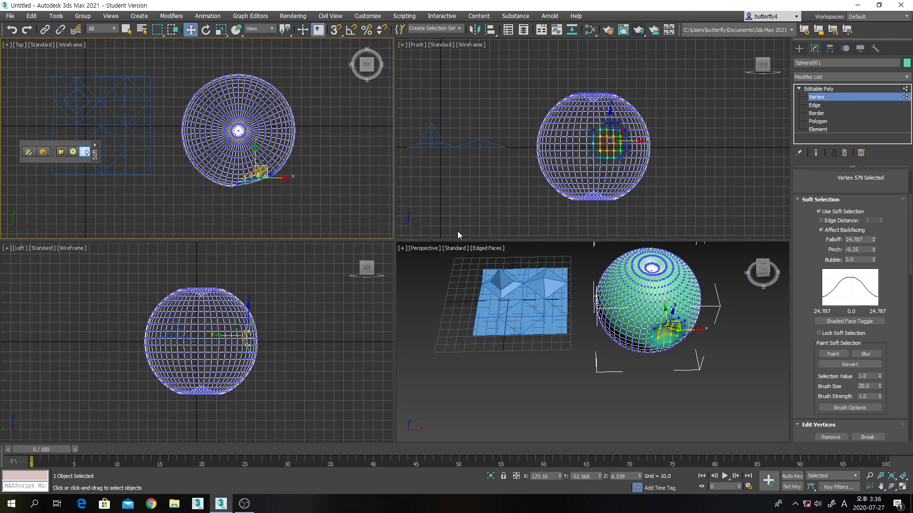
right_click(328, 185)
left_click(342, 177)
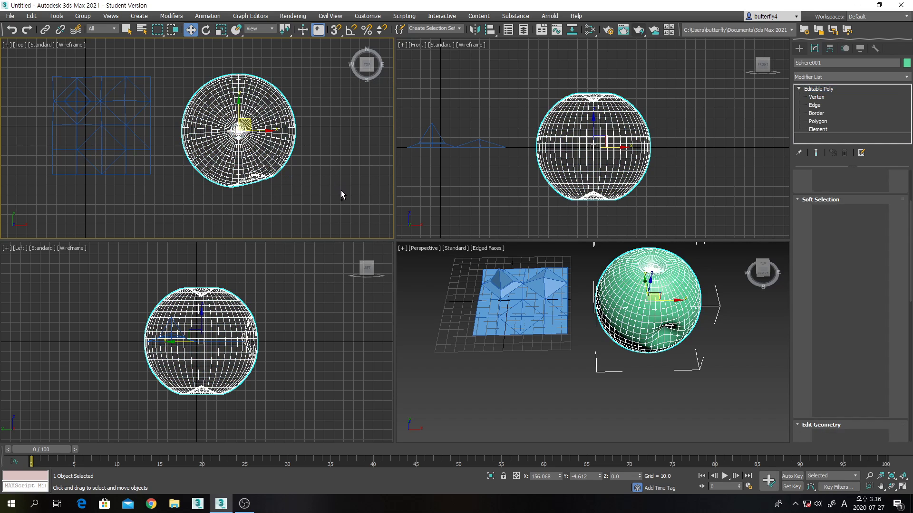
left_click(266, 170)
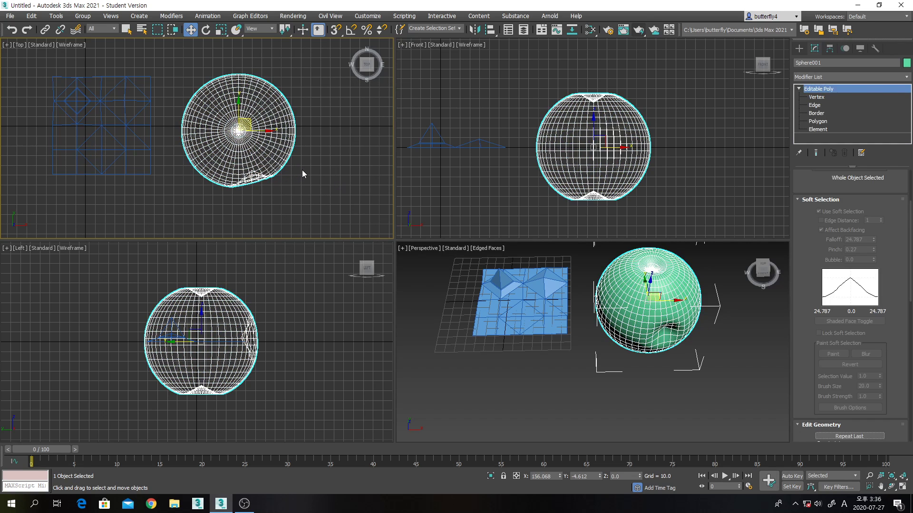
key("ctrl+z")
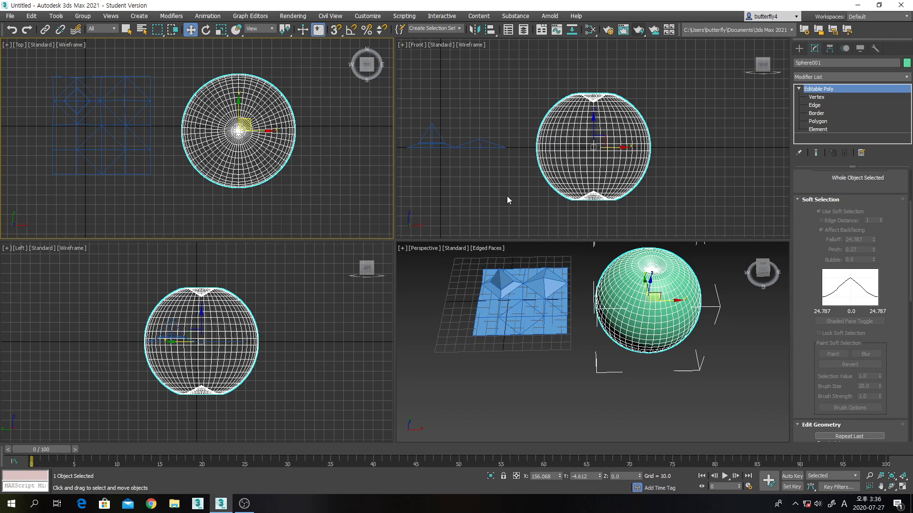
left_click(817, 96)
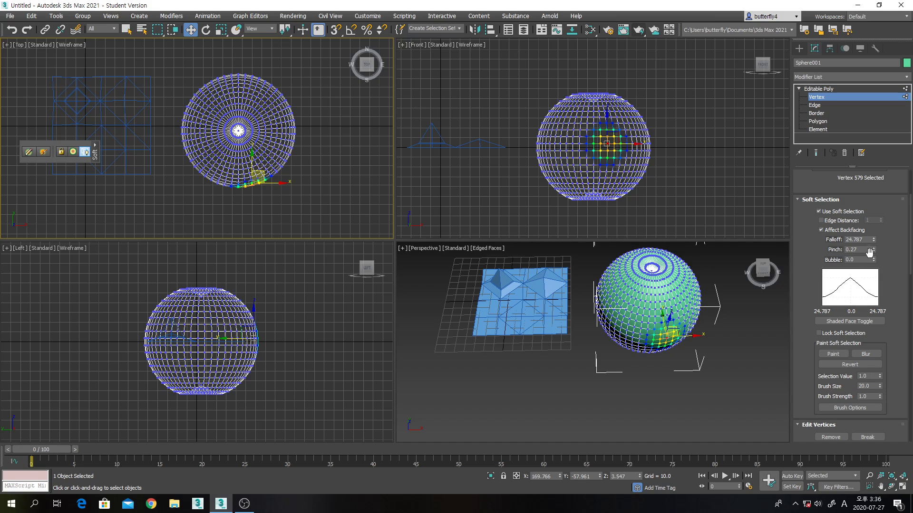
Step: Set the pinch to -0.08 and push the side vertex into the sphere in the Top view to about X 167.7, Y -34.6
left_click_drag(873, 250, 877, 268)
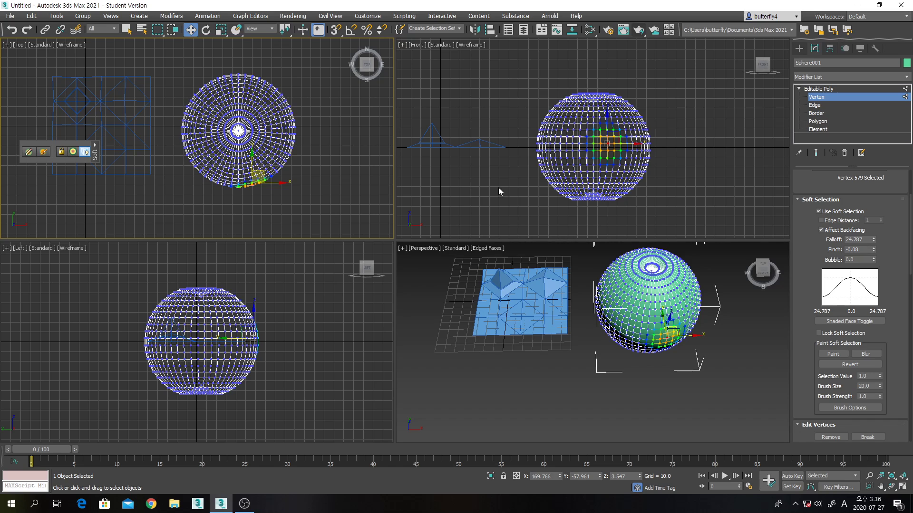
right_click(348, 172)
left_click_drag(265, 172, 259, 138)
Step: Clear the vertex selection and examine the dent in the sphere's side up close in the Perspective view
middle_click_drag(750, 375, 750, 371)
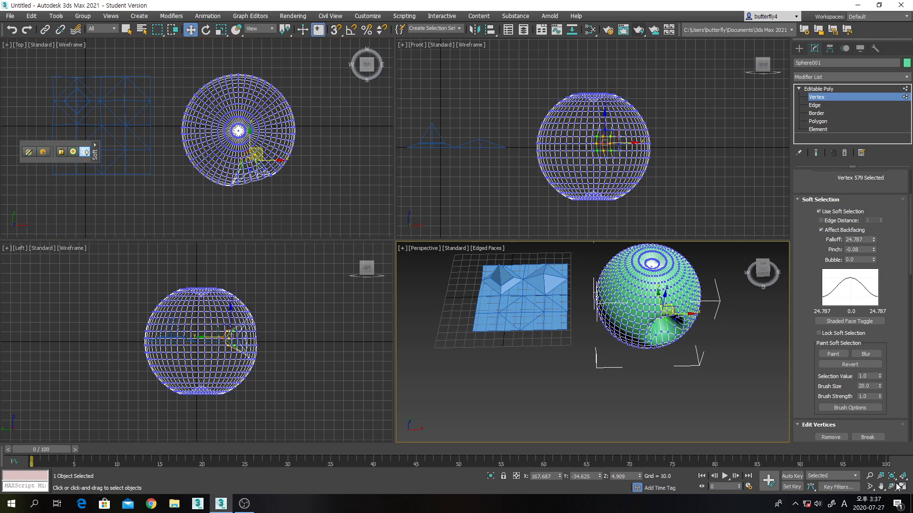
left_click(894, 486)
left_click_drag(610, 326, 612, 340)
key("w")
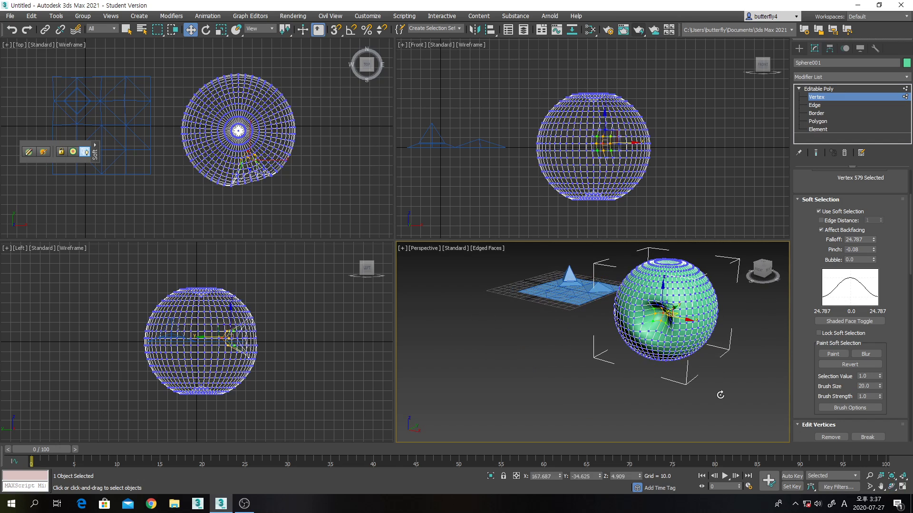
left_click(617, 394)
middle_click_drag(698, 377, 651, 387)
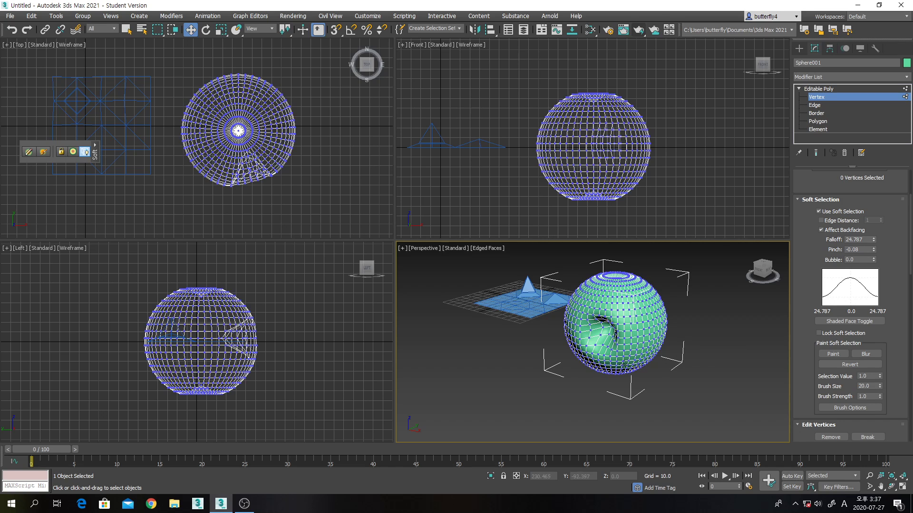
scroll(706, 331, "up", 4)
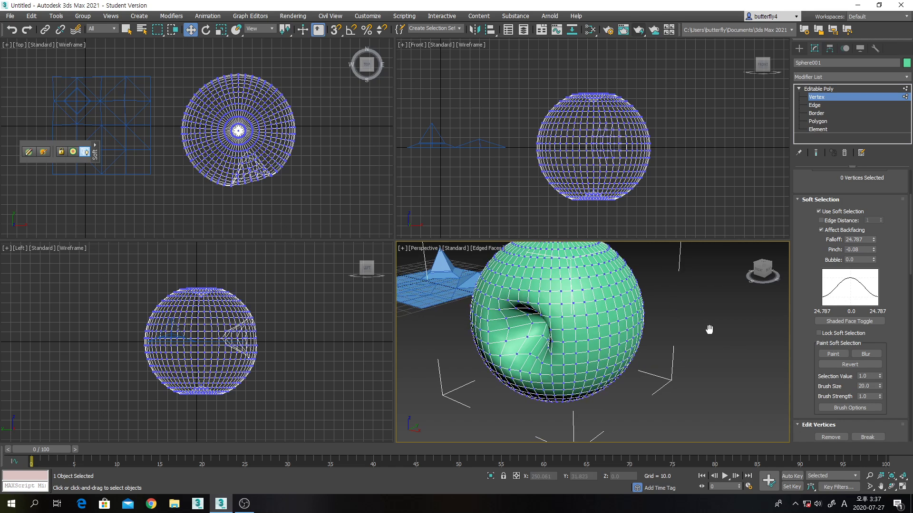